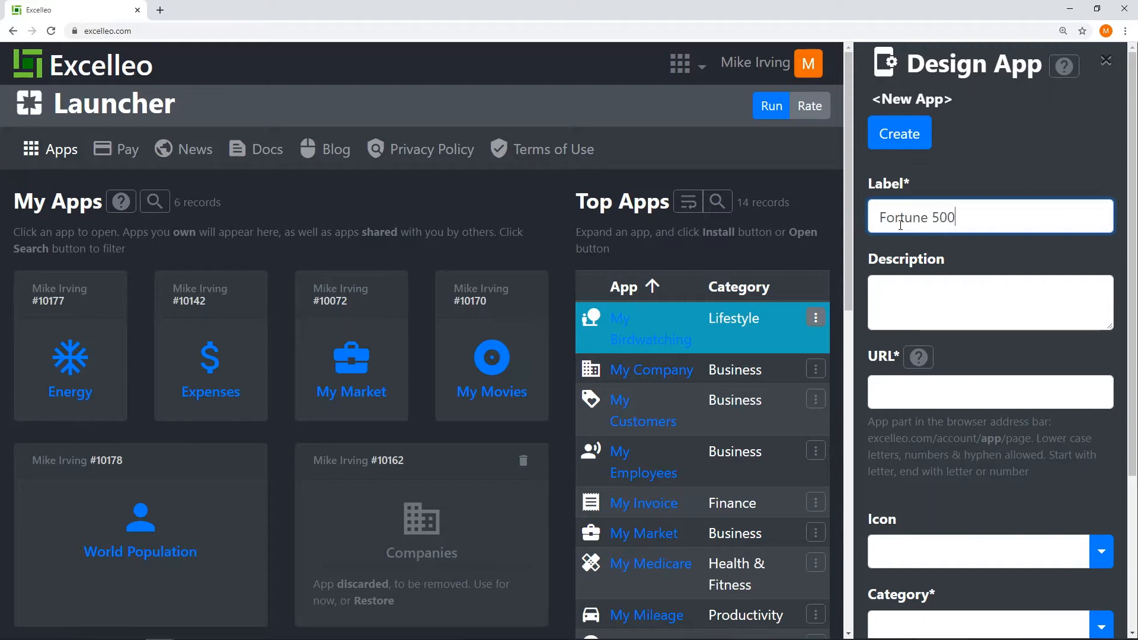
Step: Give the new app the description "Analyze market" and the URL "fortune"
key(Tab)
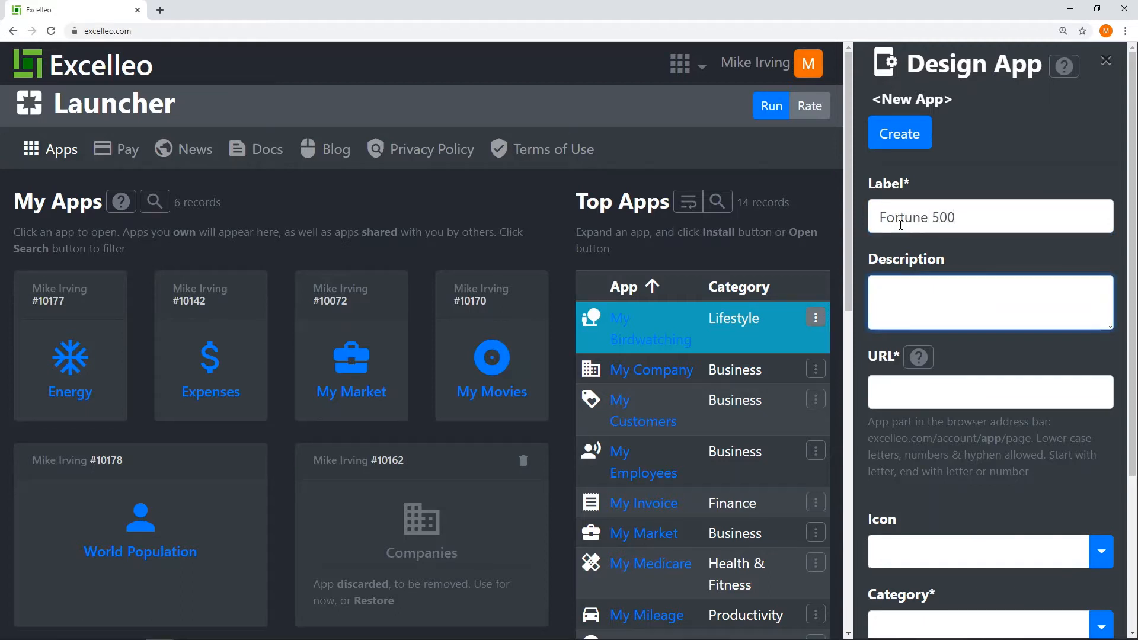
text(Analyze market)
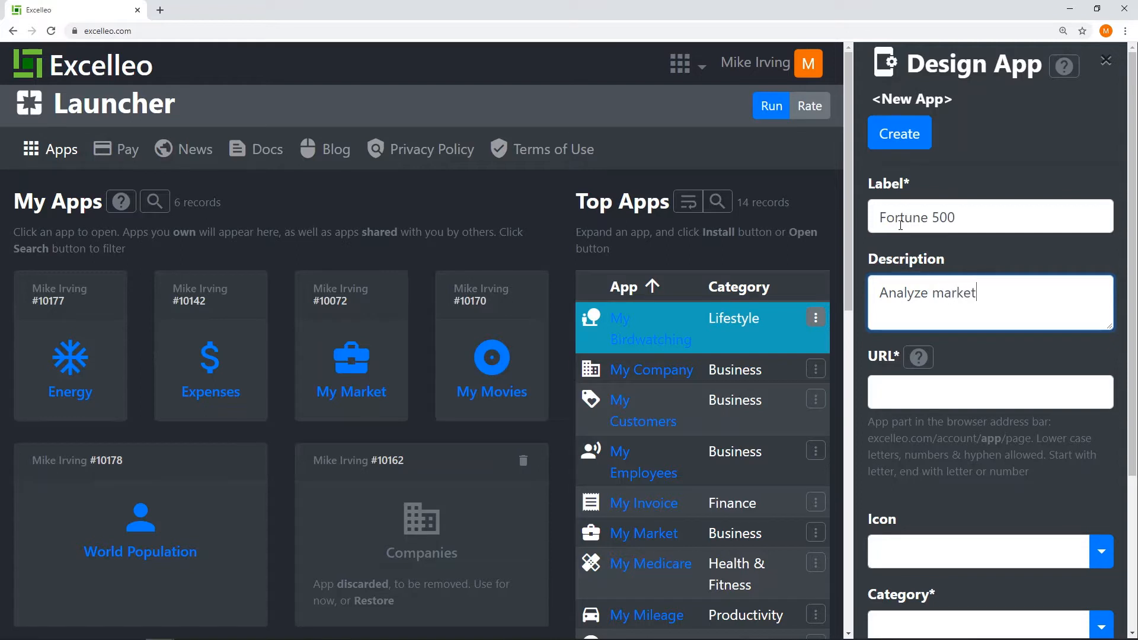
key(Tab)
key(Tab)
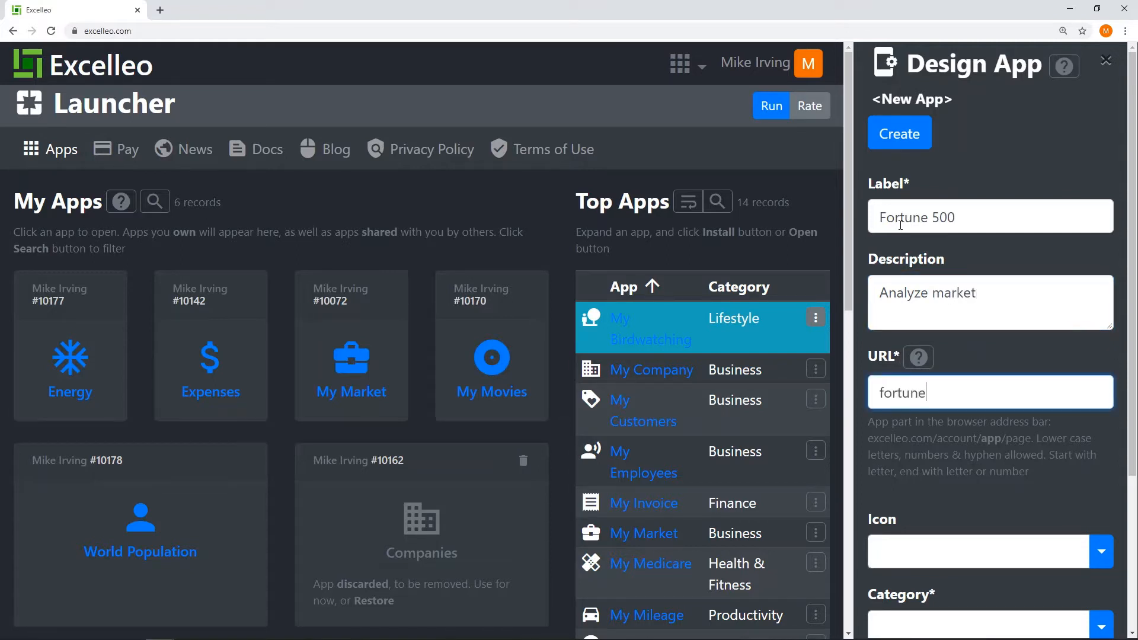
Step: Search the icon list for "mon" and choose monetization_on as the new app's icon
scroll(1034, 485, down, 4)
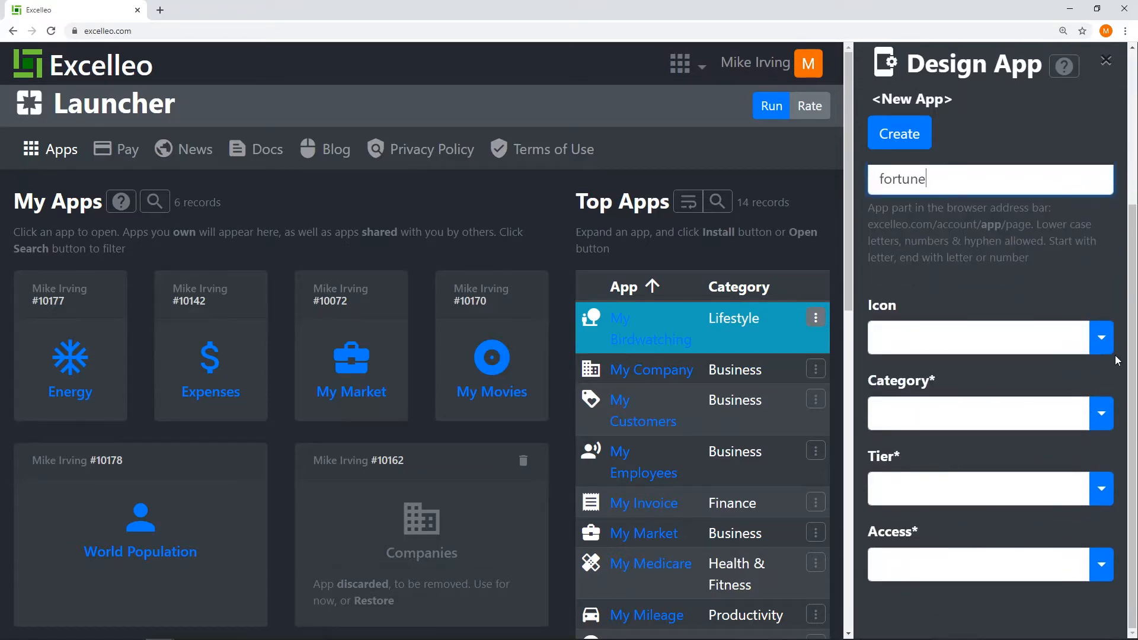
click(1101, 339)
scroll(1101, 342, down, 3)
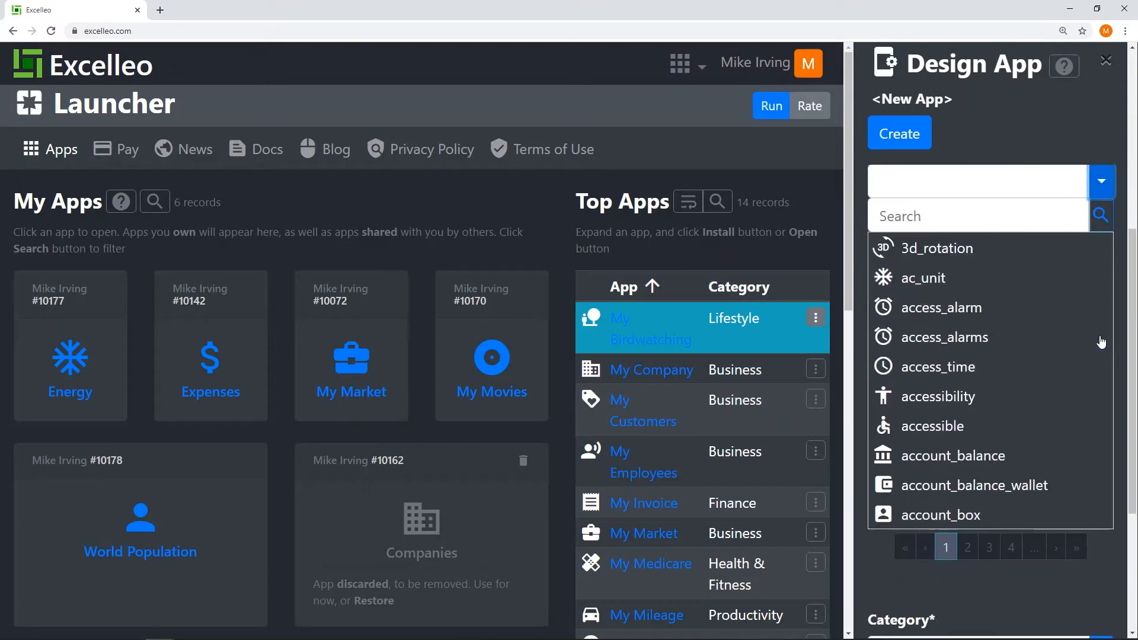
click(958, 198)
text(mon)
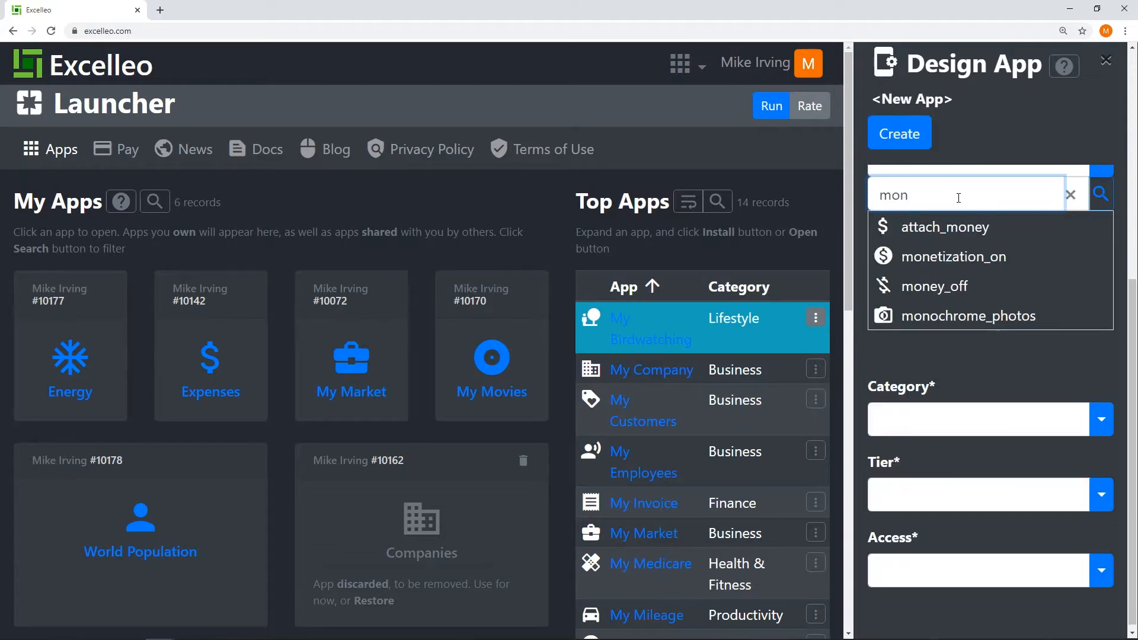
click(940, 266)
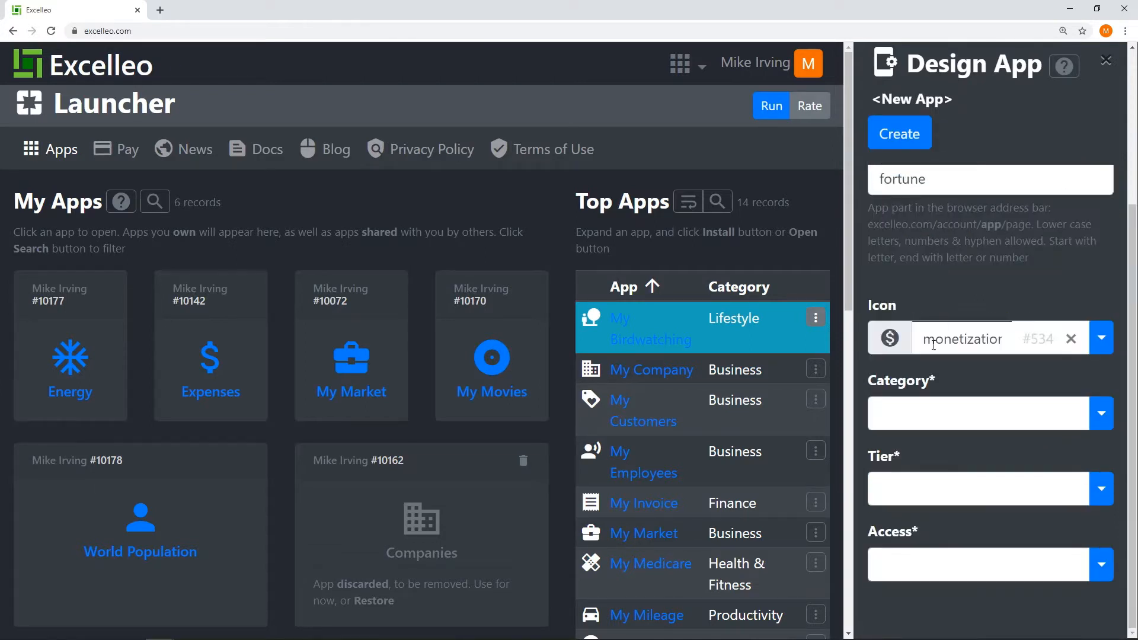
Step: Set the new app's category to Business and its tier to Free
click(1094, 417)
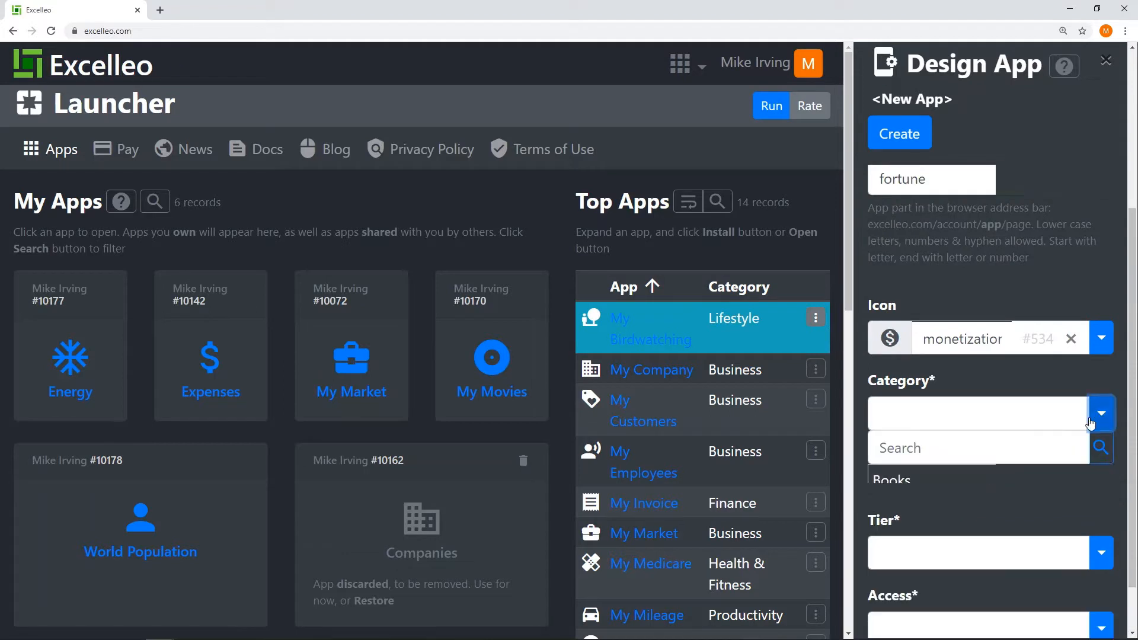
scroll(922, 484, down, 1)
click(922, 479)
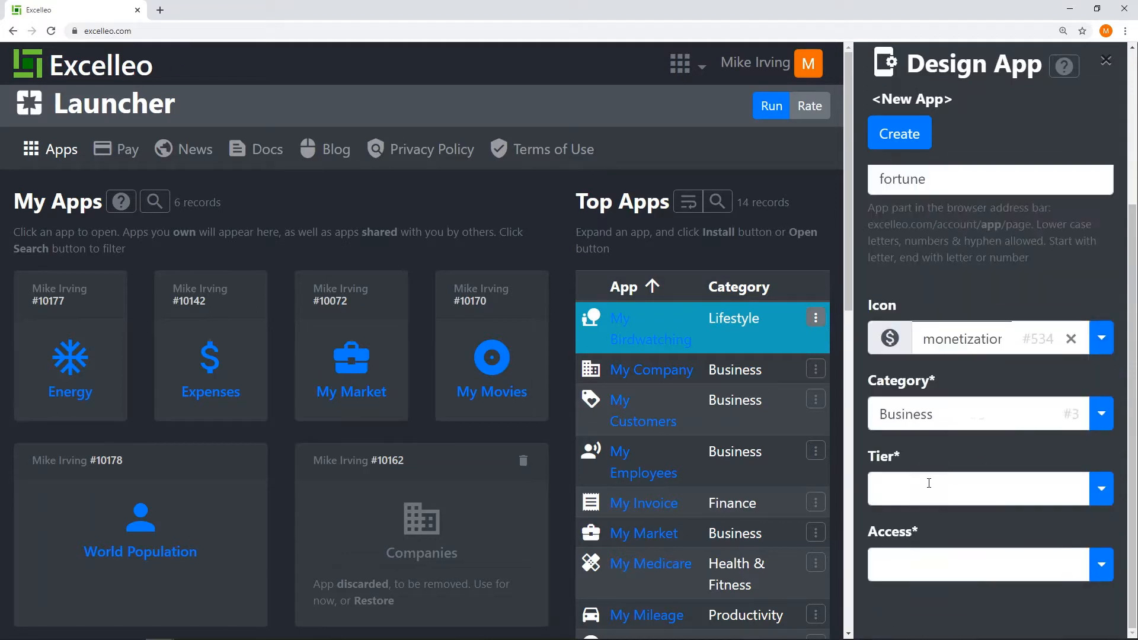
click(1100, 488)
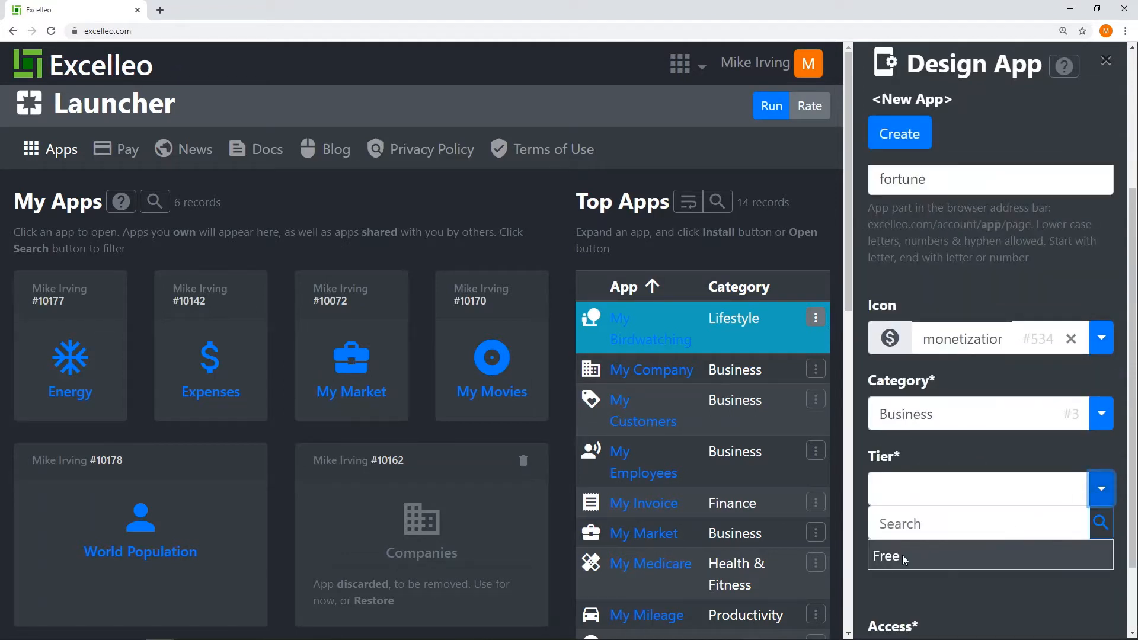
click(904, 559)
Step: Set the new app's access to Restricted and create the app
click(1096, 568)
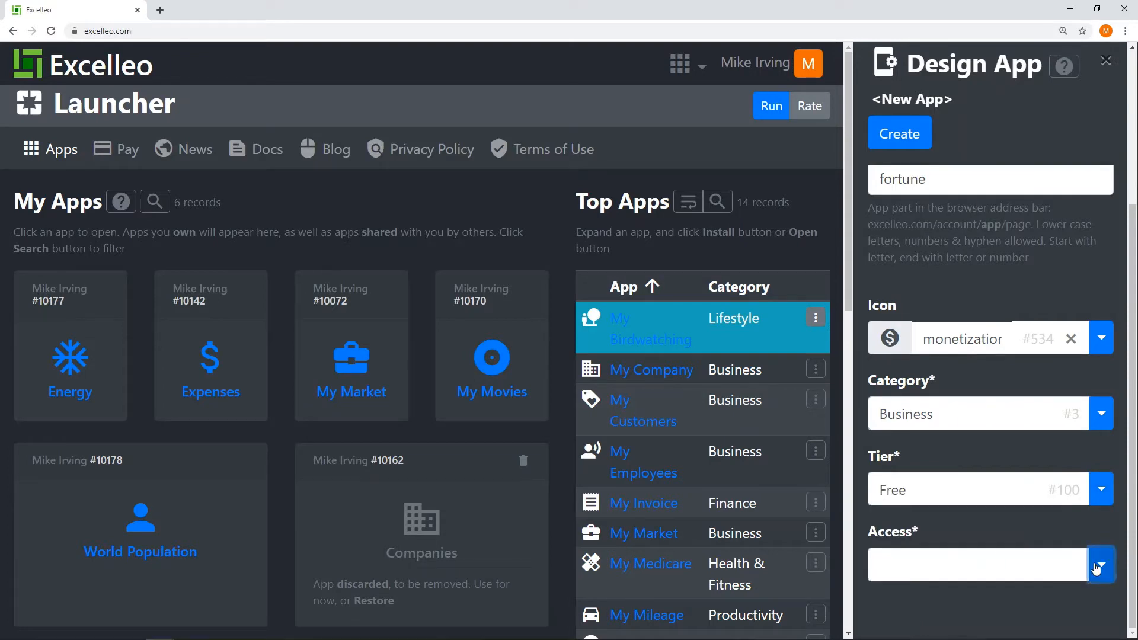
click(896, 477)
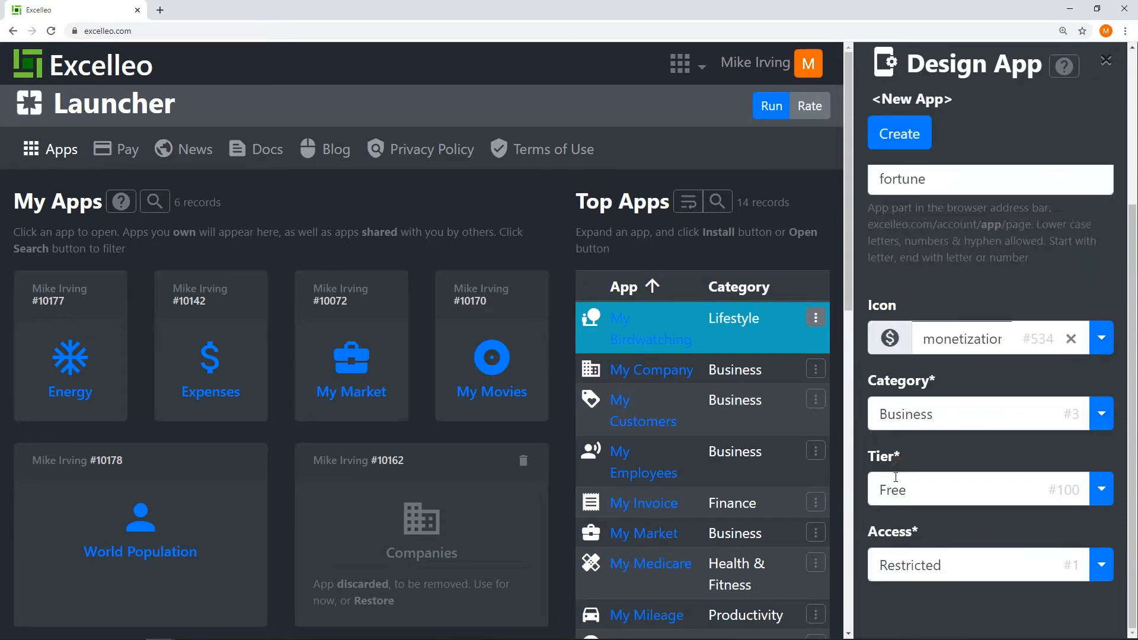
click(901, 135)
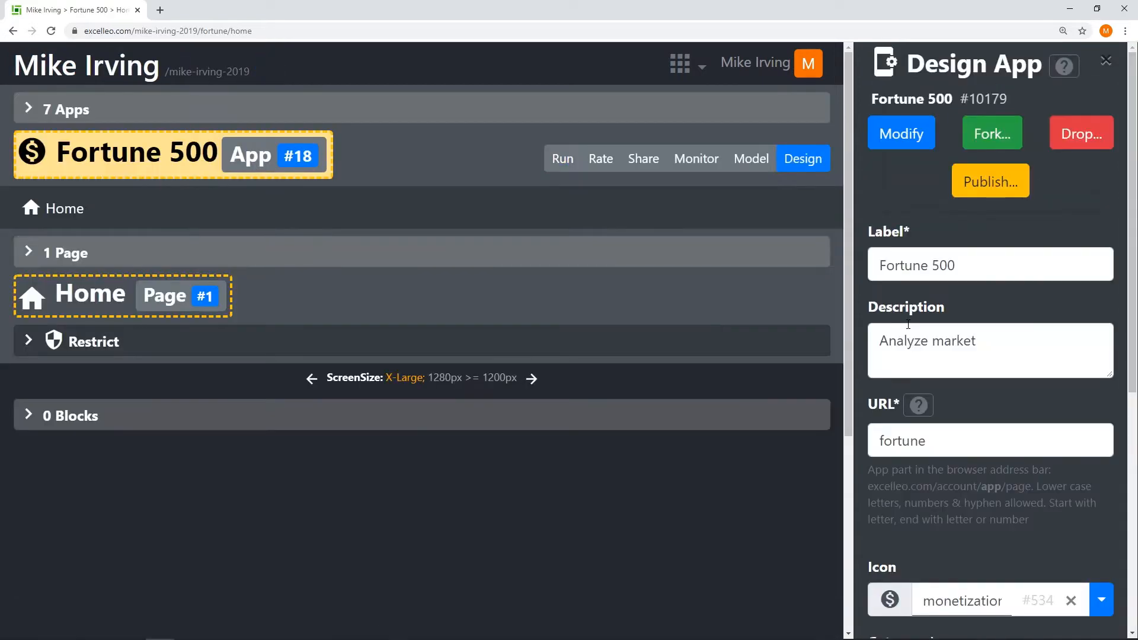
Step: Start a new entity named "company" in the Fortune 500 app's model
click(749, 158)
click(218, 317)
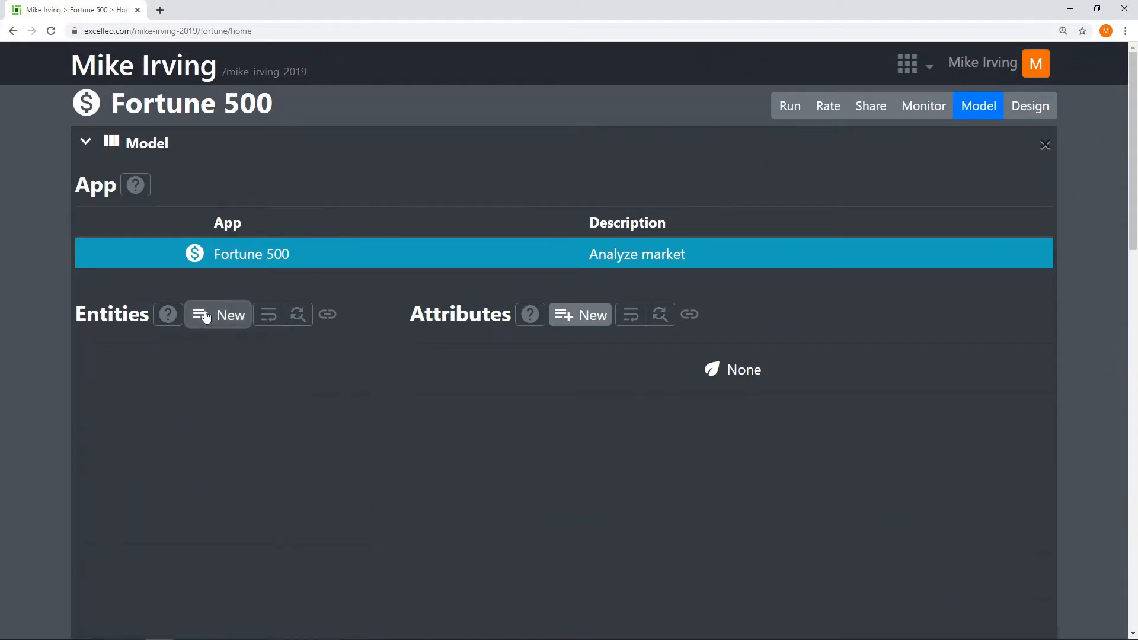
scroll(224, 426, down, 2)
click(203, 386)
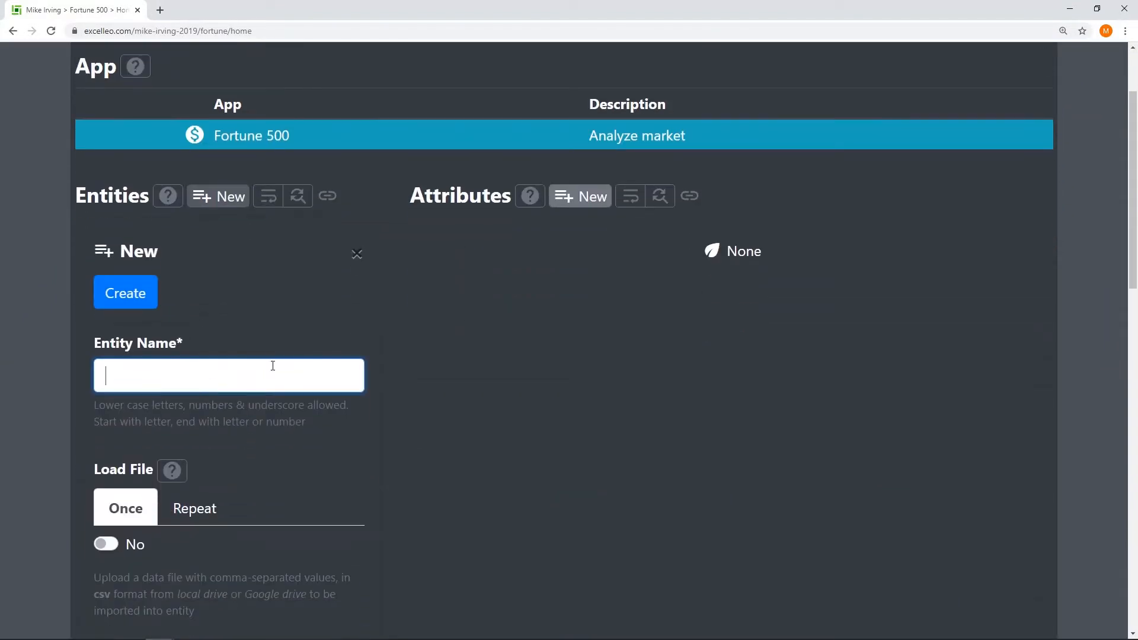
text(company)
Step: Set the company entity to load the local file fortune_500_2017.csv once, and create the entity
scroll(268, 364, down, 2)
click(102, 424)
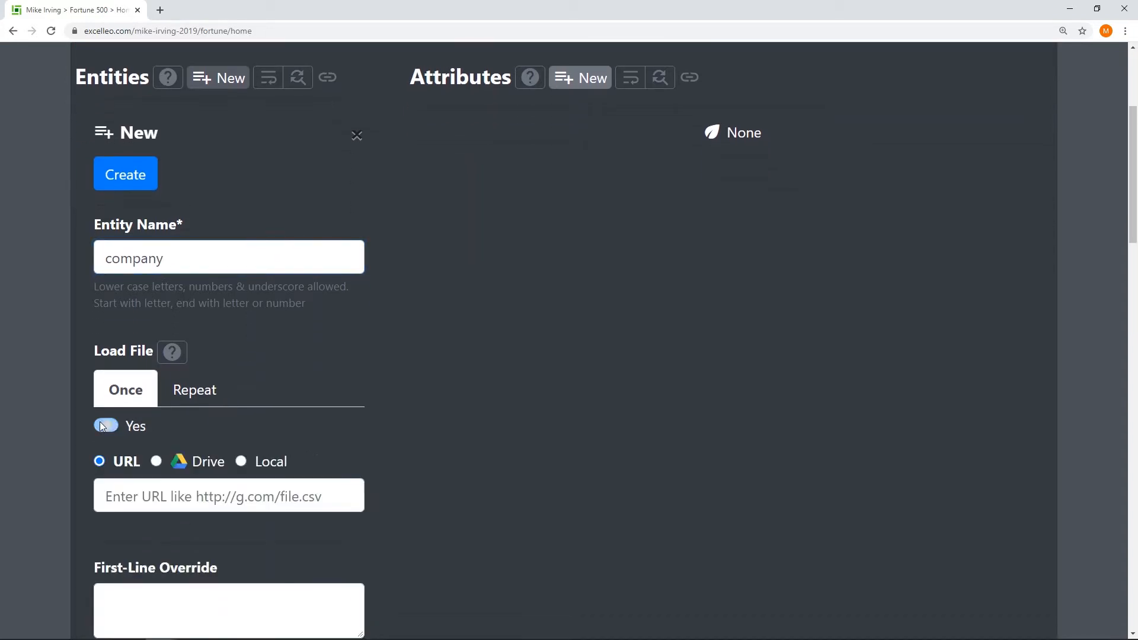
click(258, 465)
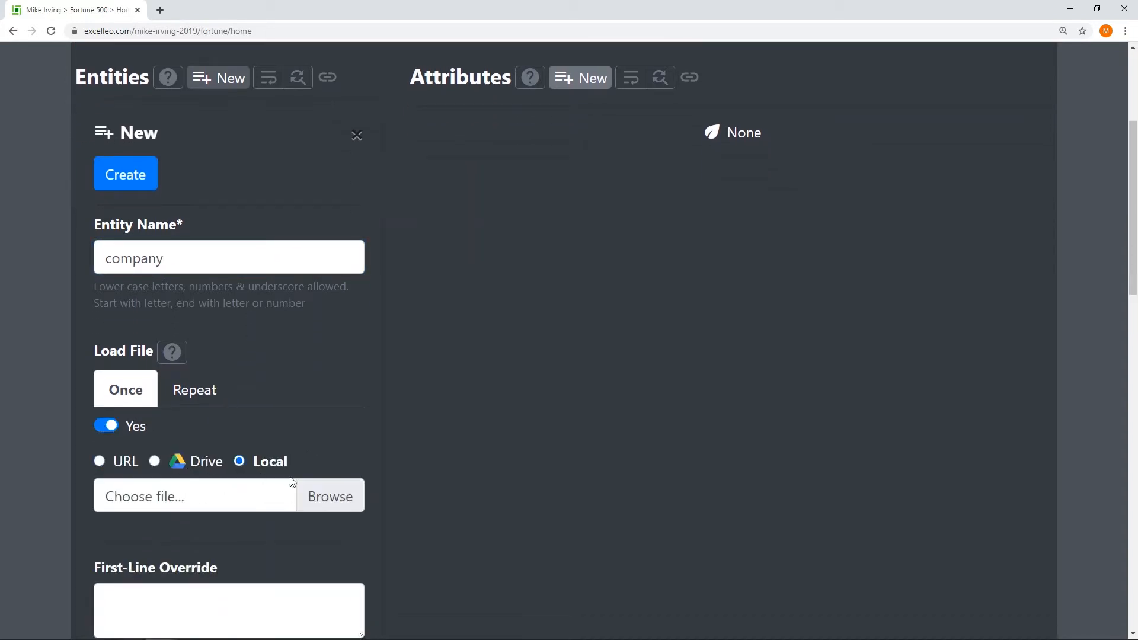
click(278, 497)
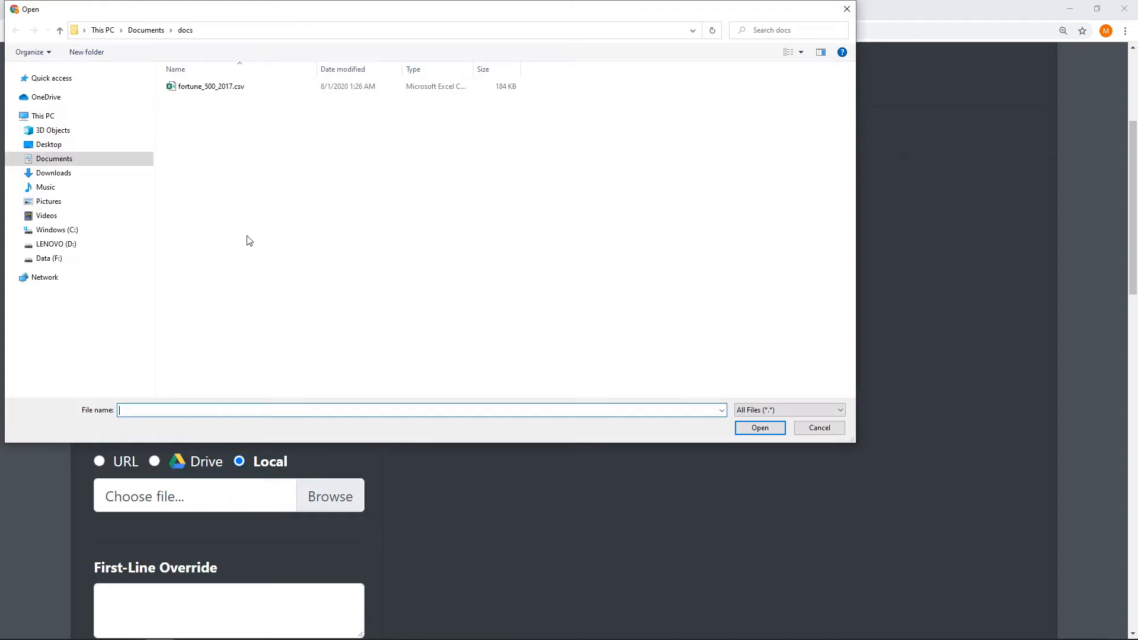
double_click(221, 87)
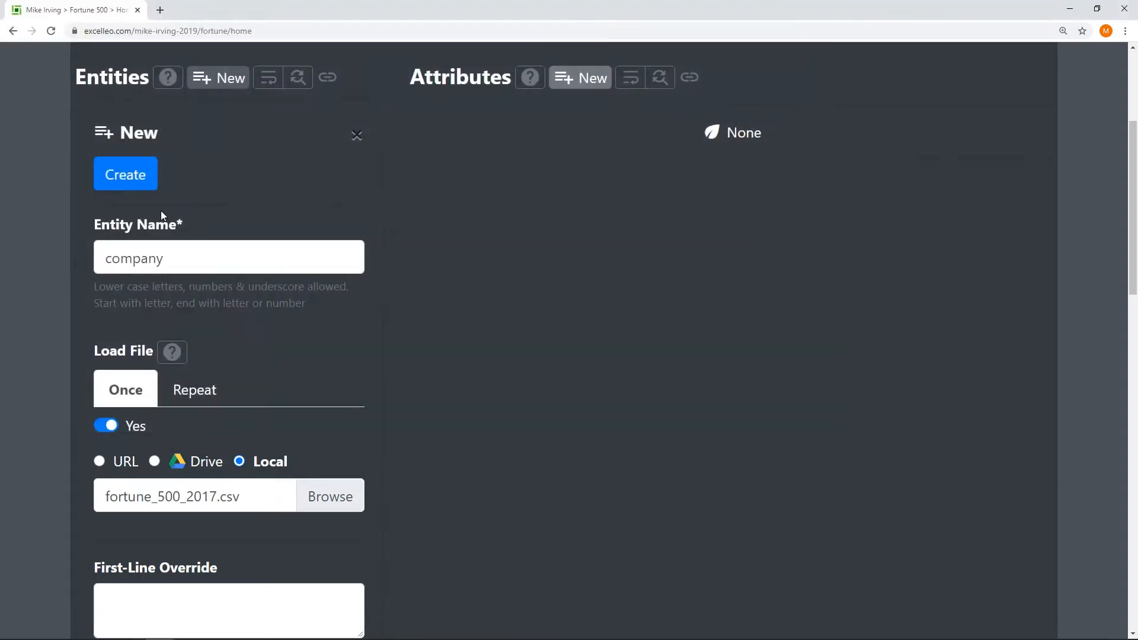
click(131, 182)
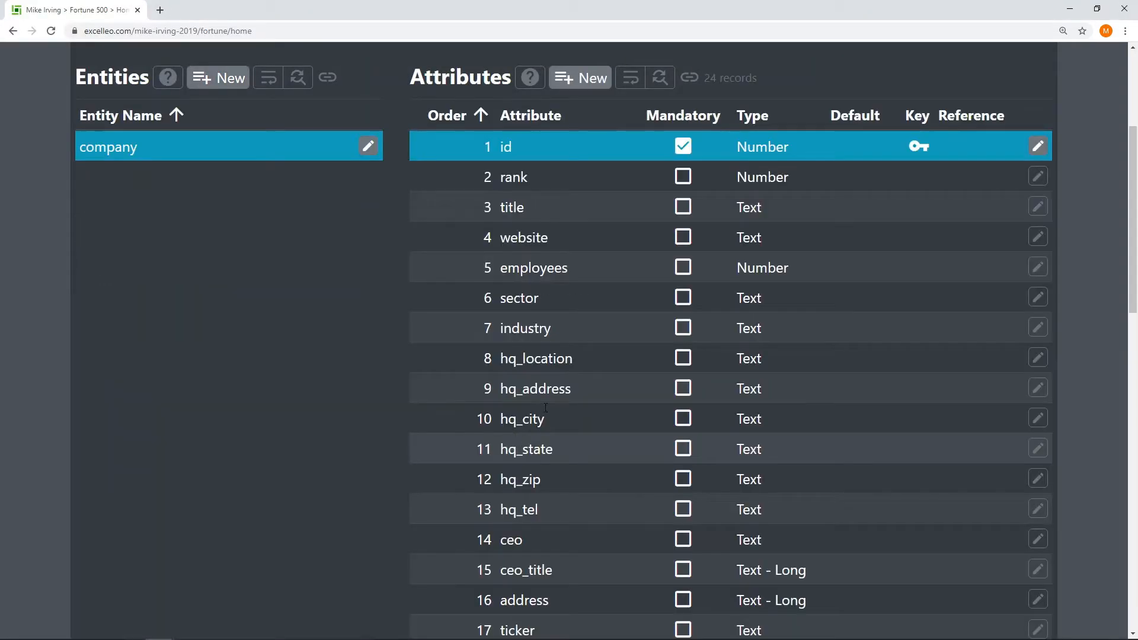
Step: Switch to designing the app and start a new Home page block labelled "Companies", based on the company entity
scroll(605, 254, down, 6)
scroll(605, 253, up, 2)
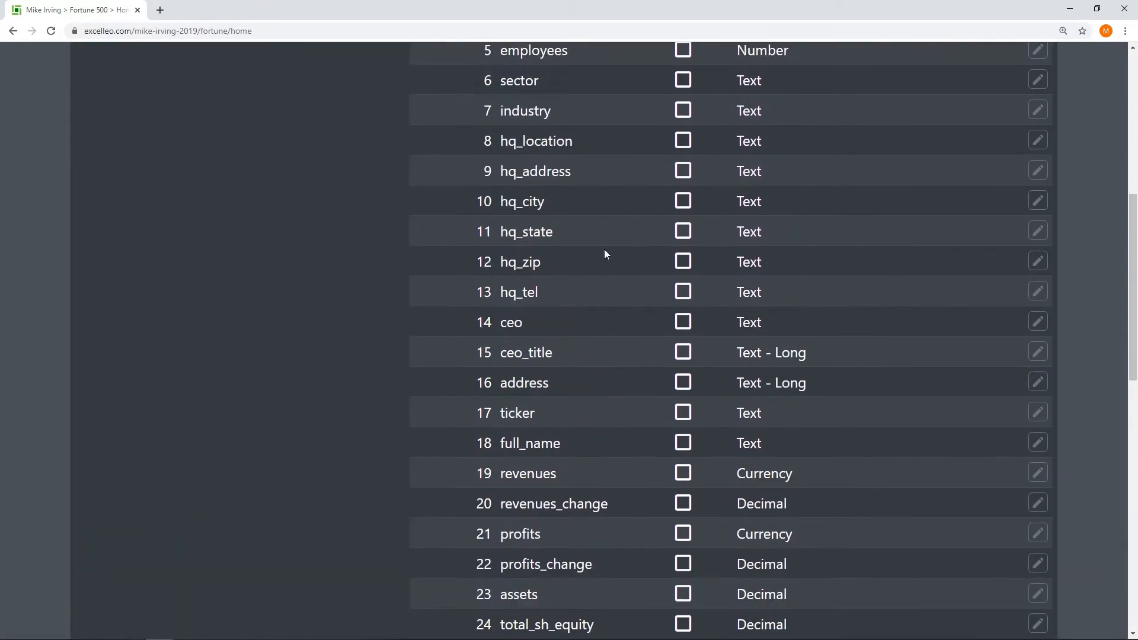
scroll(604, 253, up, 6)
click(1036, 105)
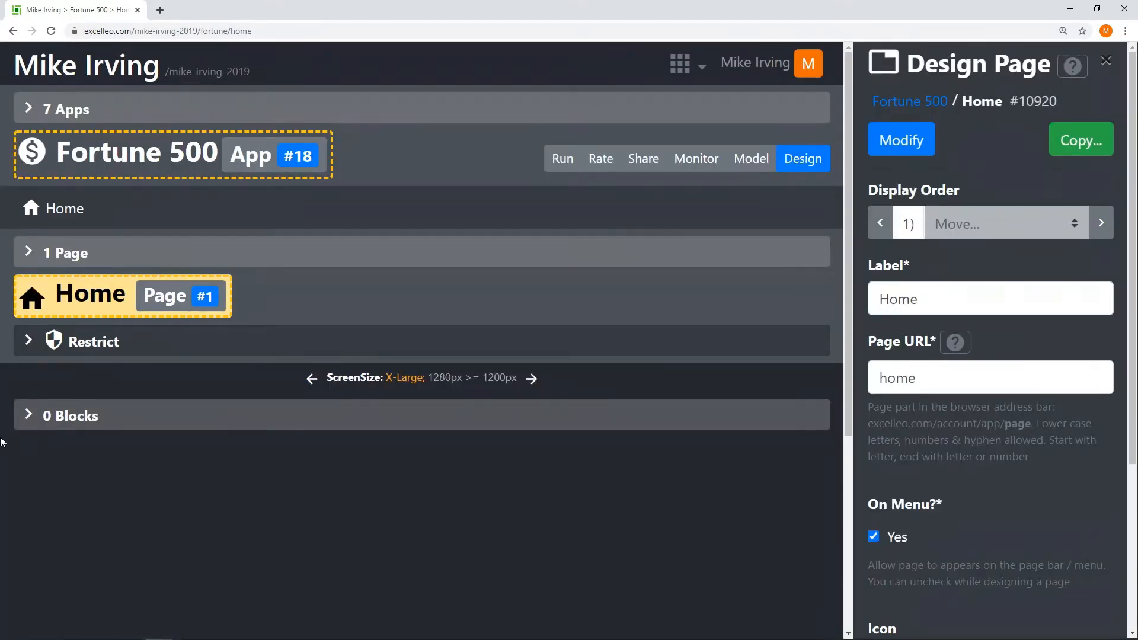
click(51, 414)
click(51, 444)
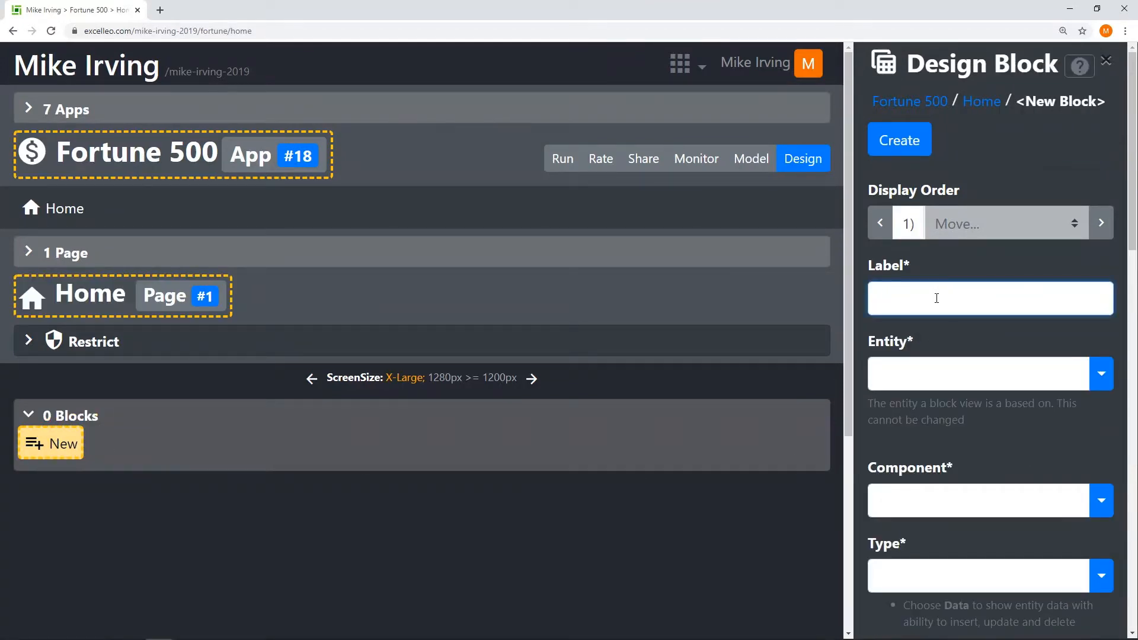
text(Companies)
click(1103, 374)
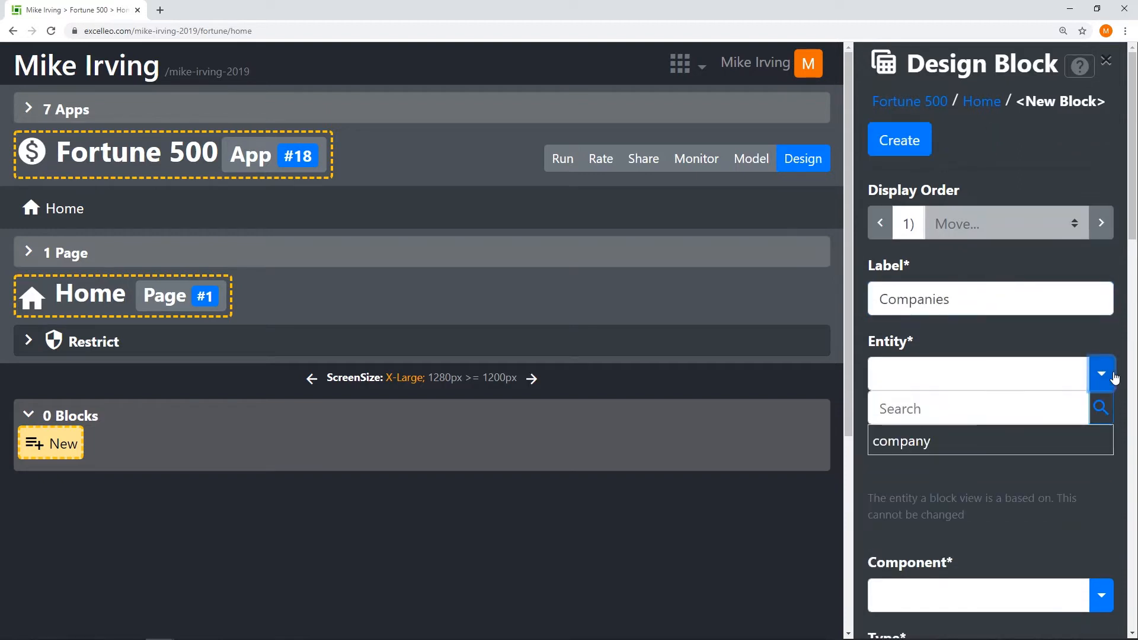
click(949, 447)
Step: Create the Companies block as a Table component of type Data, and run the app
scroll(1000, 442, down, 2)
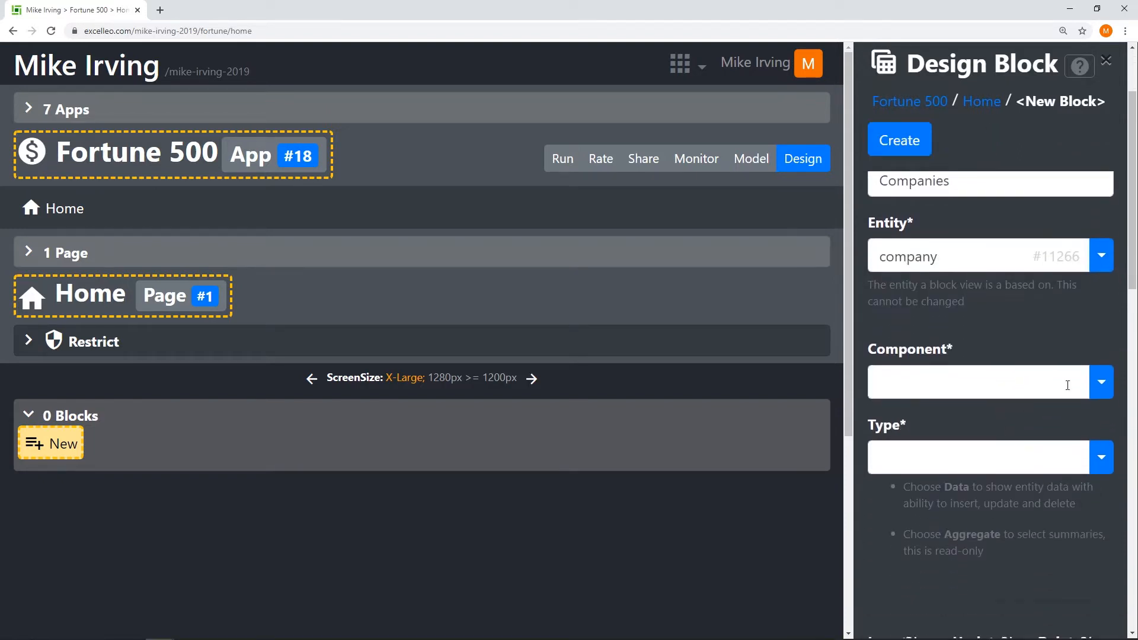
click(1101, 381)
click(924, 451)
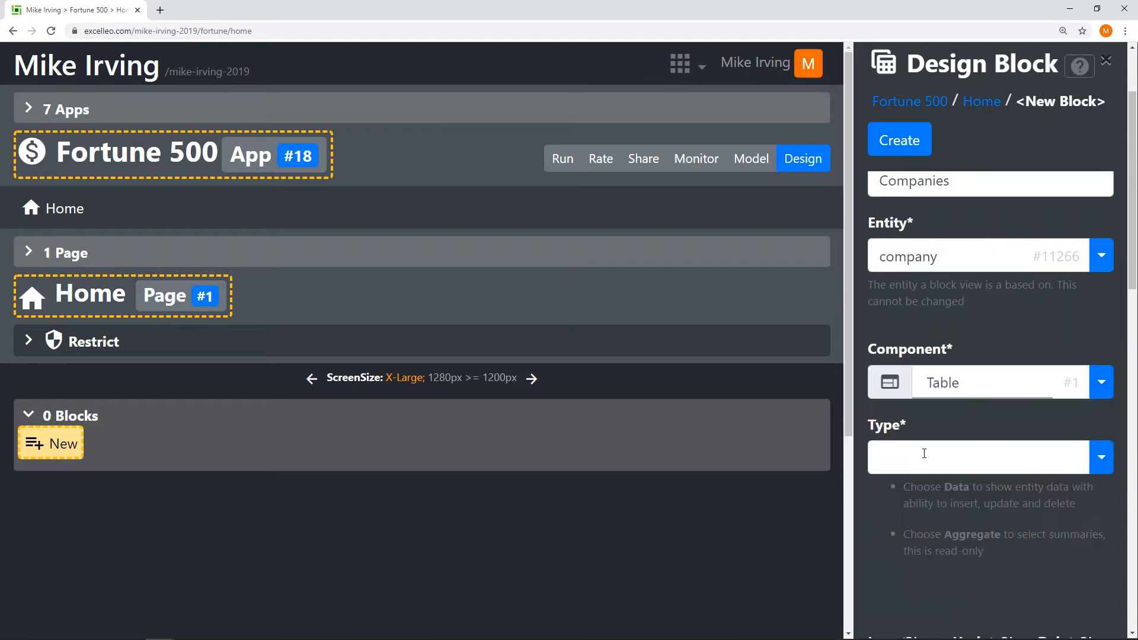
click(1099, 457)
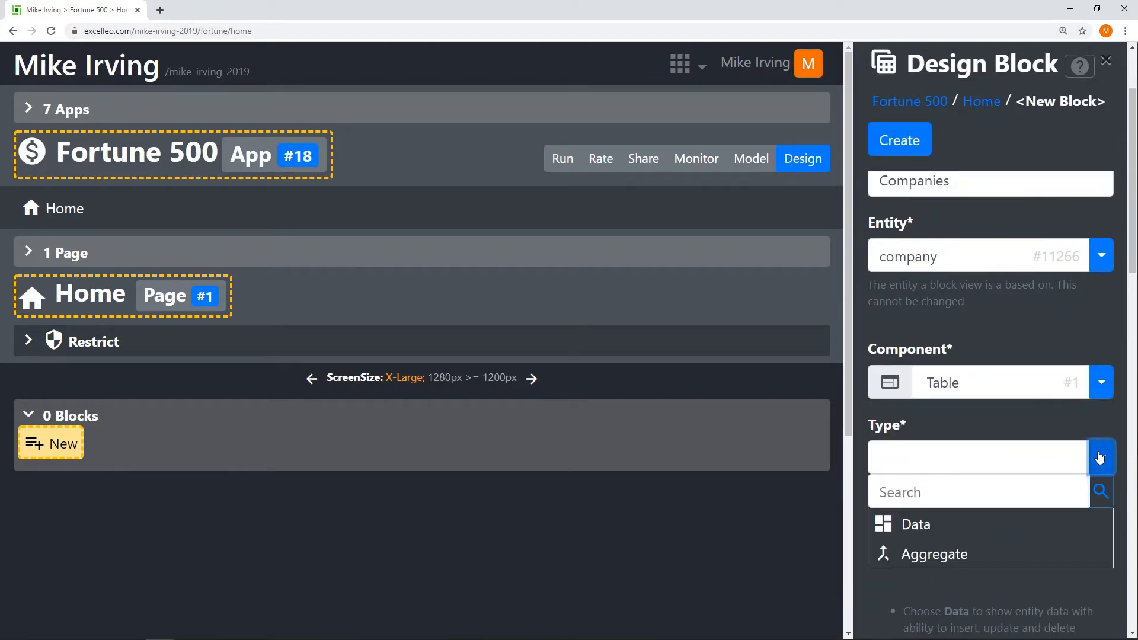
click(940, 525)
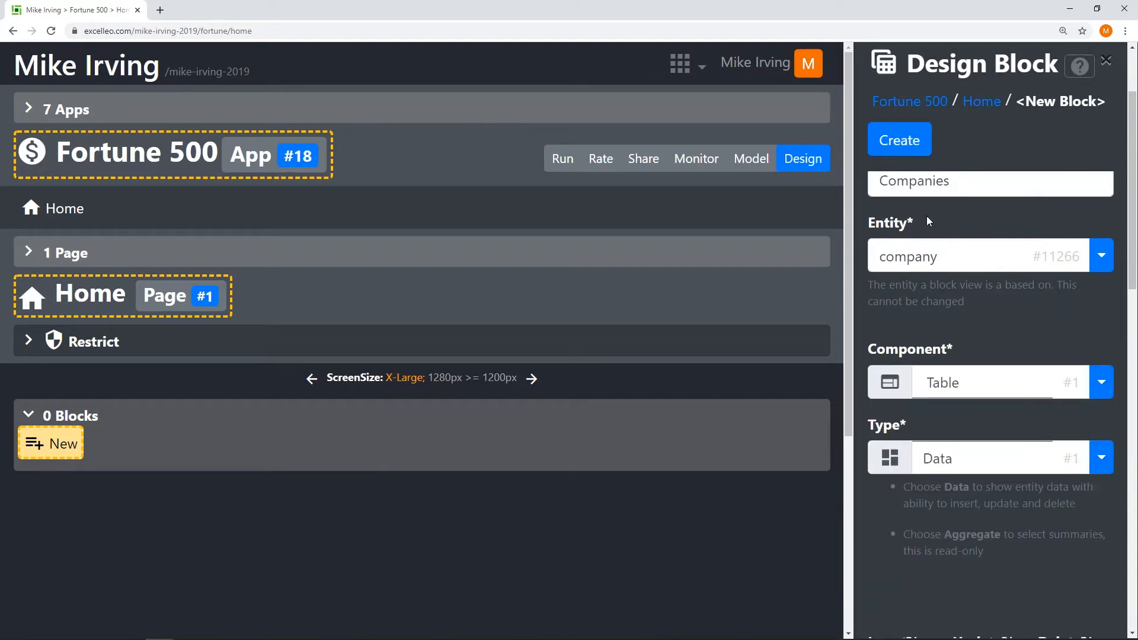
click(901, 144)
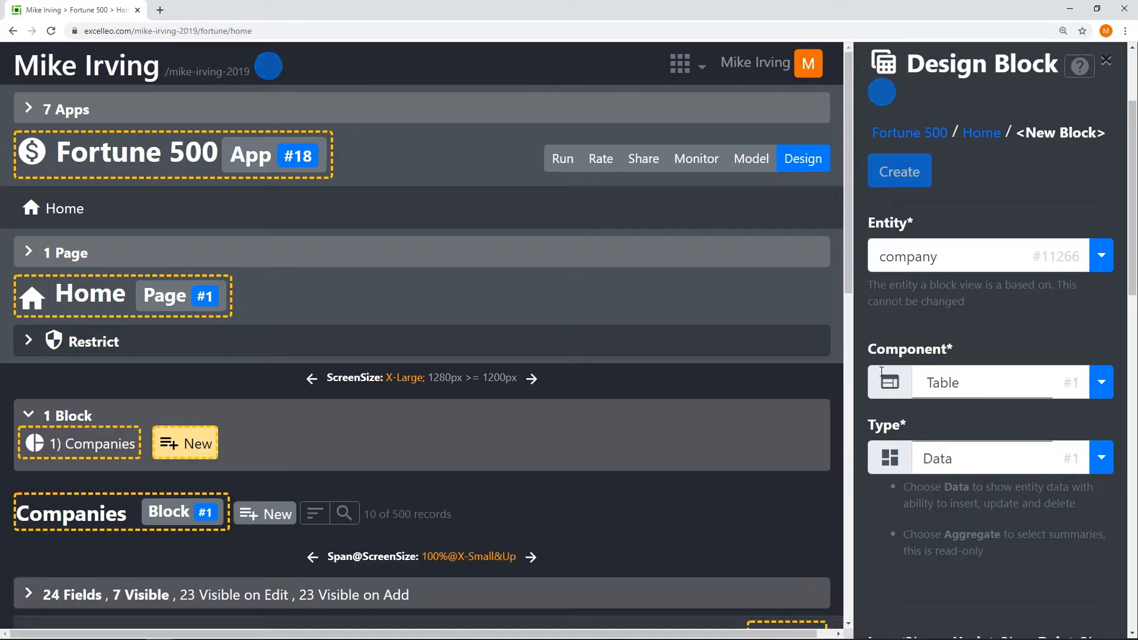
click(566, 159)
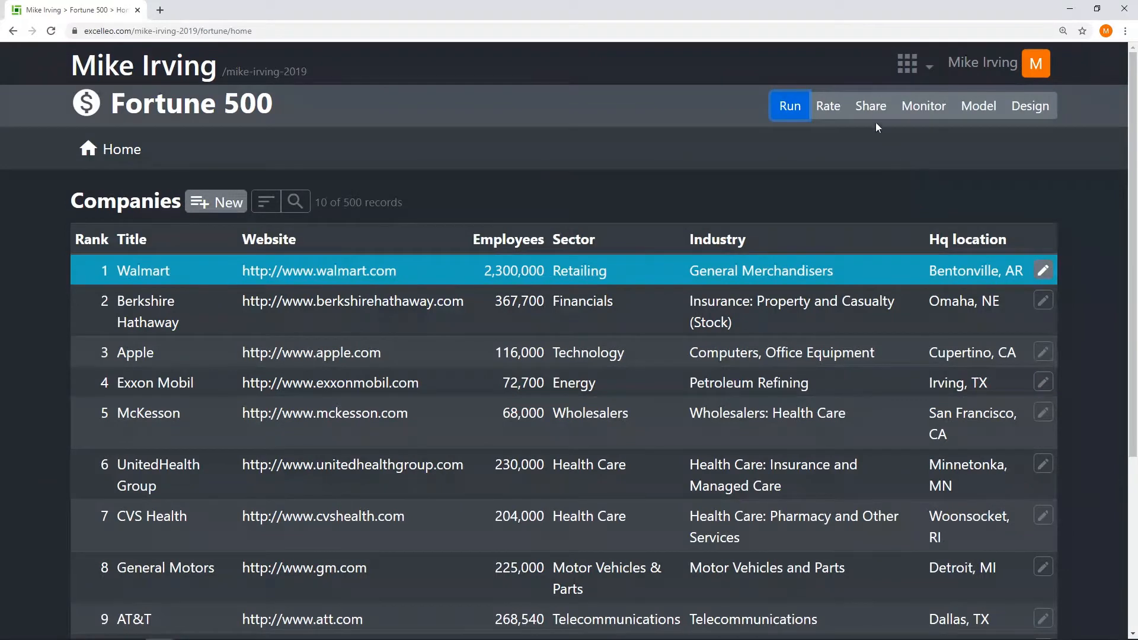
Step: Share the Fortune 500 app with the available contact in the User role, and return to running the app
click(871, 105)
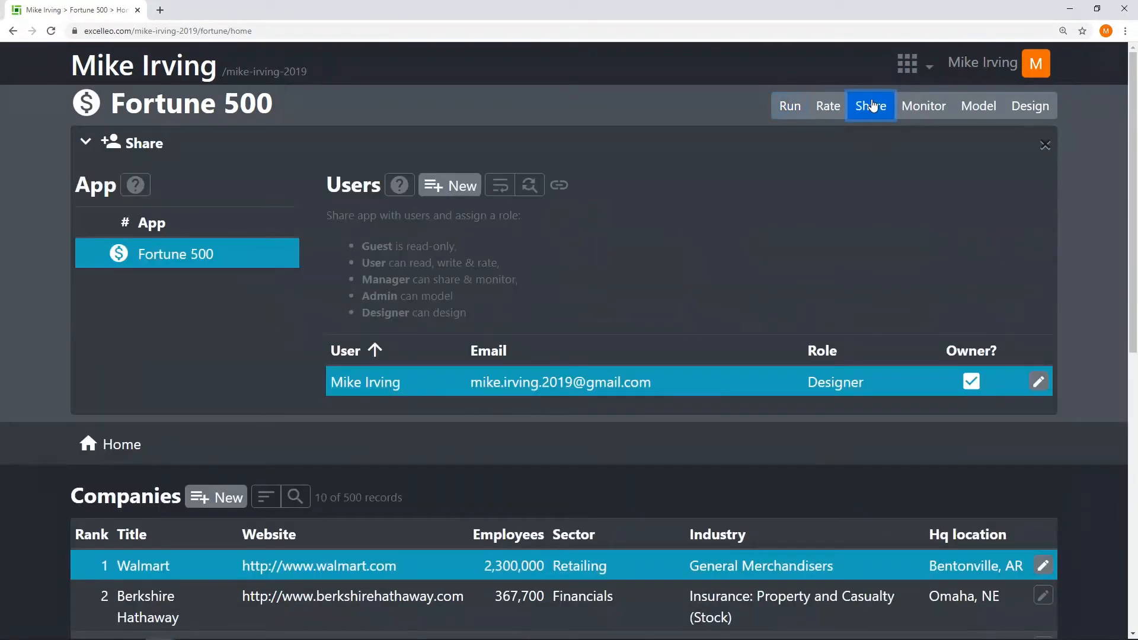
click(446, 188)
click(551, 368)
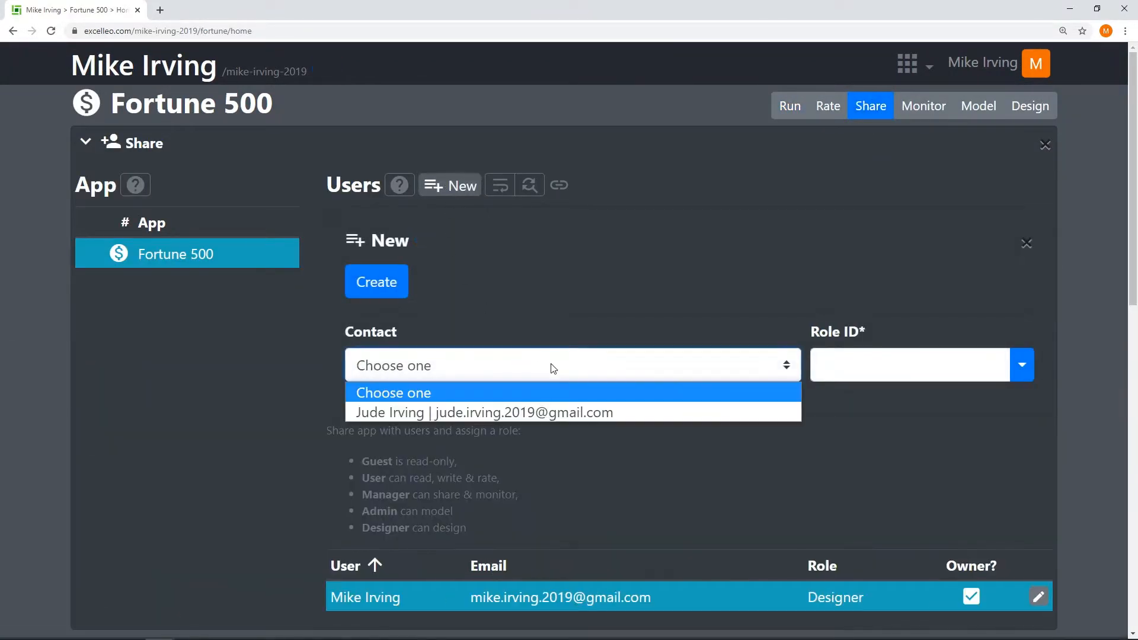
click(546, 410)
click(1021, 364)
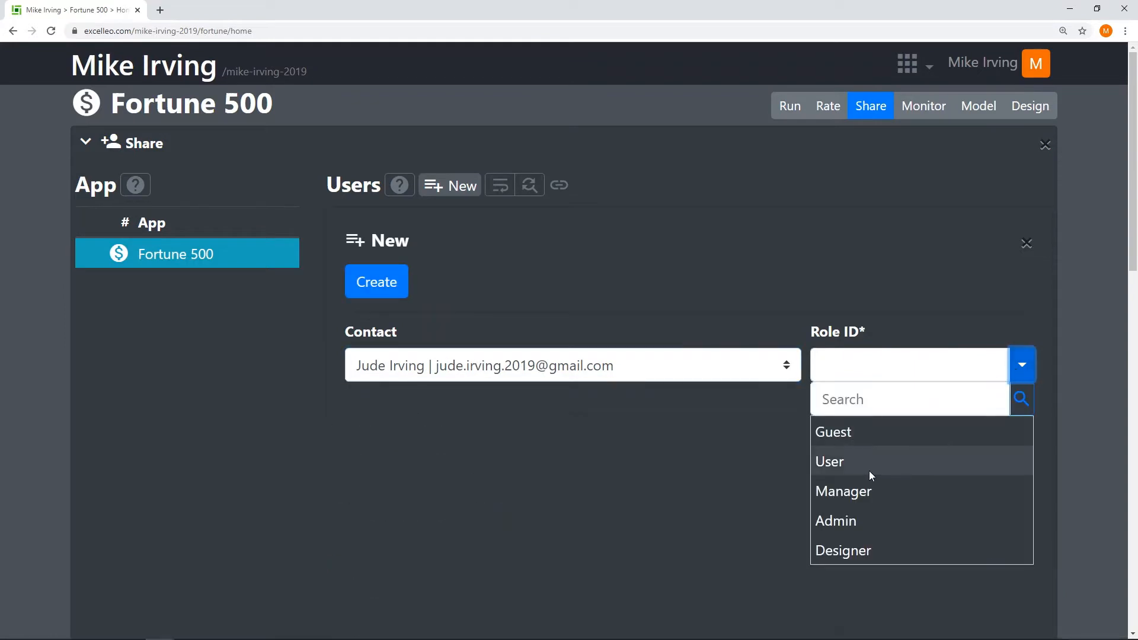
click(839, 463)
click(365, 282)
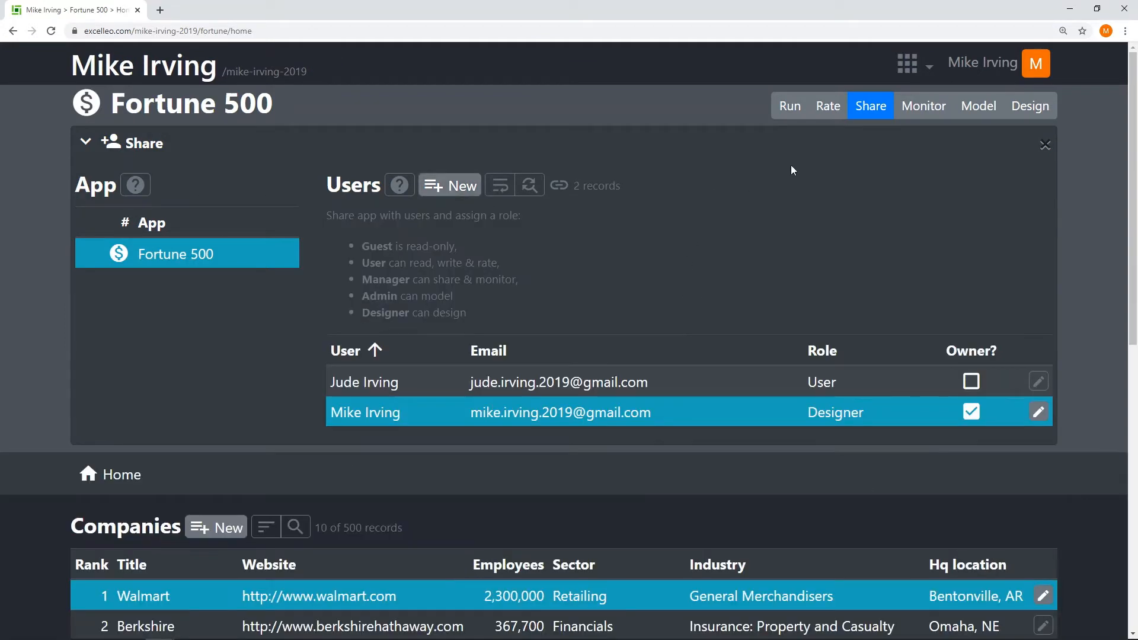
click(789, 105)
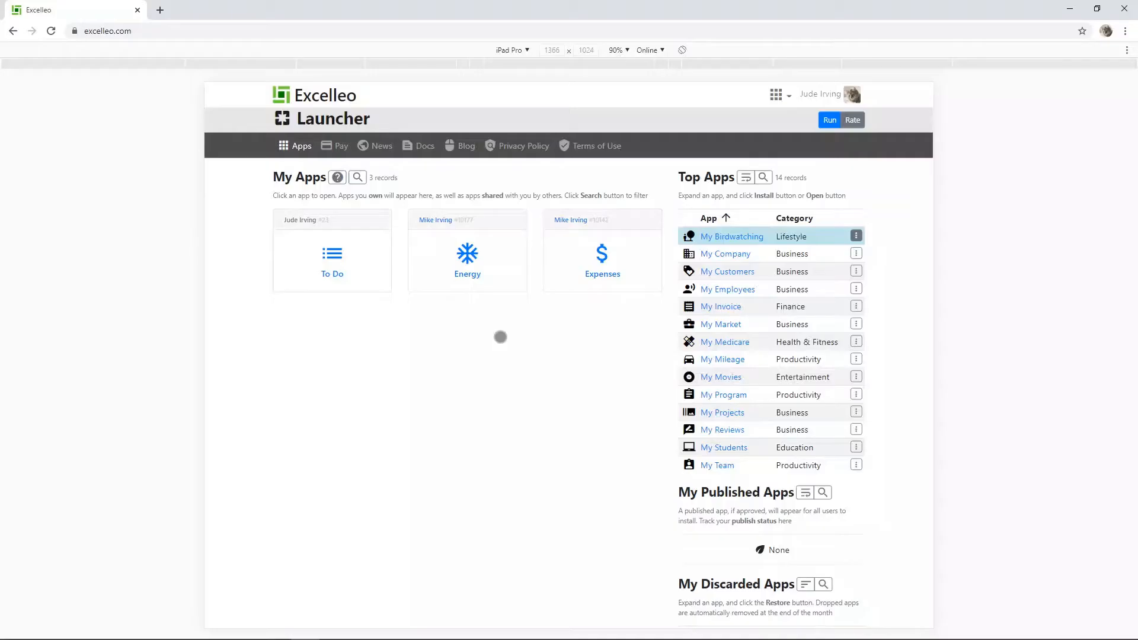
Step: Reload excelleo.com in the other user's browser and open the shared Fortune 500 app from their apps
click(166, 35)
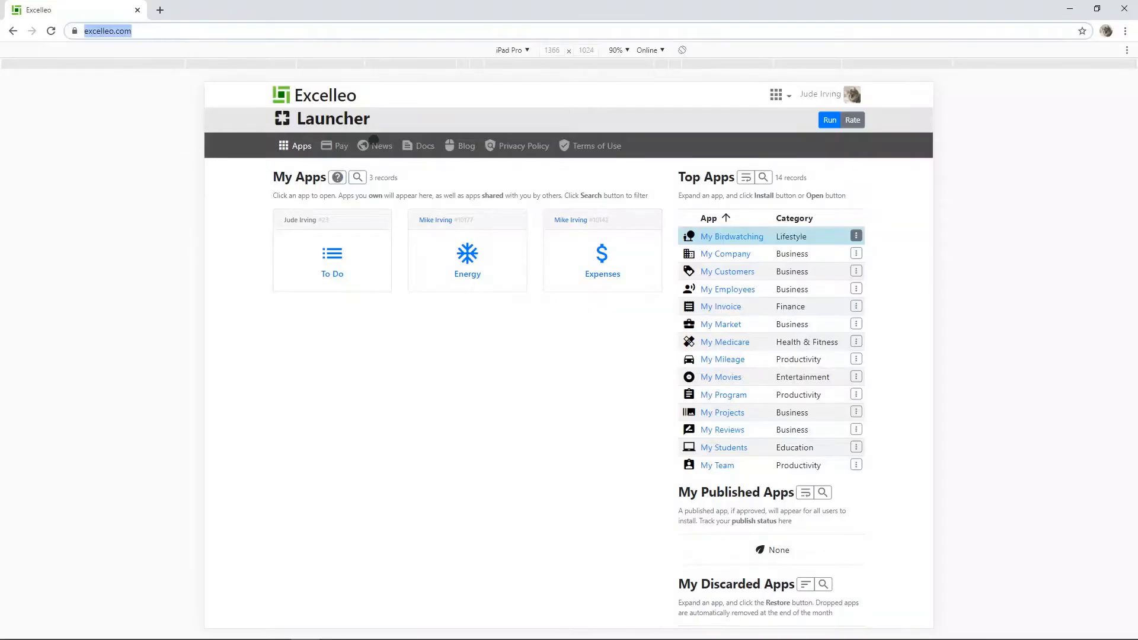
key(Return)
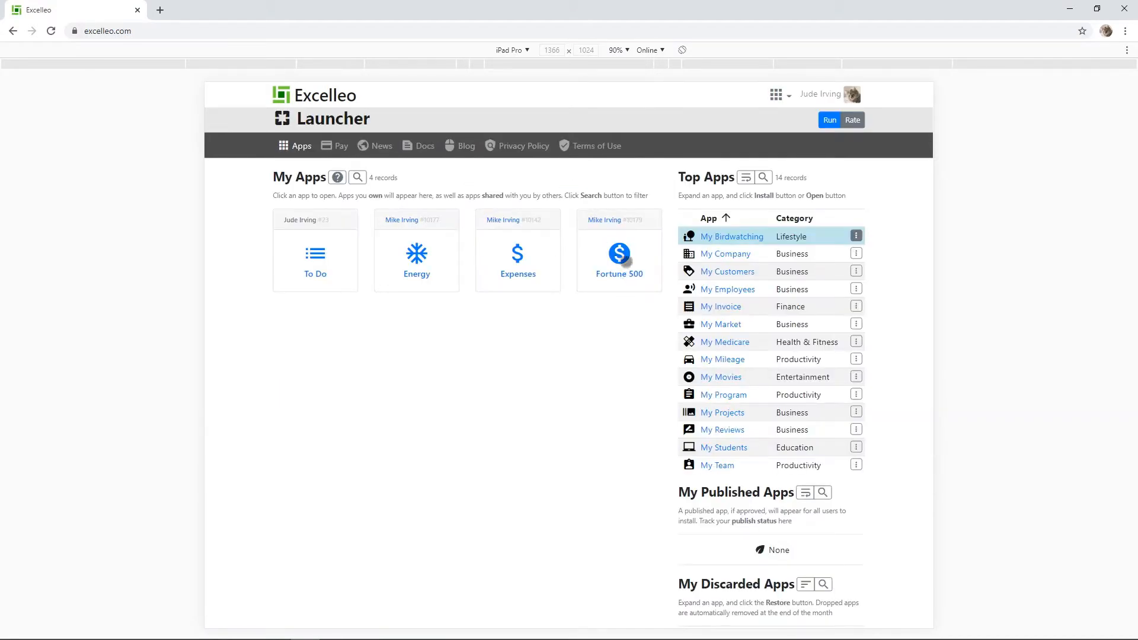
click(616, 257)
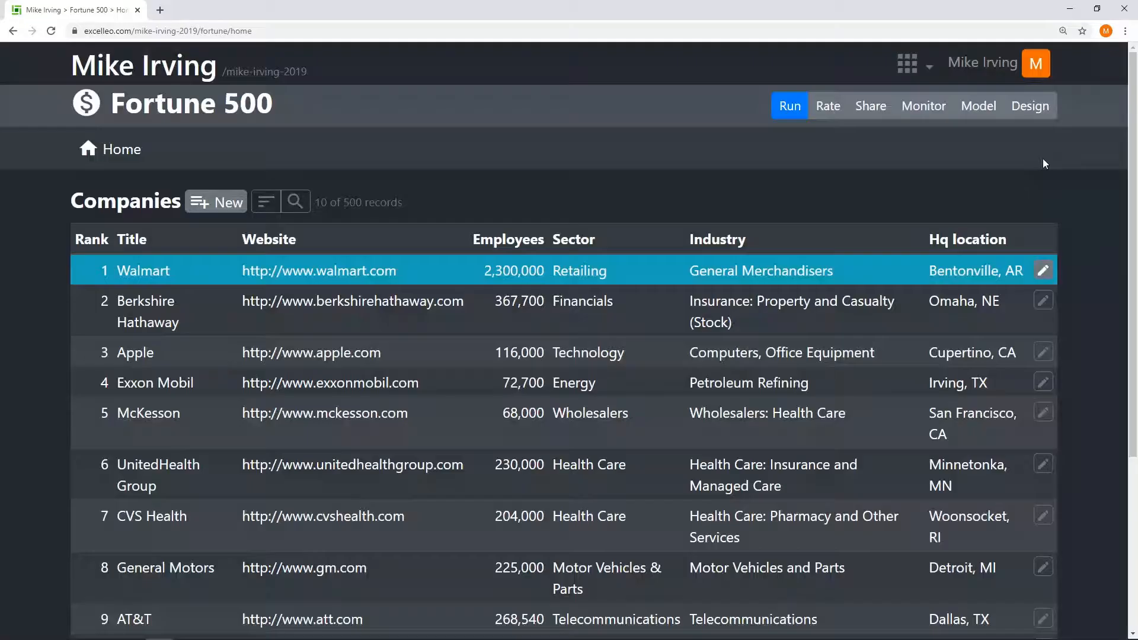
Step: Switch the owner's Fortune 500 app to design mode and make a copy of the Home page
click(1030, 105)
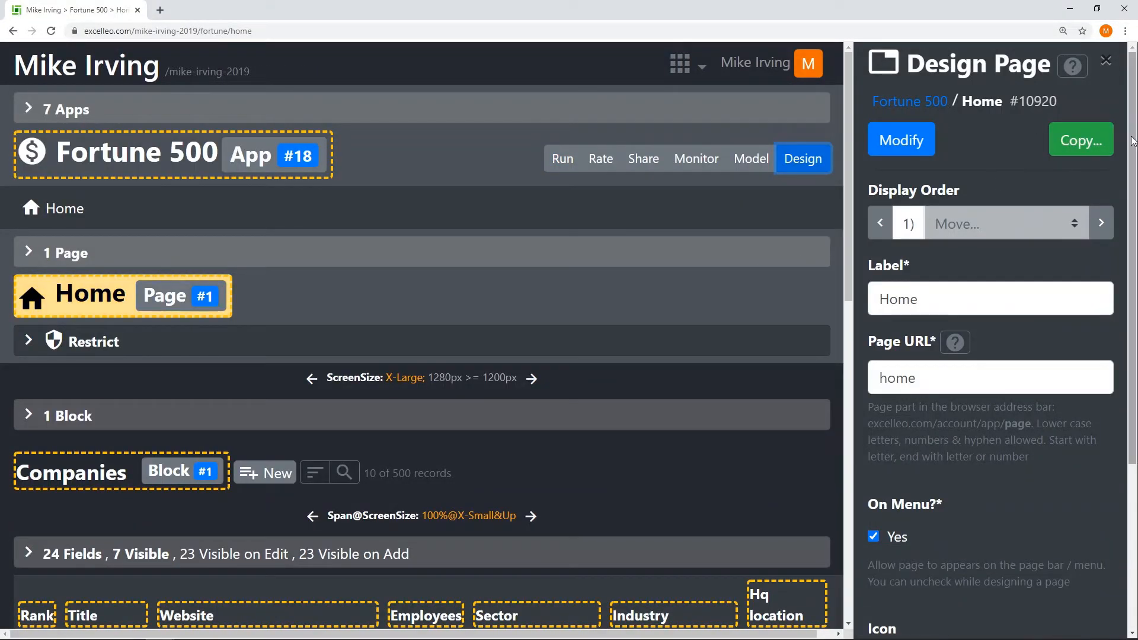
click(1060, 144)
click(934, 142)
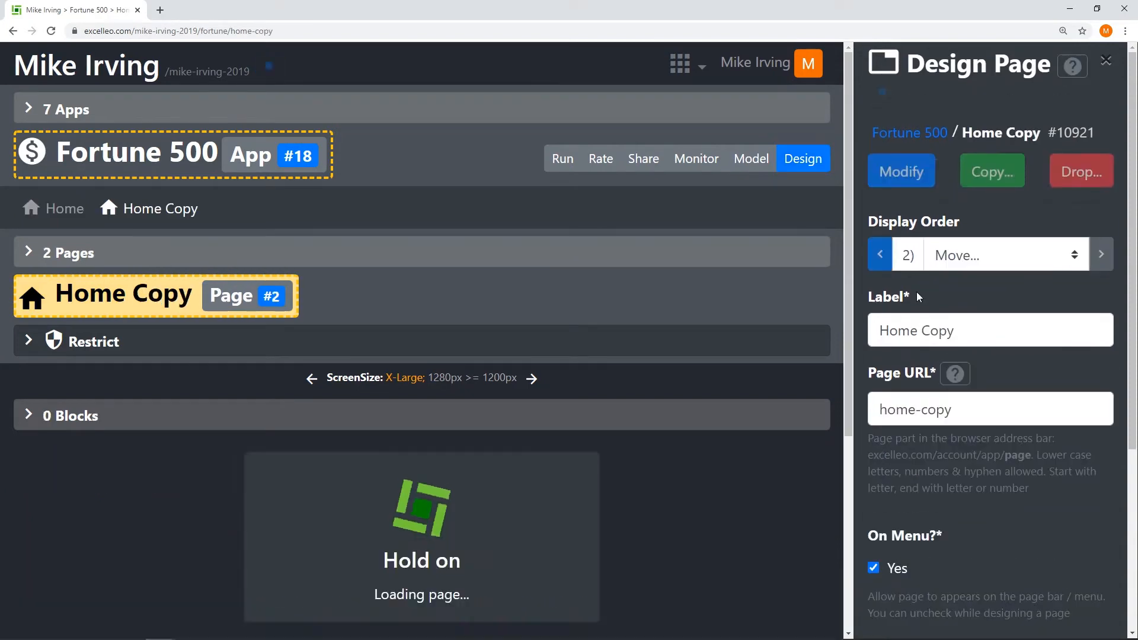
Step: Change the copied page's label to "Sectors" and its page URL to "sectors"
drag(954, 299, 787, 293)
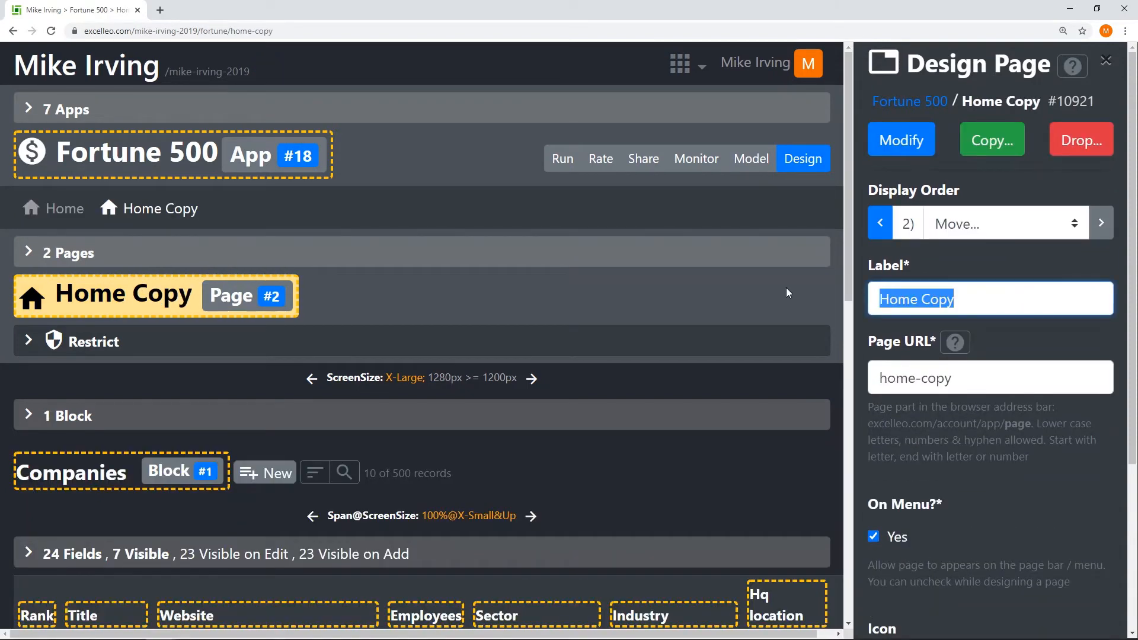
text(Sectors)
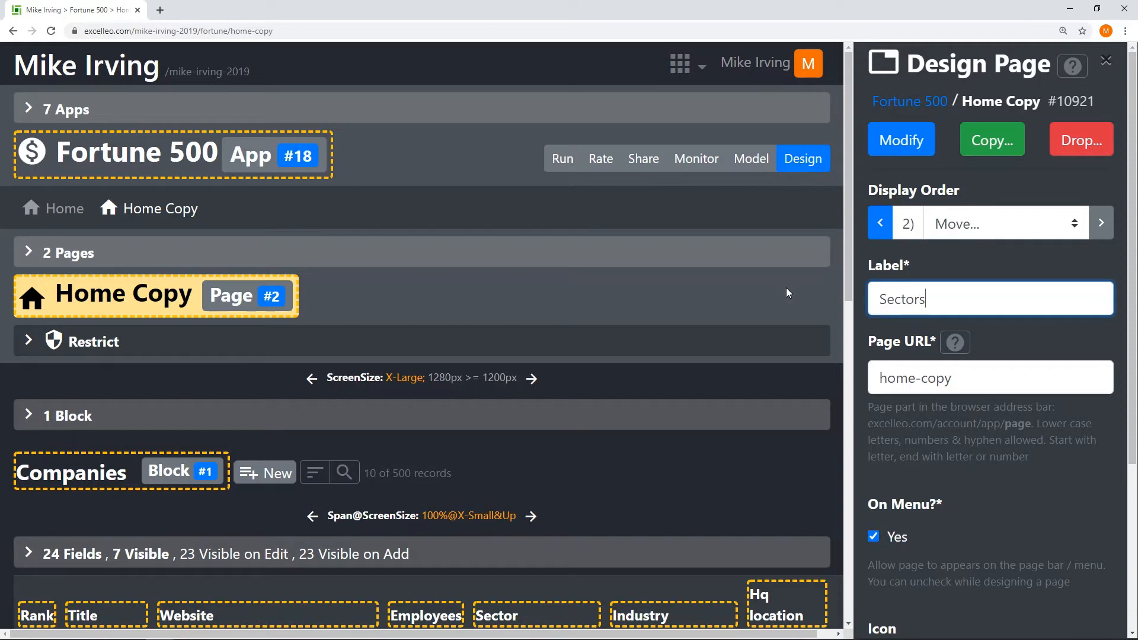
key(Tab)
key(Tab)
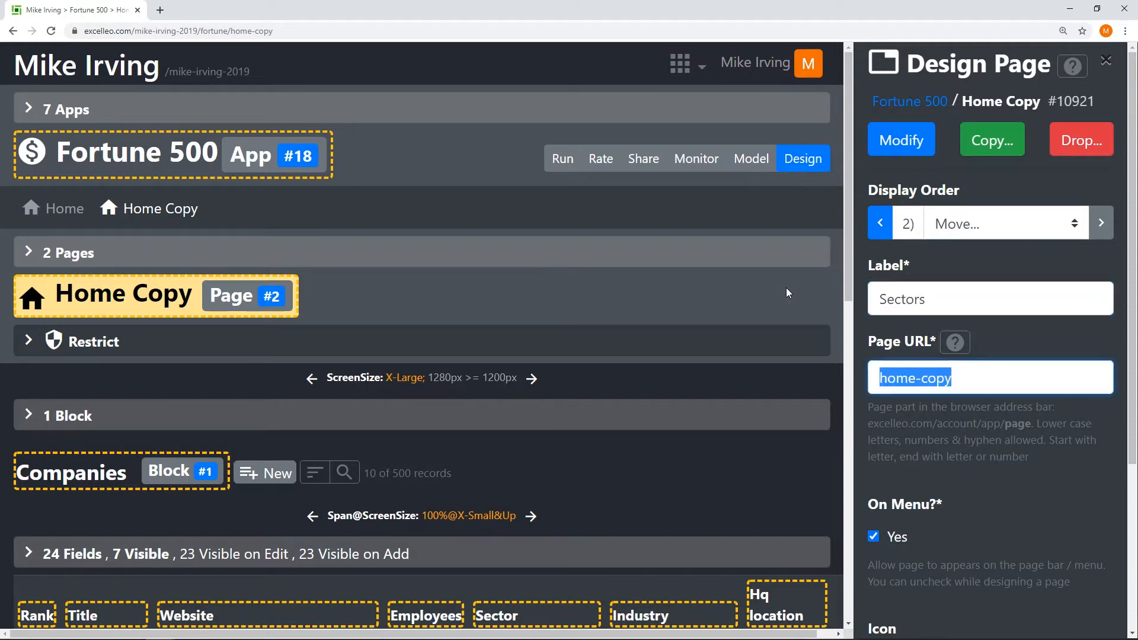
text(sect)
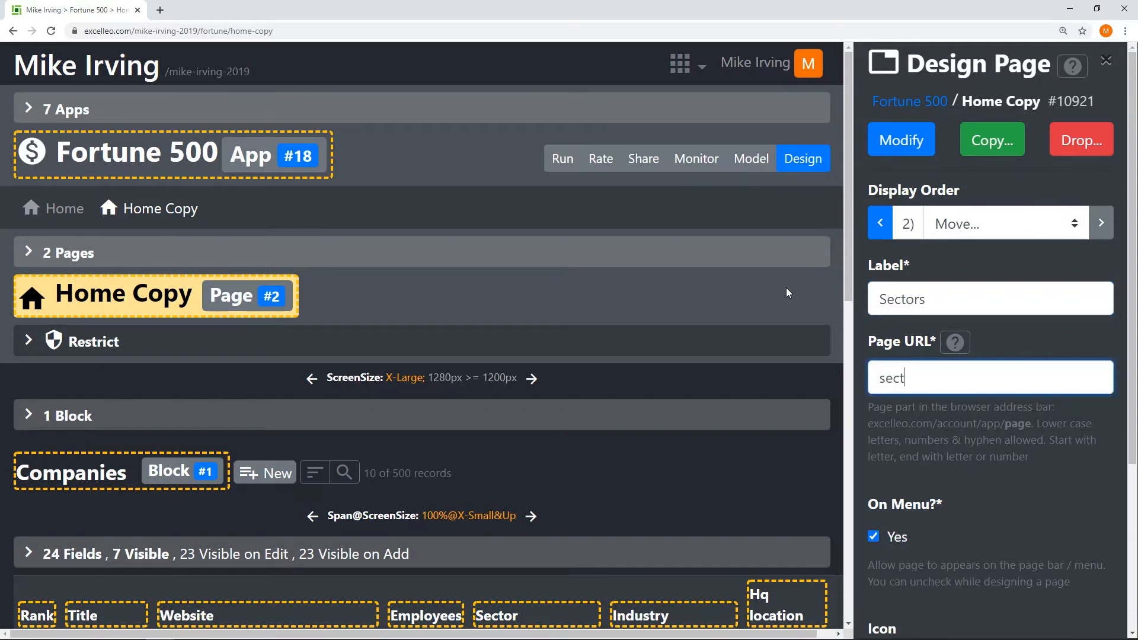
text(ors)
Step: Find "chart" icons for the copied page, choose bubble_chart, and save the page changes
scroll(801, 329, down, 1)
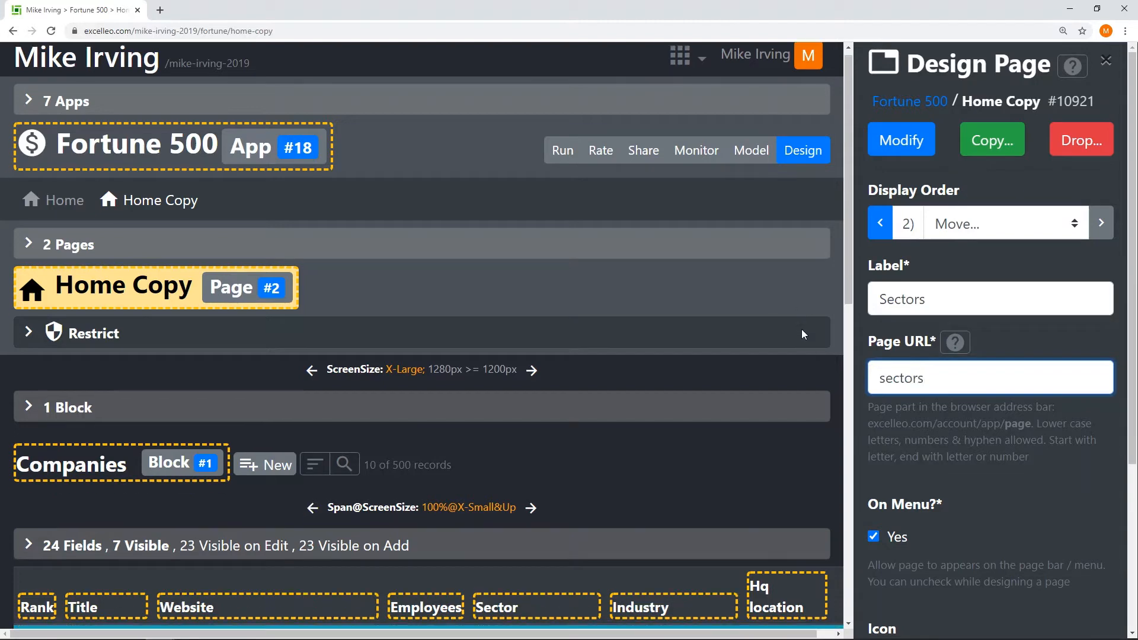
scroll(934, 382, down, 2)
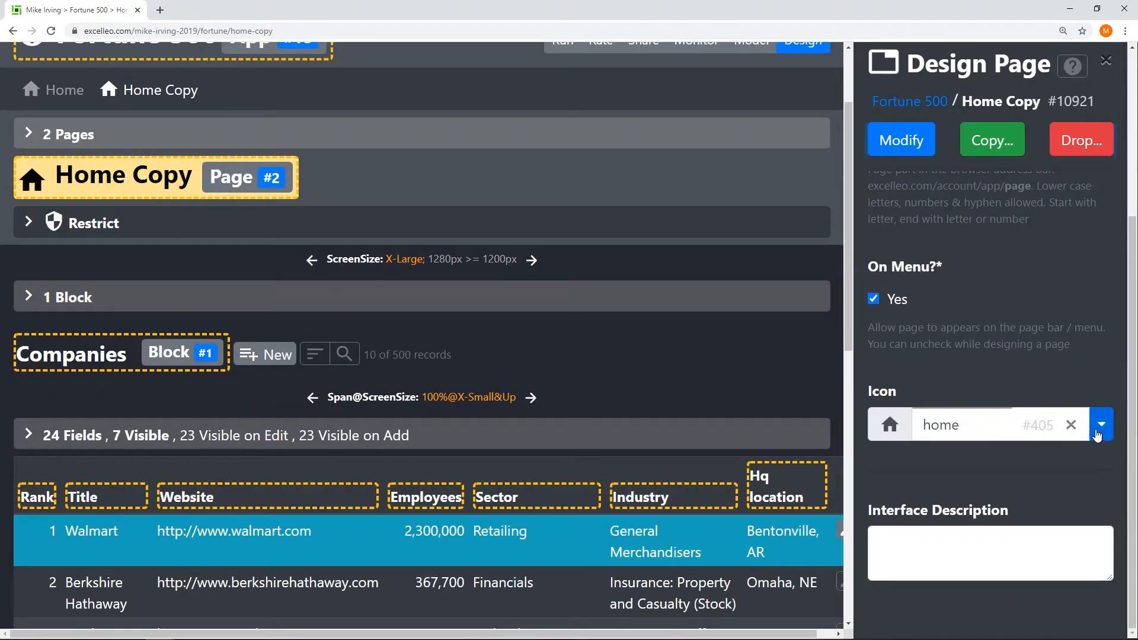
click(1100, 424)
scroll(1008, 403, down, 2)
text(c)
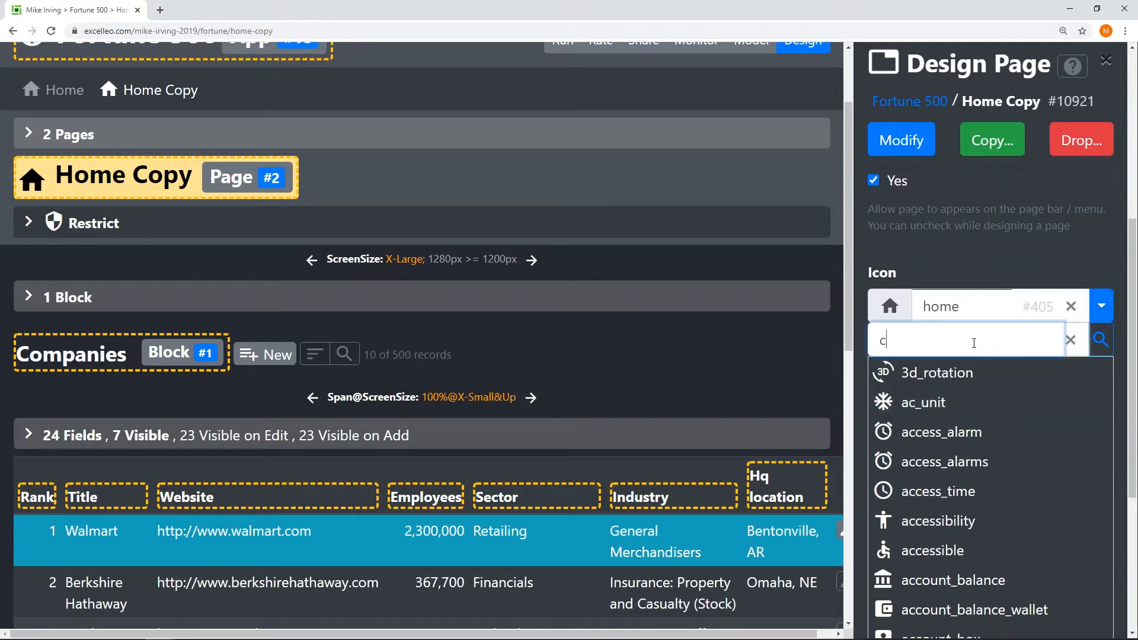
text(hart)
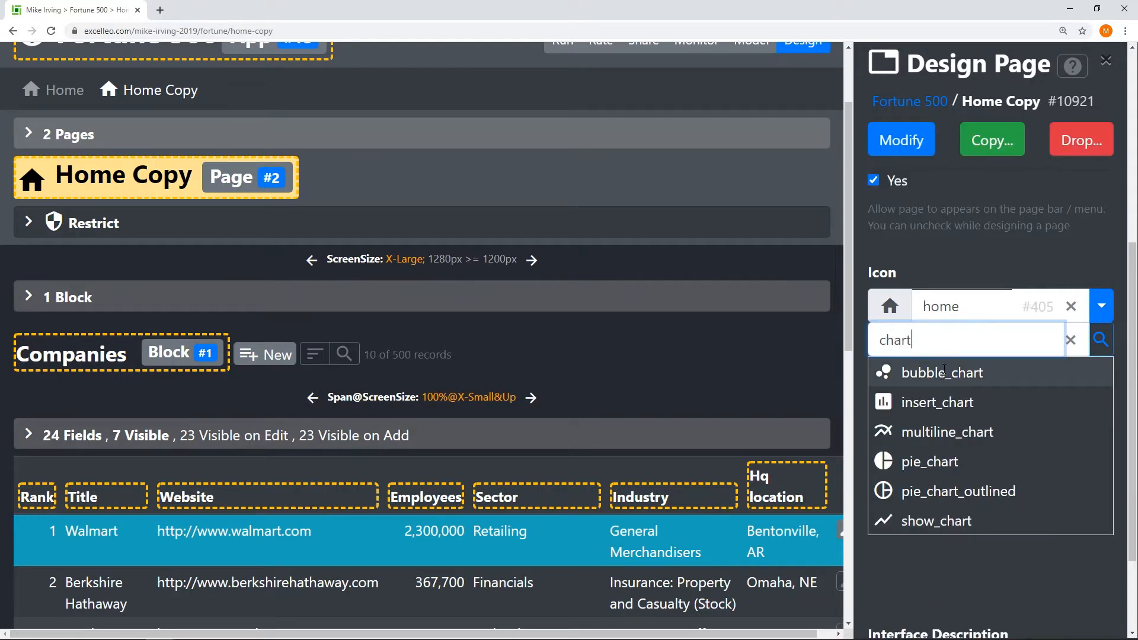
click(946, 372)
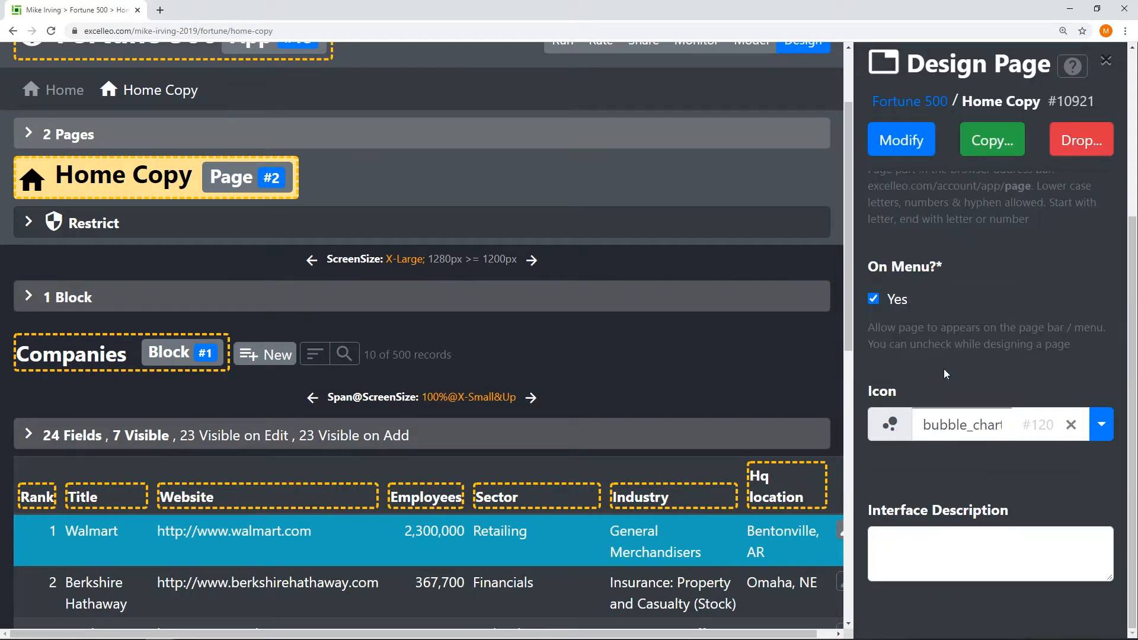
click(930, 140)
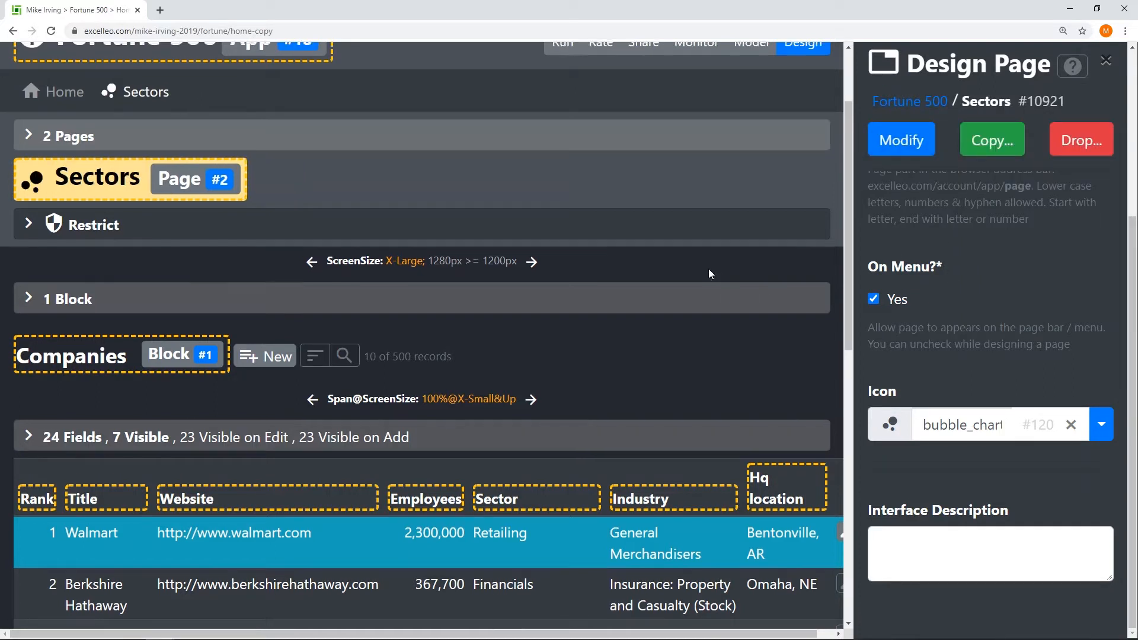
Step: Change the type of the Companies block on the Sectors page to Aggregate and save the block
scroll(709, 273, up, 2)
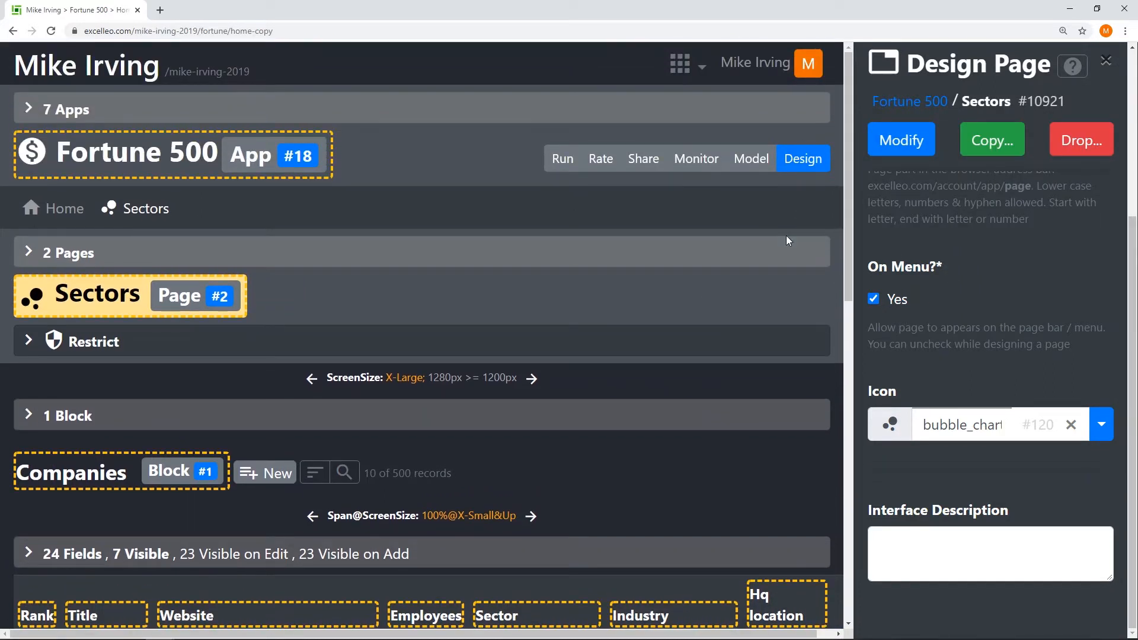
click(118, 474)
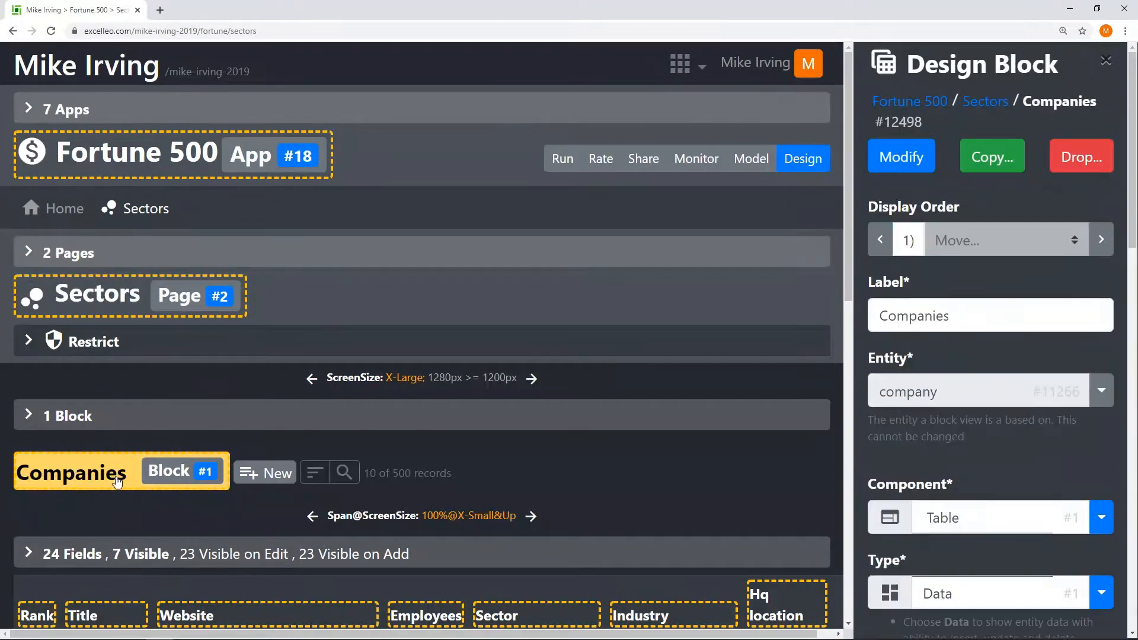
scroll(1093, 558, down, 2)
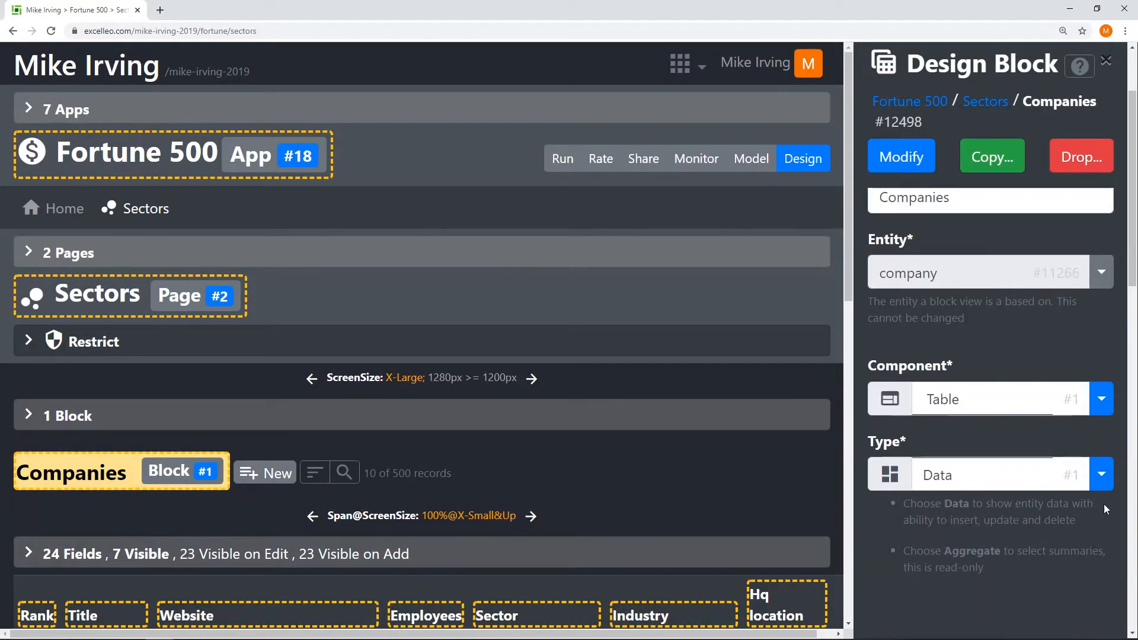
click(1101, 475)
click(977, 570)
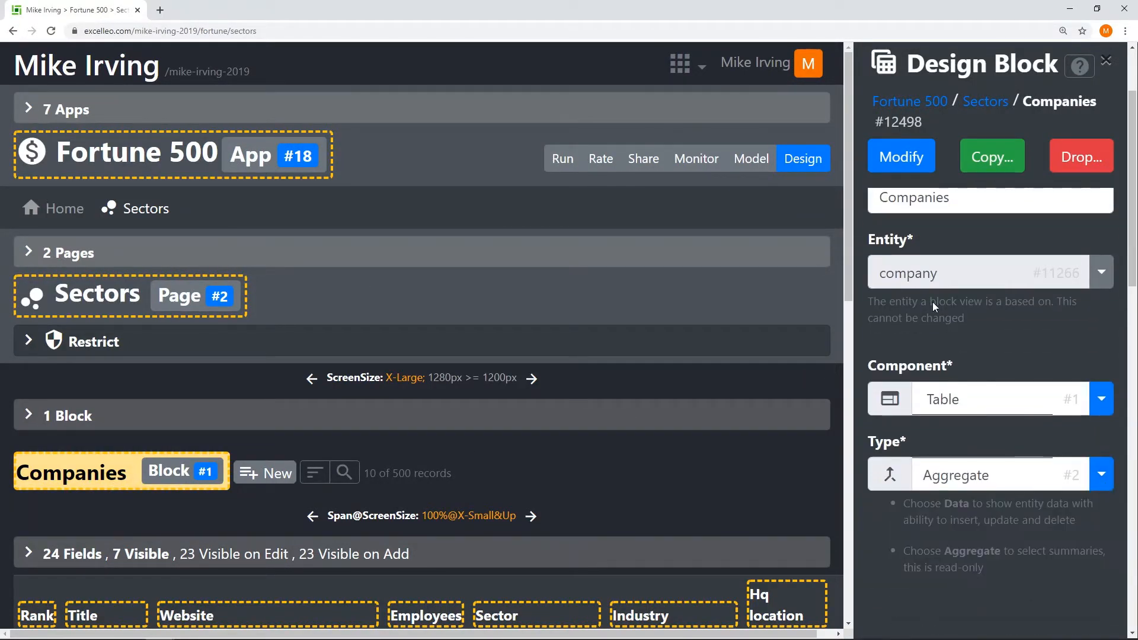
click(903, 161)
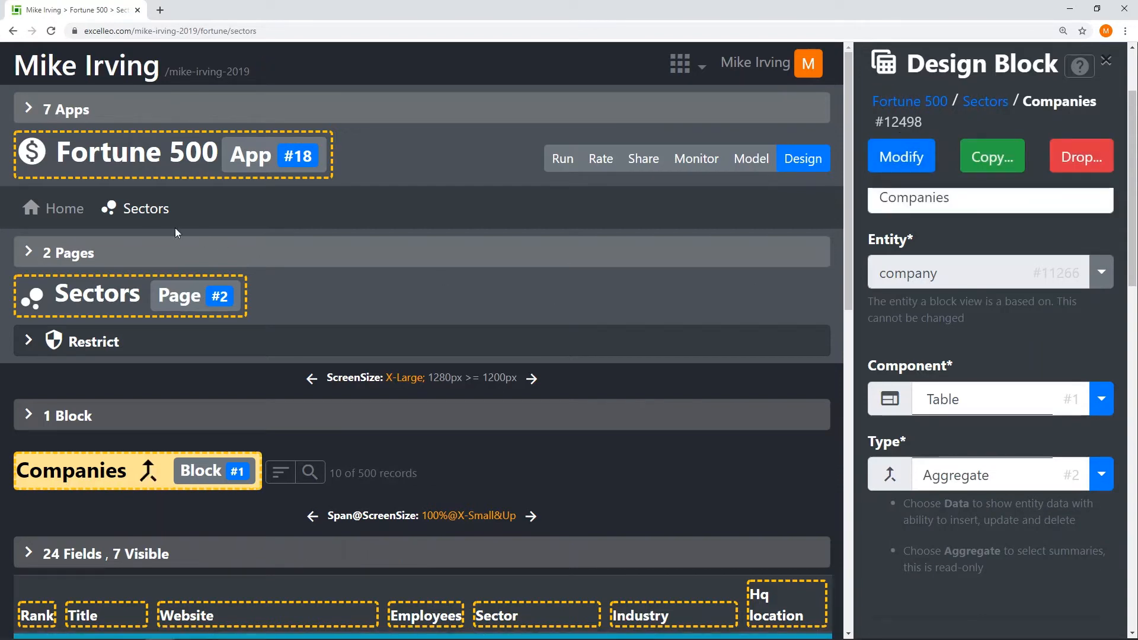
Step: Expand the field list of the Sectors page's Companies block, make the Rank field not visible, and save it
click(143, 210)
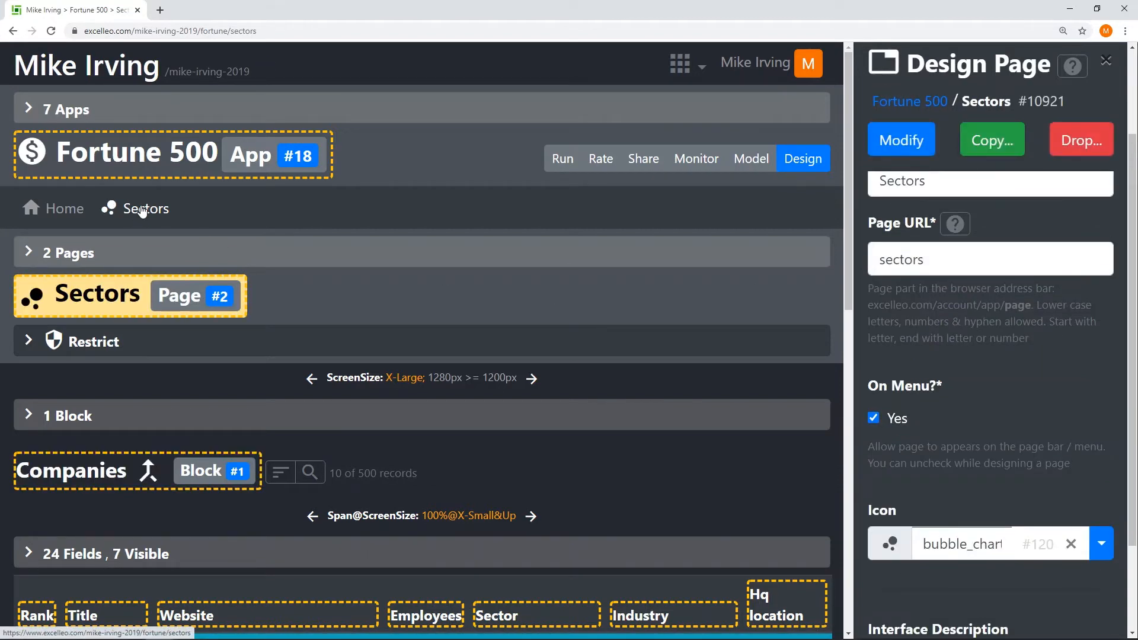
scroll(498, 353, down, 5)
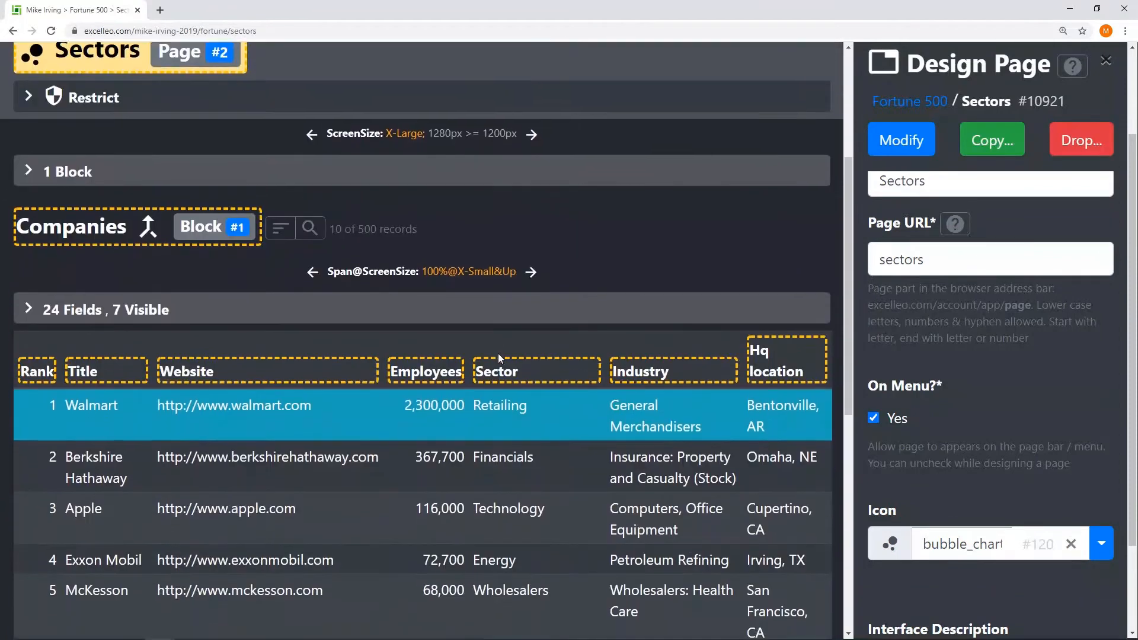
click(105, 259)
scroll(107, 258, down, 1)
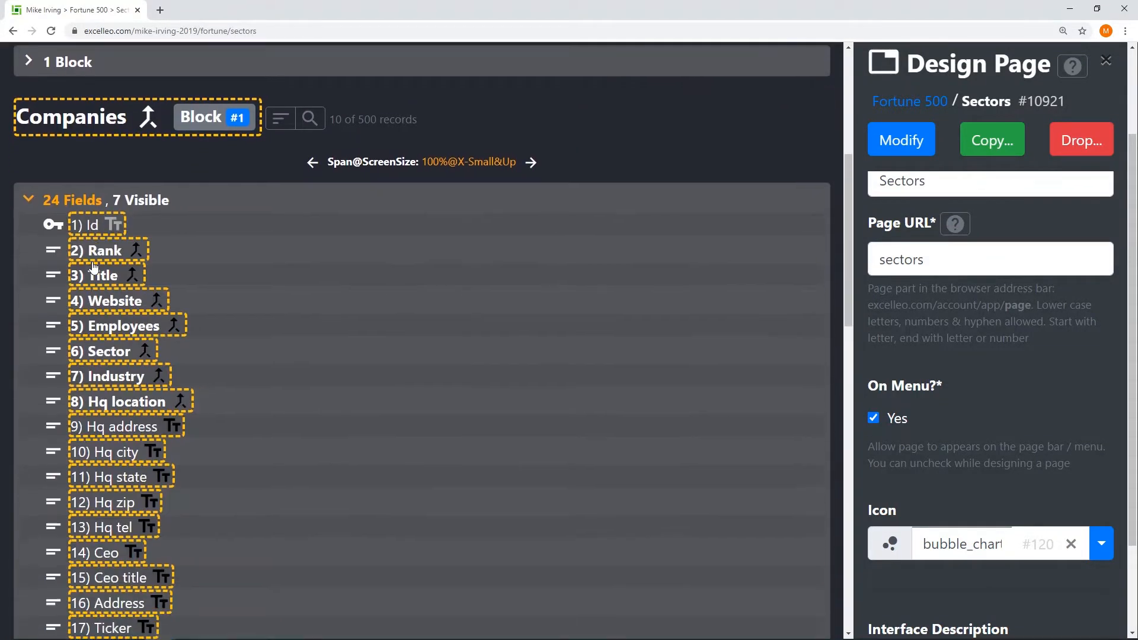
click(110, 254)
scroll(1011, 357, down, 8)
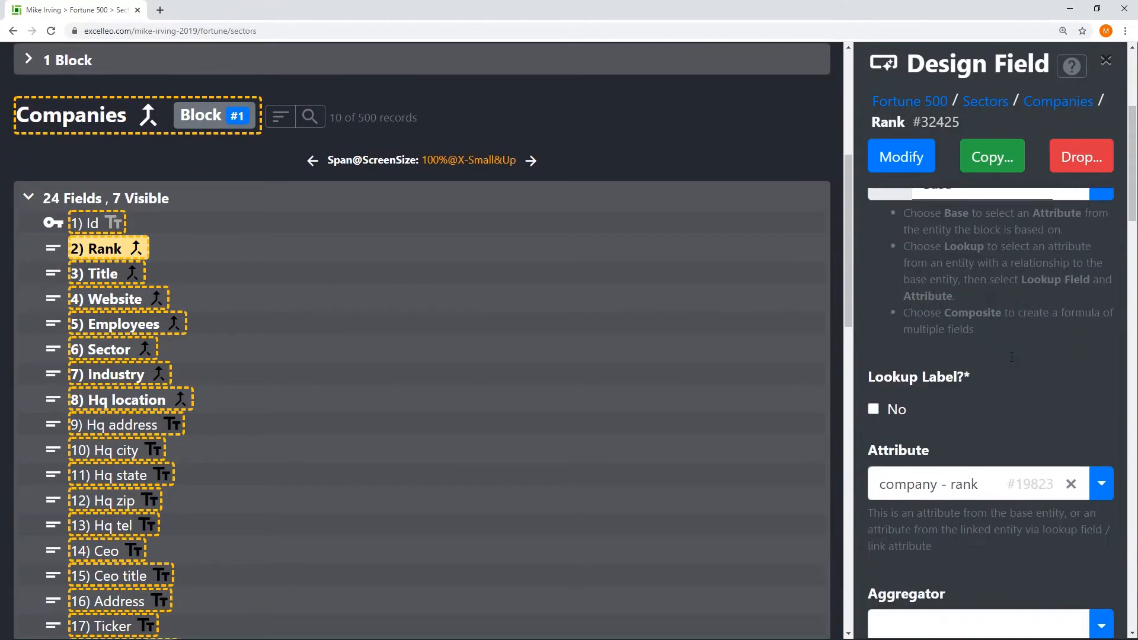
scroll(1011, 357, down, 9)
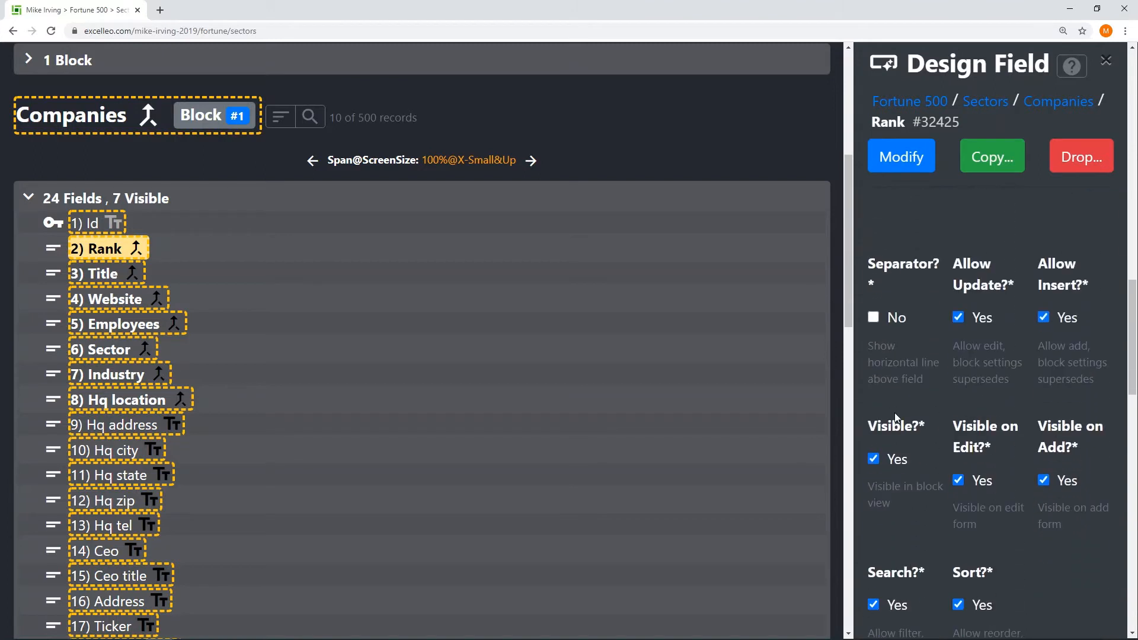
click(873, 459)
click(901, 157)
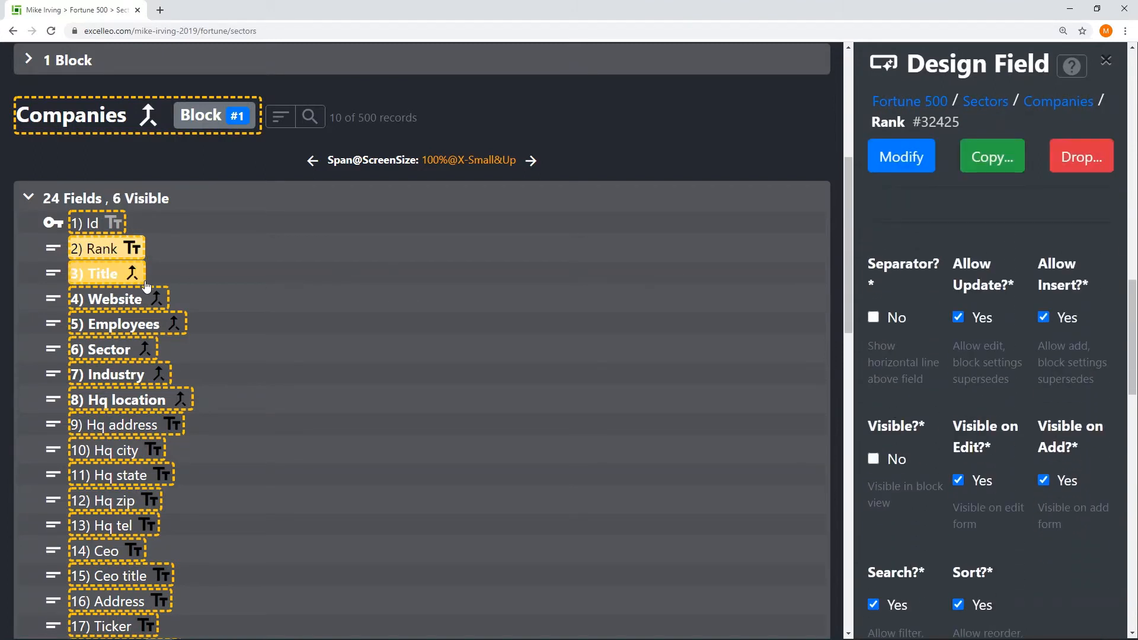
Step: Make the Title and Website fields not visible in the Companies block view, saving each field
click(119, 274)
click(873, 456)
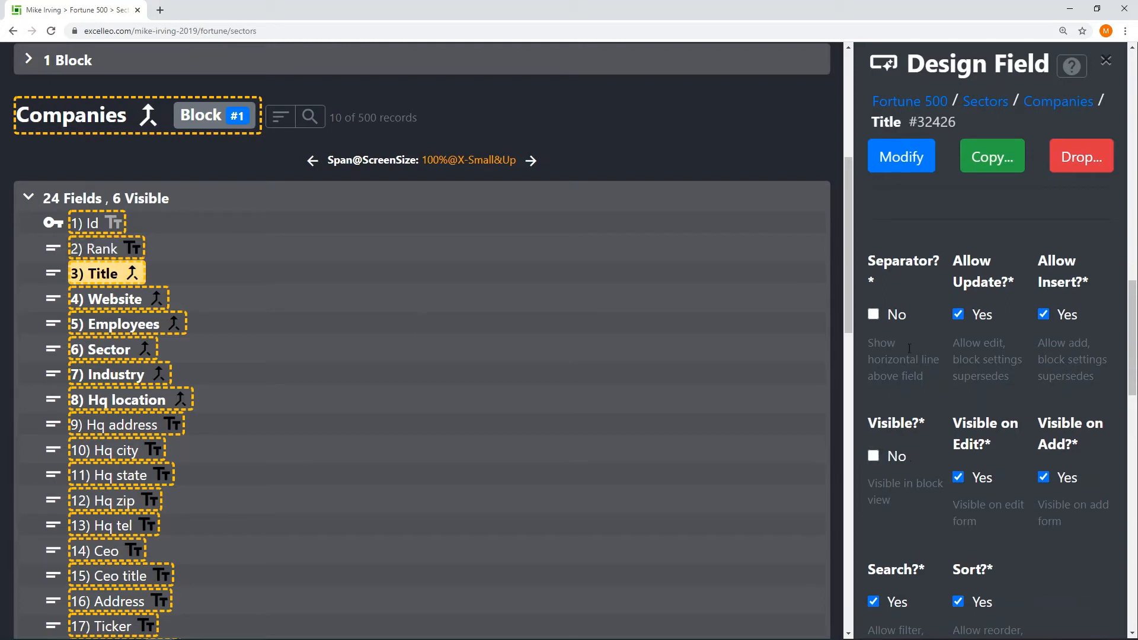
click(916, 155)
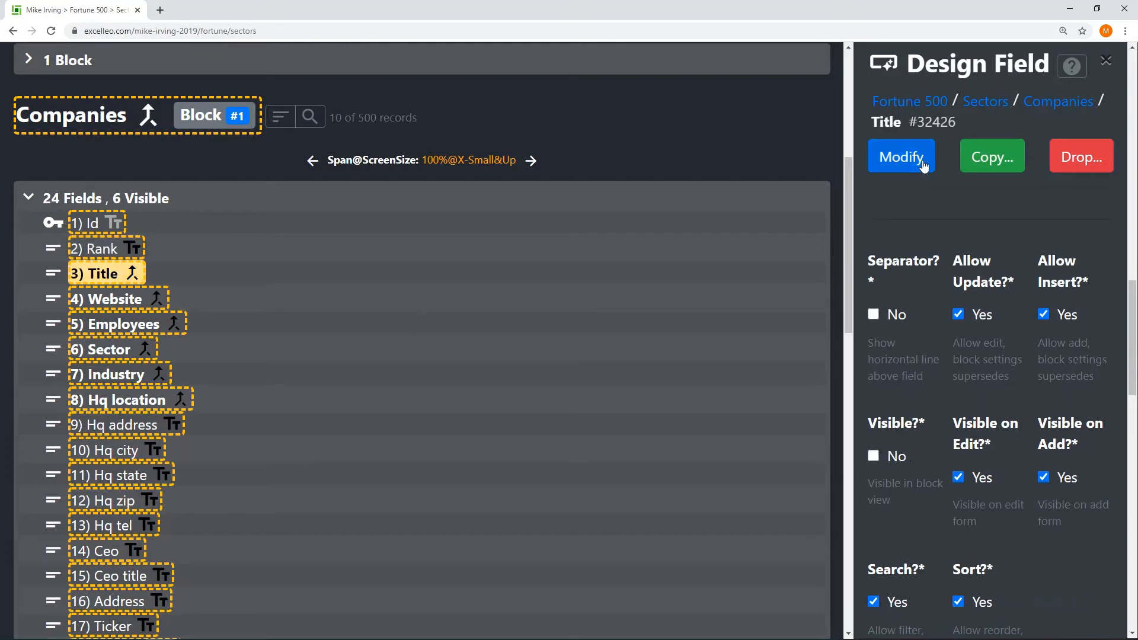
click(109, 304)
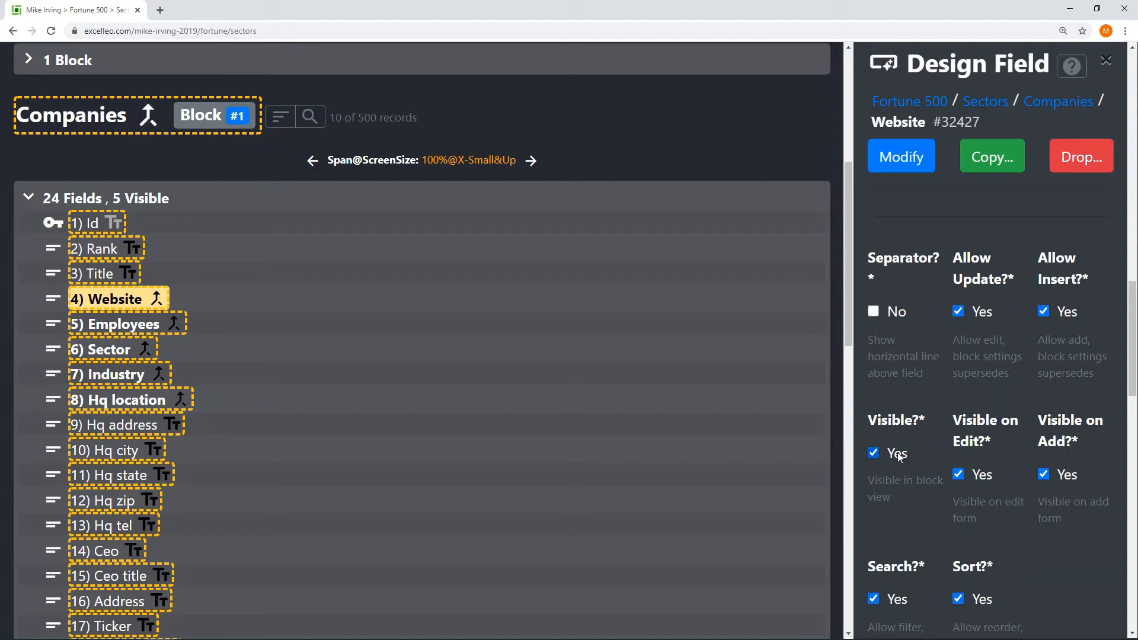
click(873, 455)
click(906, 156)
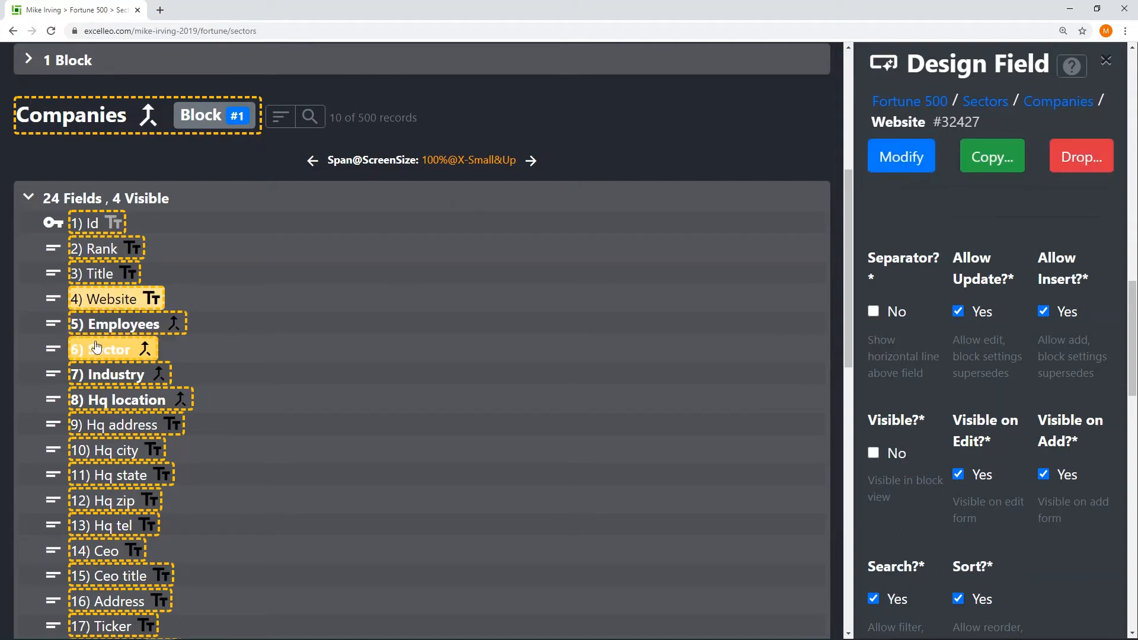
Step: Turn off block-view visibility for the Industry and Hq location fields, saving each field
click(138, 382)
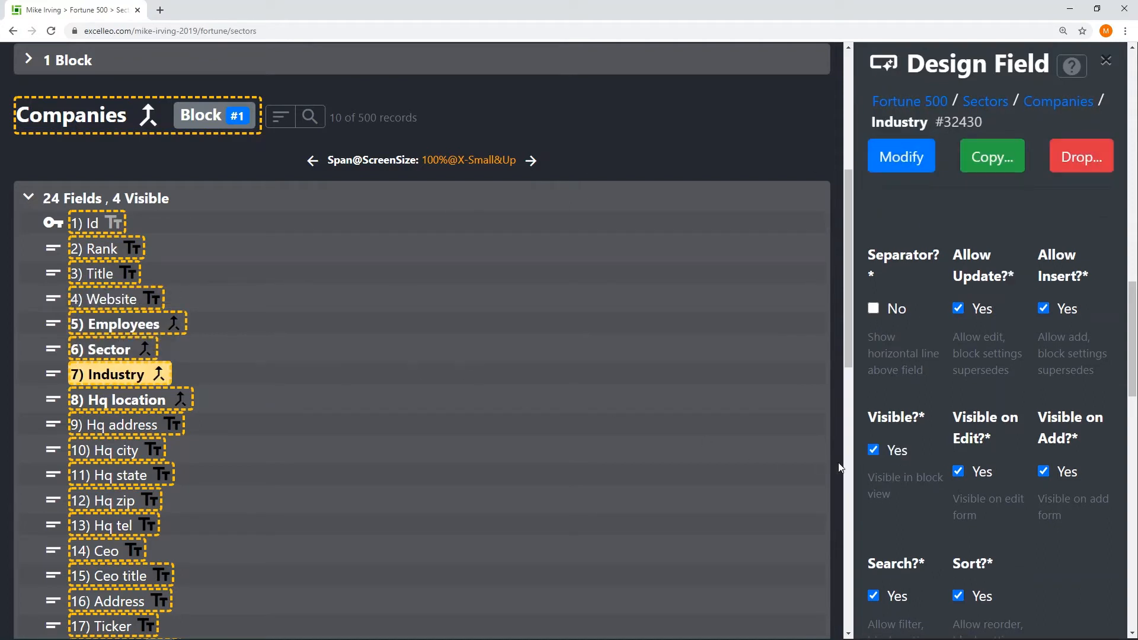
click(874, 451)
click(901, 156)
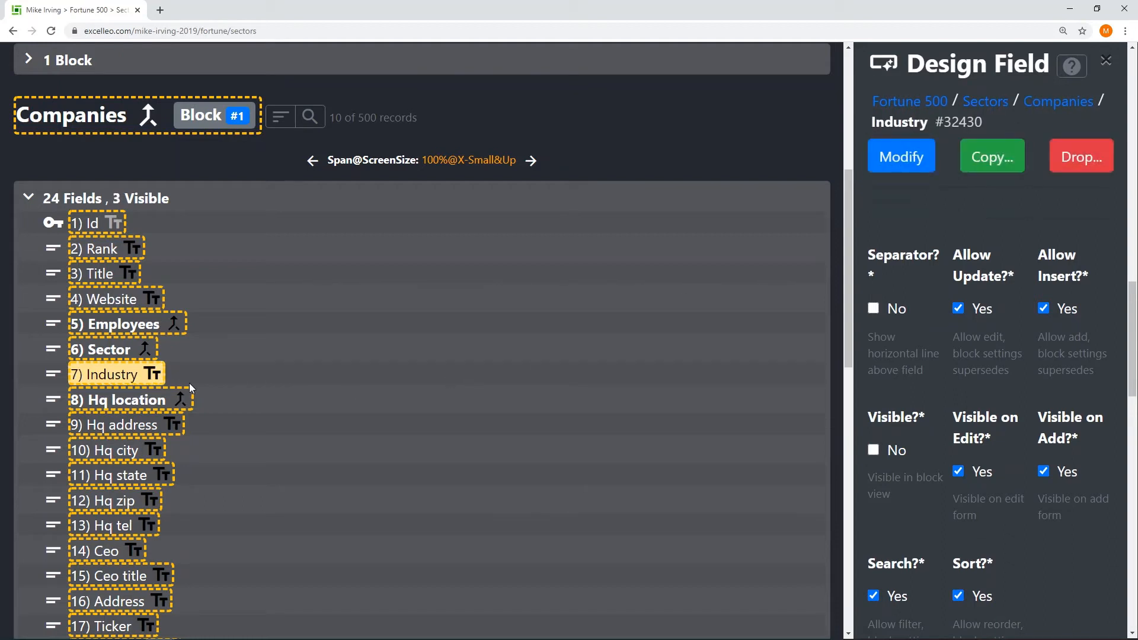
click(167, 402)
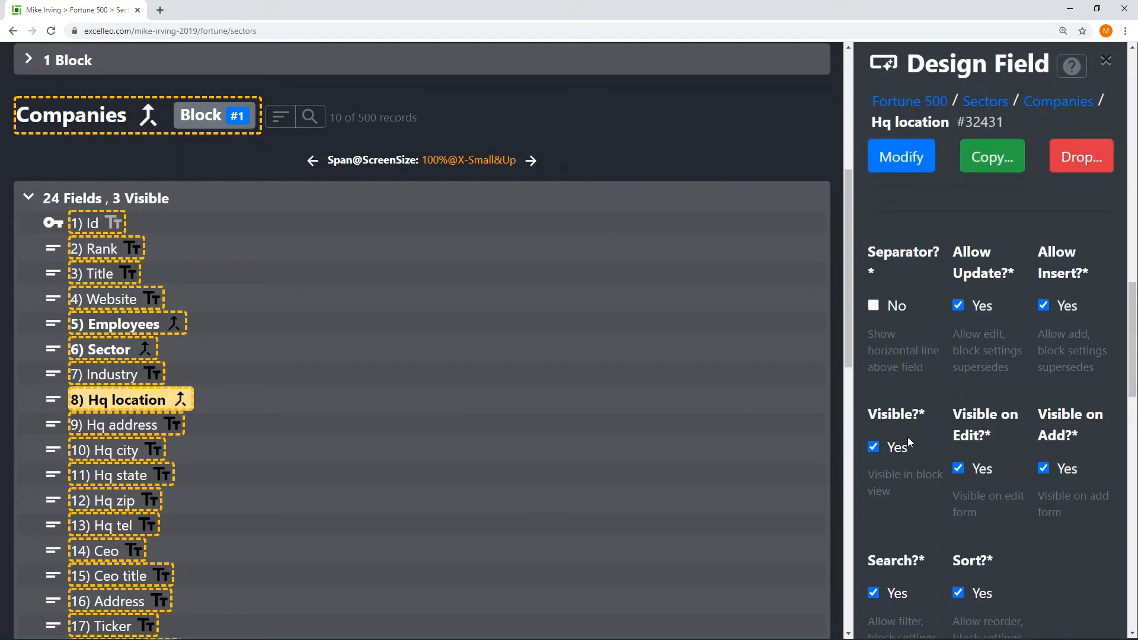
click(901, 451)
click(904, 155)
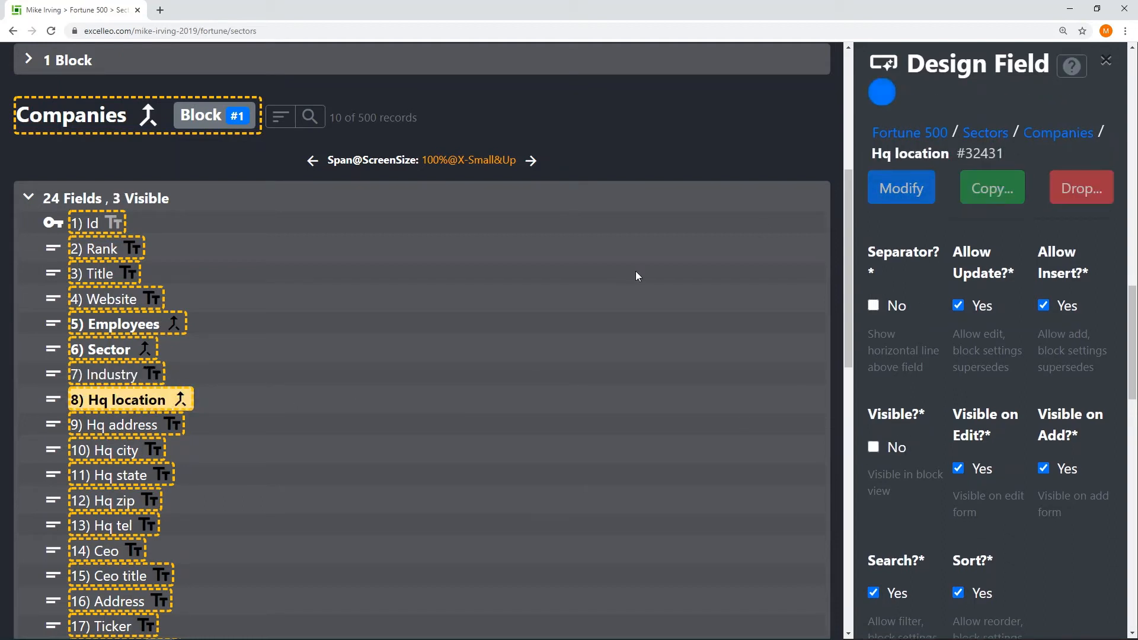
scroll(165, 431, down, 5)
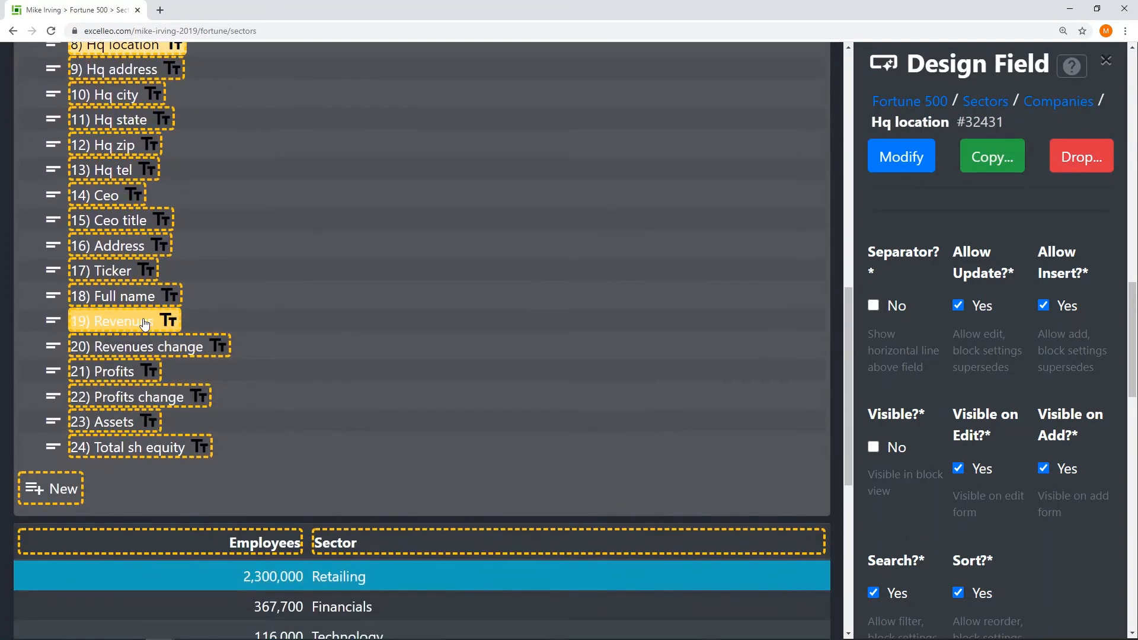
Step: Make the Revenues field visible in the Companies block view, relabel it "Revenues (M)", and save it
click(144, 323)
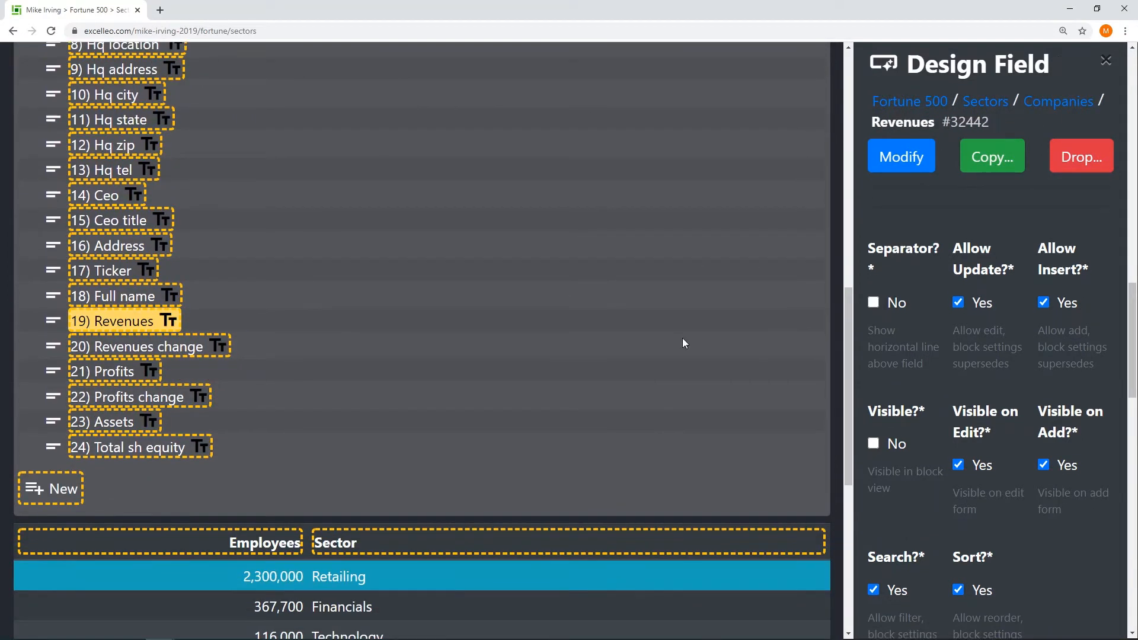
click(895, 444)
scroll(968, 360, up, 10)
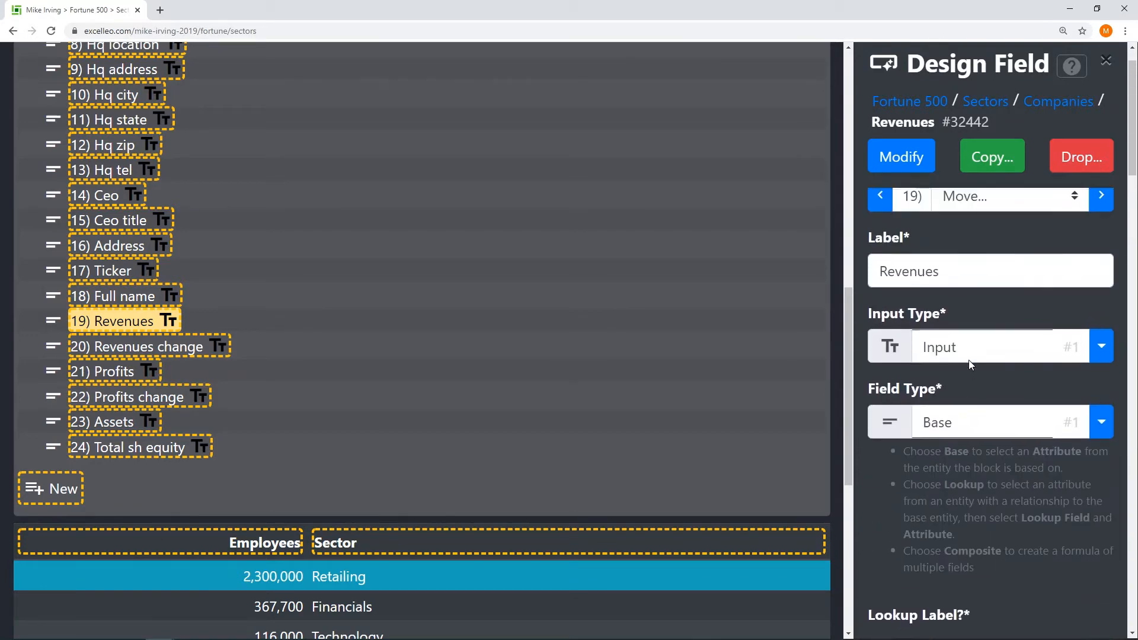
scroll(969, 361, up, 1)
click(997, 319)
text(()
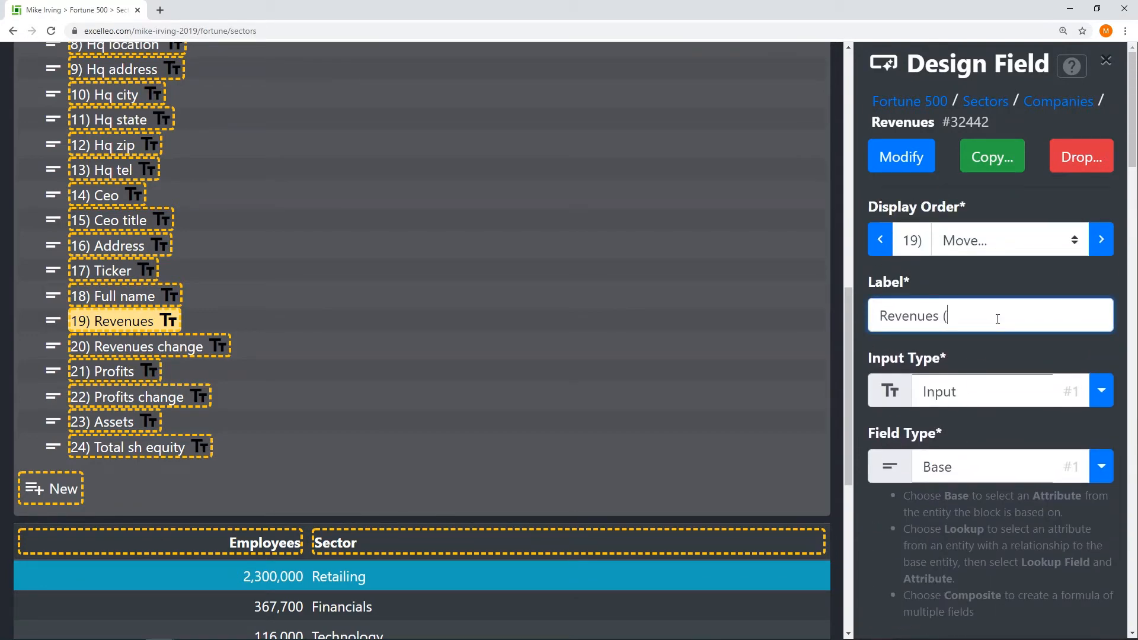
text(M)
click(901, 157)
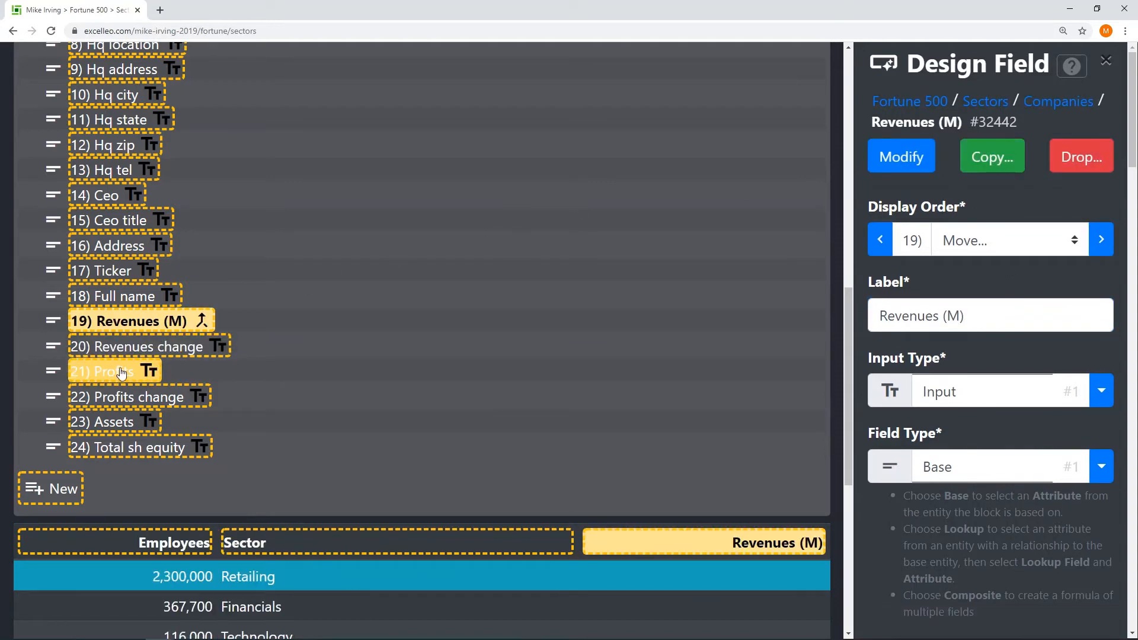
Step: Relabel the Profits field "Profits (M)", make it visible in the block view, and save it
click(122, 372)
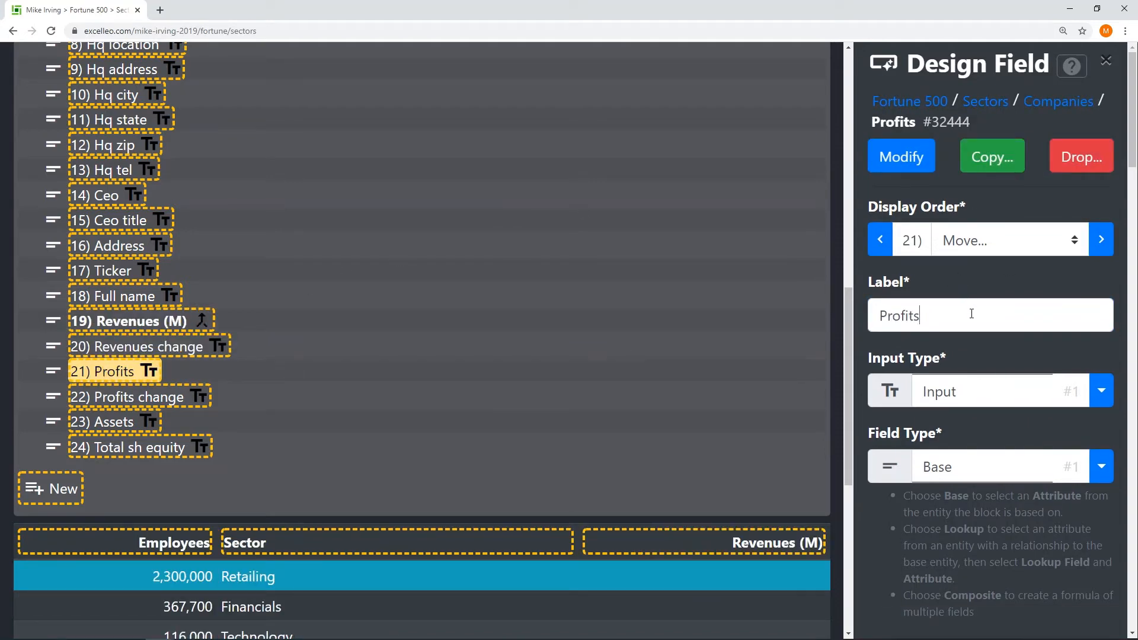
click(972, 314)
text((M)
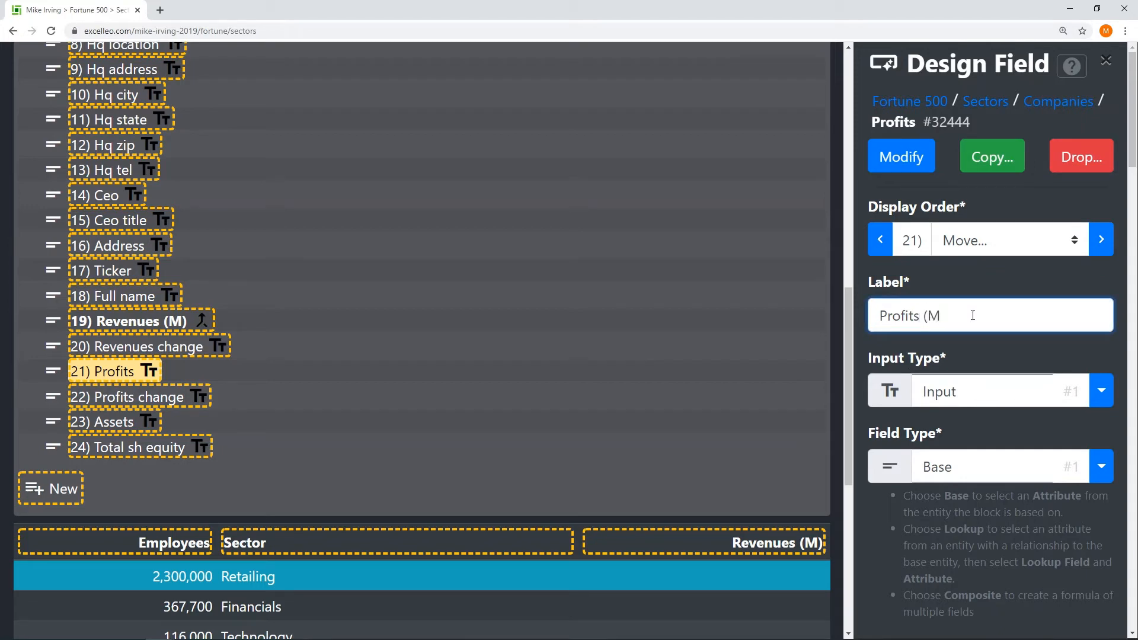
scroll(977, 316, down, 15)
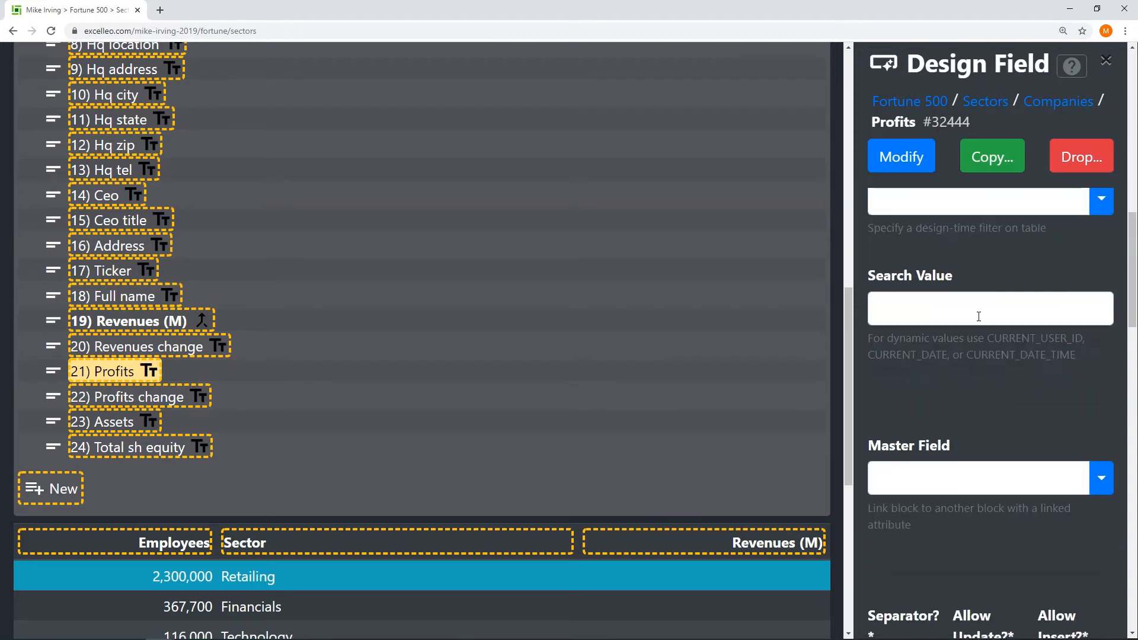
scroll(977, 320, up, 1)
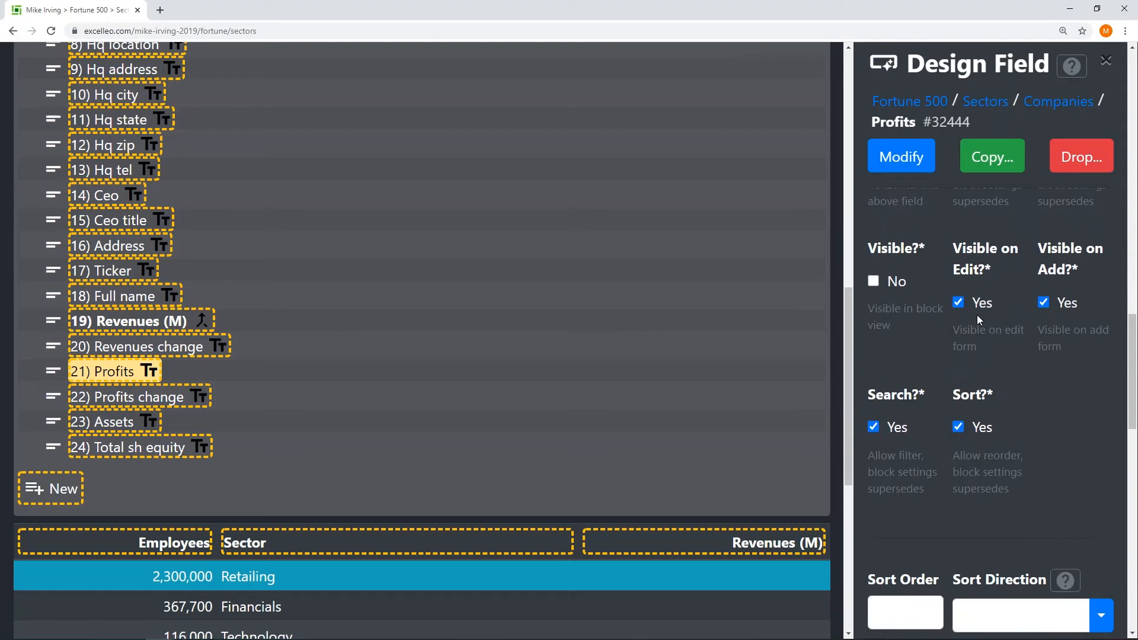
click(895, 285)
click(902, 157)
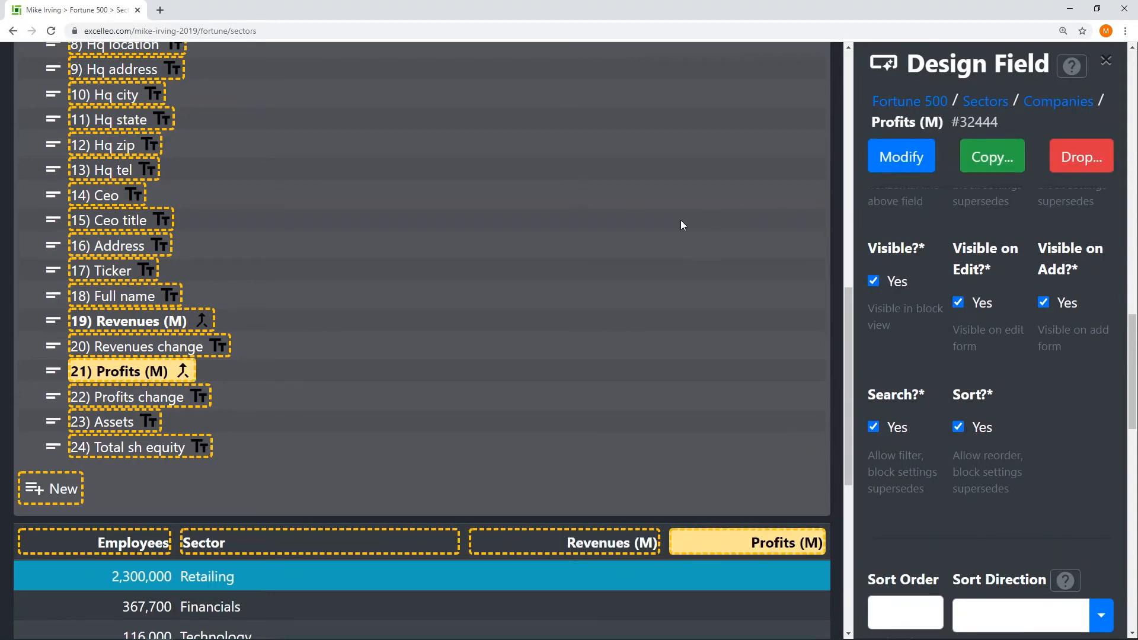
Step: Move the Sector field of the Companies block to display position 2, before Rank
scroll(680, 219, up, 12)
scroll(668, 230, down, 6)
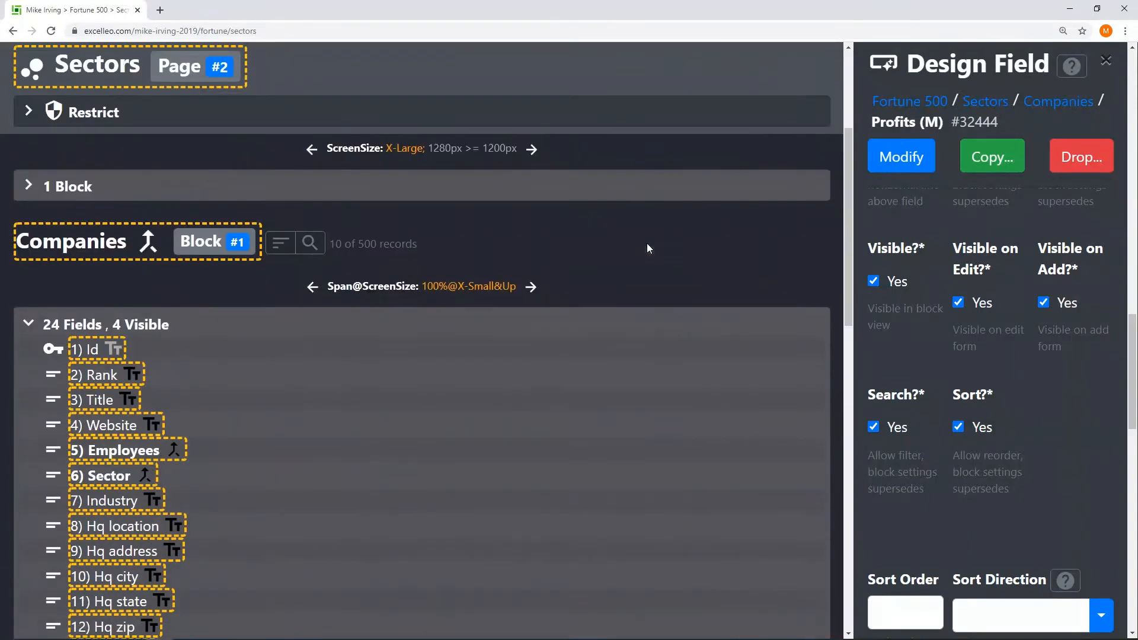
click(122, 358)
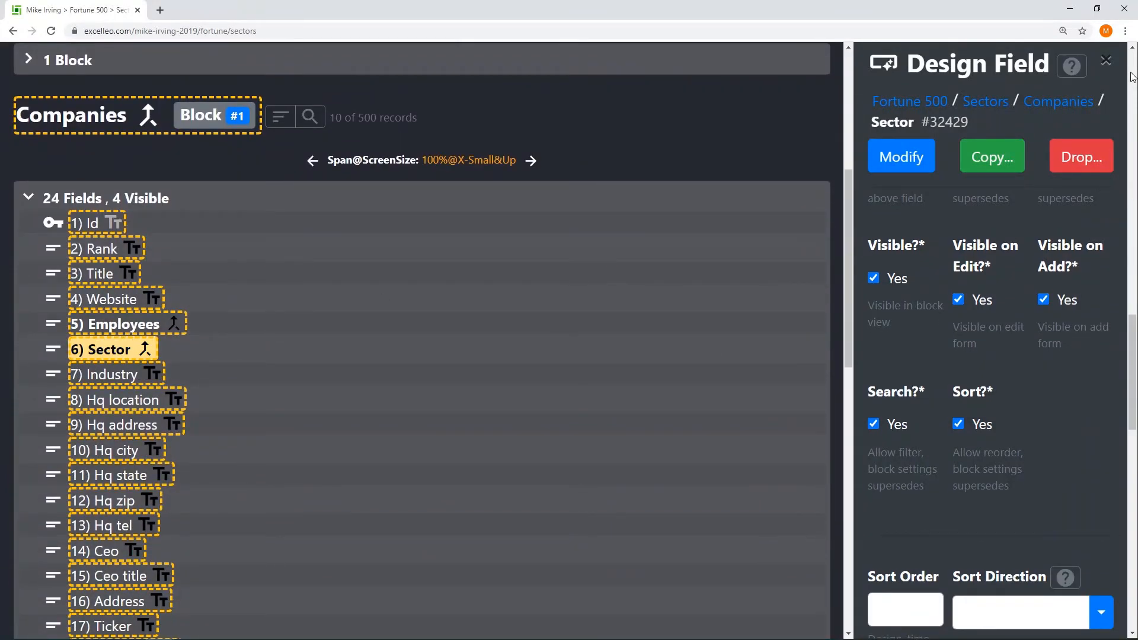
scroll(1132, 77, up, 5)
click(1009, 245)
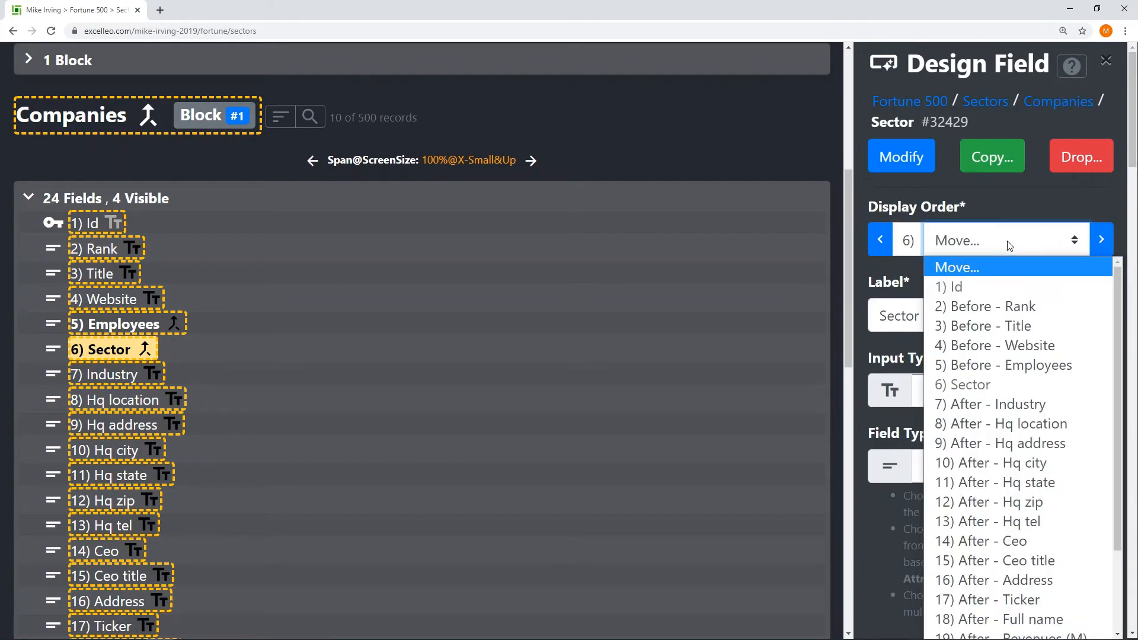
click(994, 307)
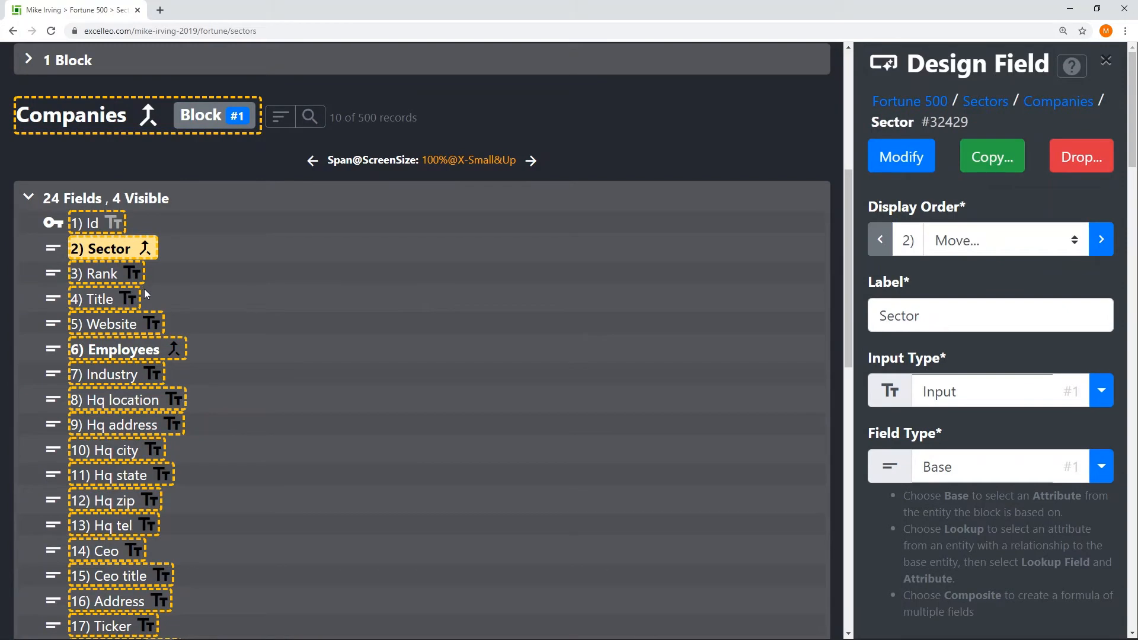
Step: Move the Revenues (M) field to display position 3, before Rank
scroll(148, 356, down, 5)
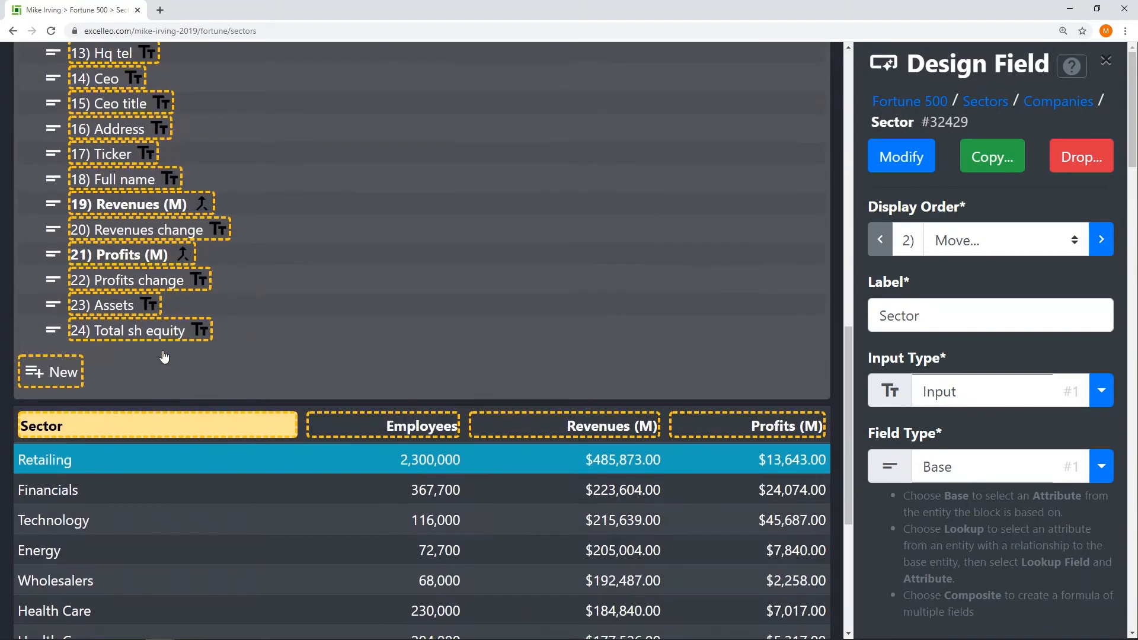
click(166, 211)
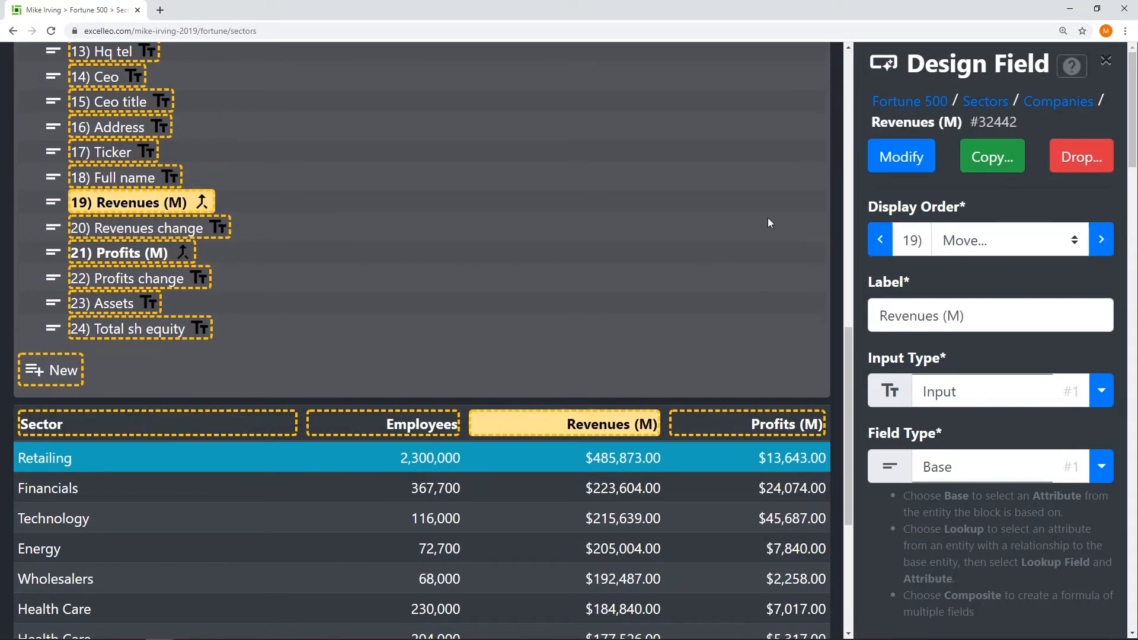
click(985, 243)
click(1000, 330)
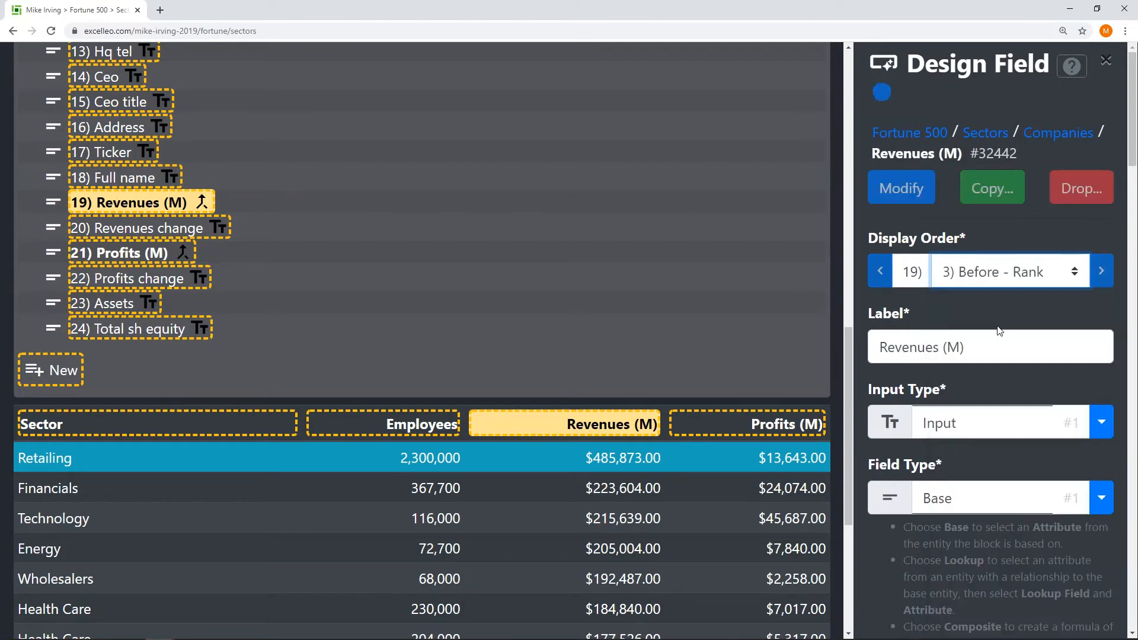
Step: Move the Profits (M) field to display position 4 and the Employees field to position 5, both before Rank
click(118, 260)
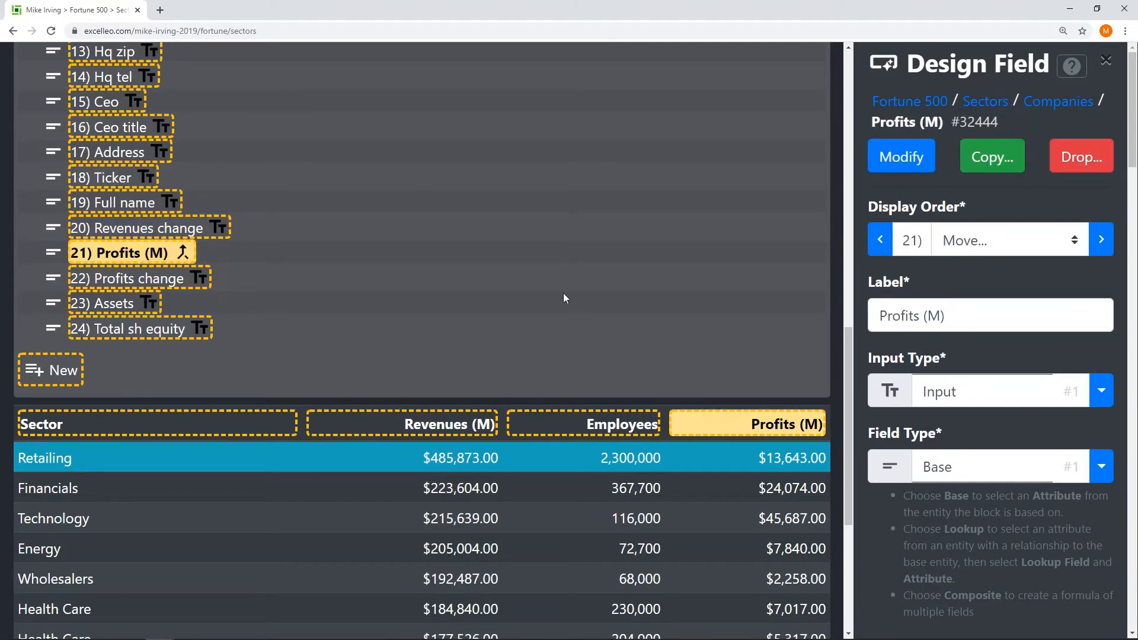
click(1051, 246)
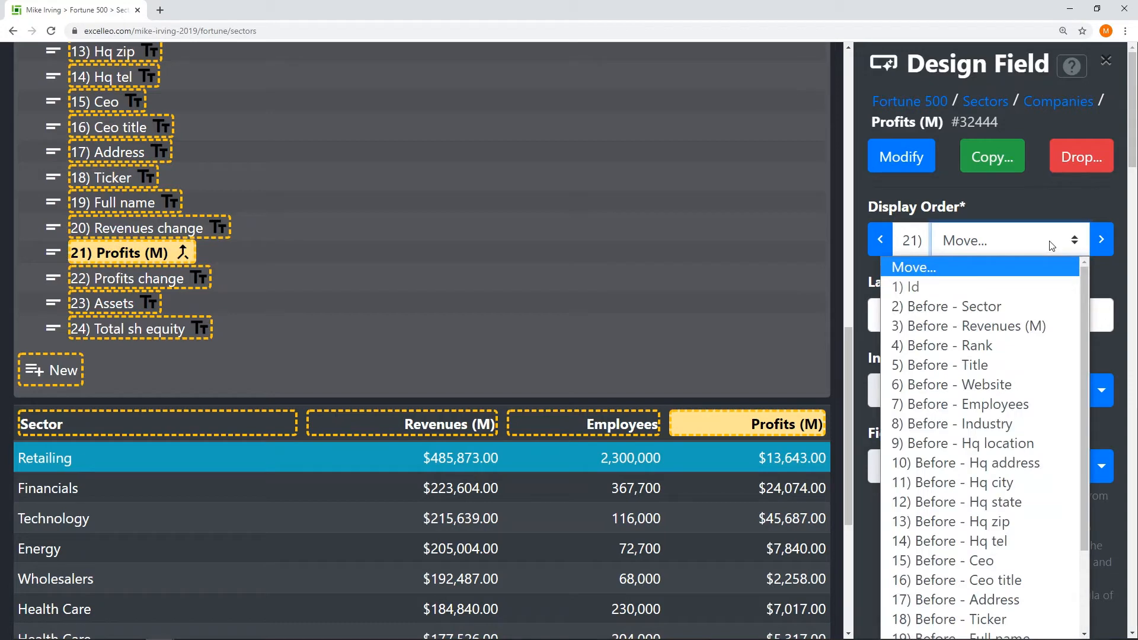
click(1018, 351)
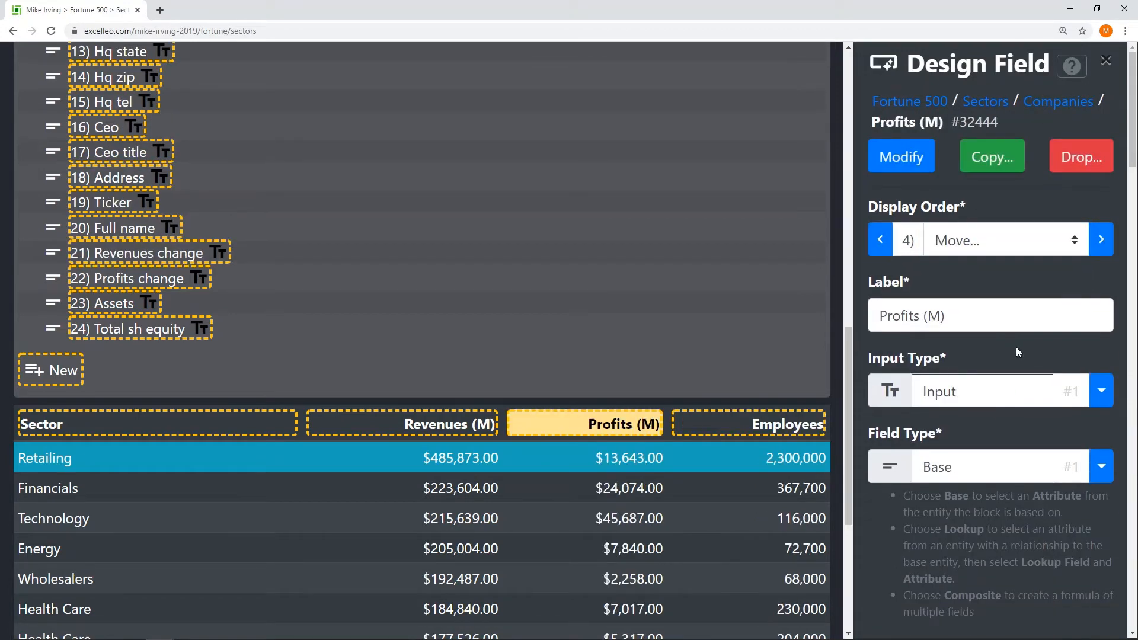
click(764, 425)
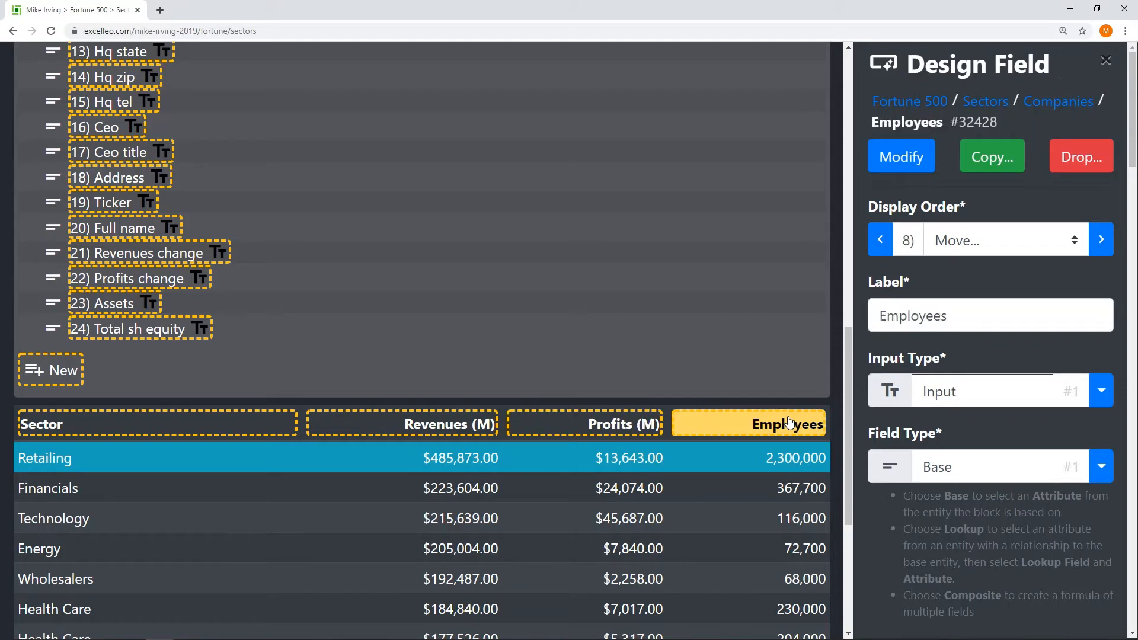
click(1042, 240)
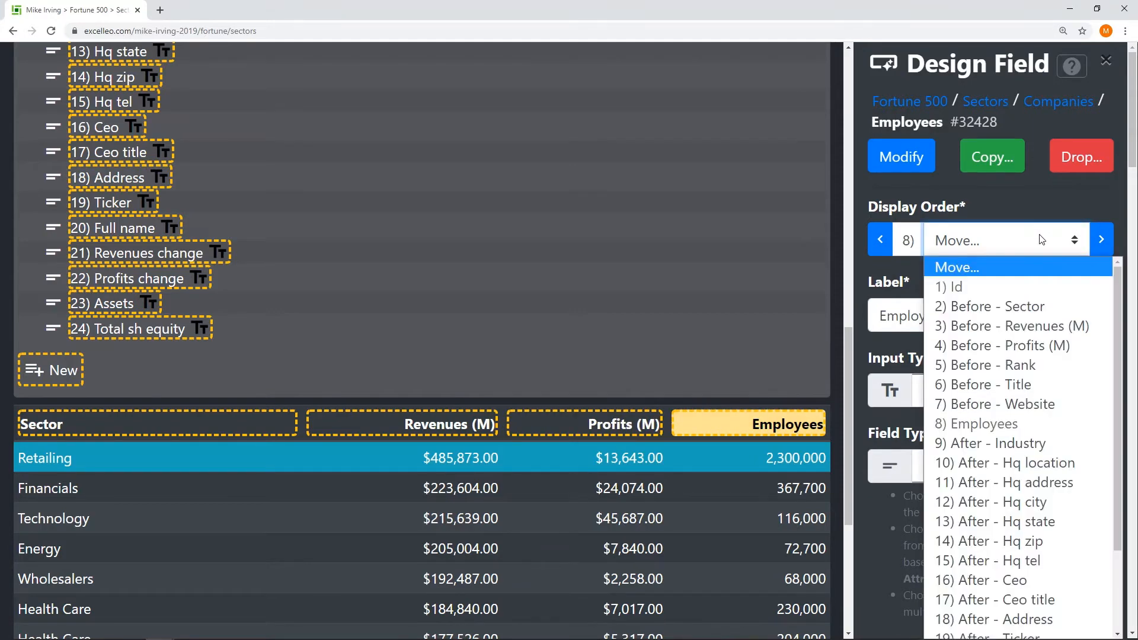
click(1032, 364)
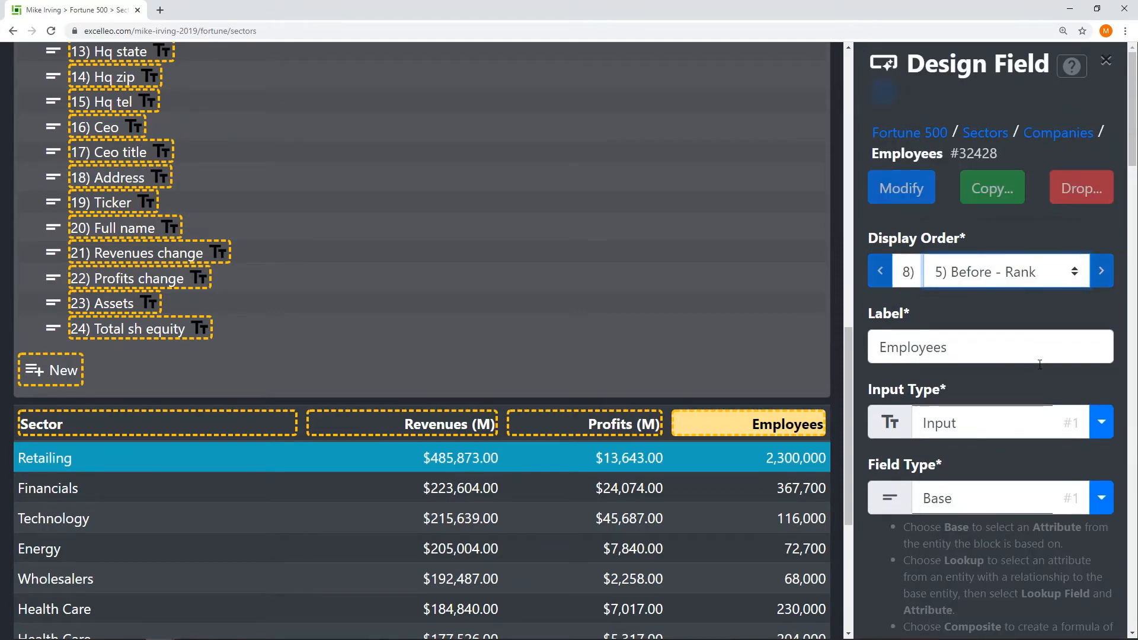
Step: Duplicate the Sector field within the Companies block and move the copy to display position 5, before Employees
scroll(664, 226, up, 6)
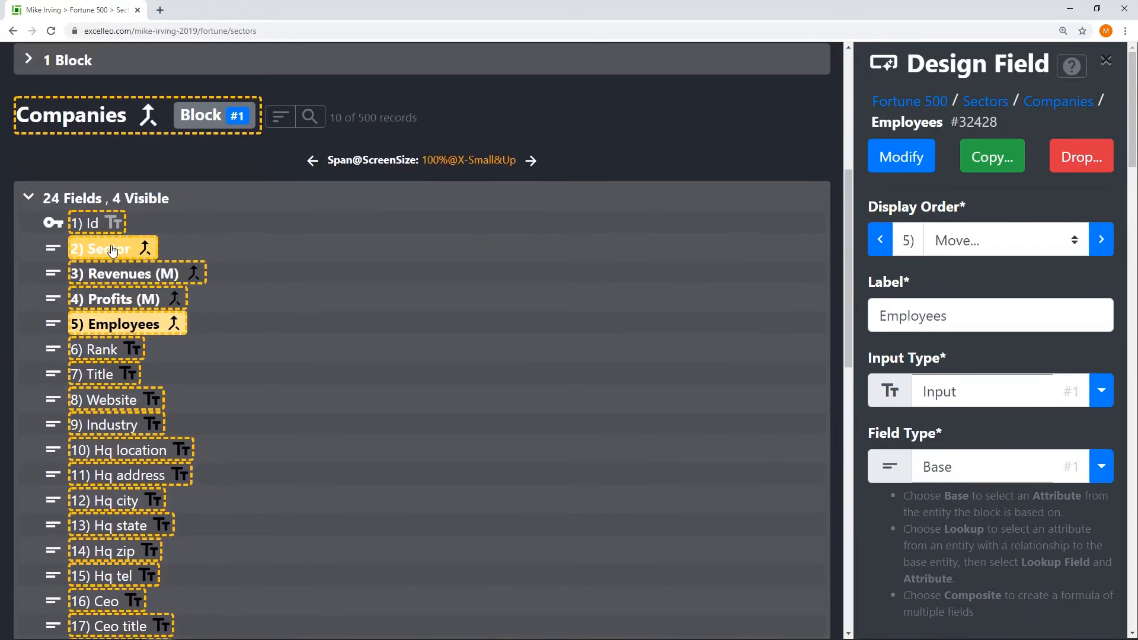
click(113, 249)
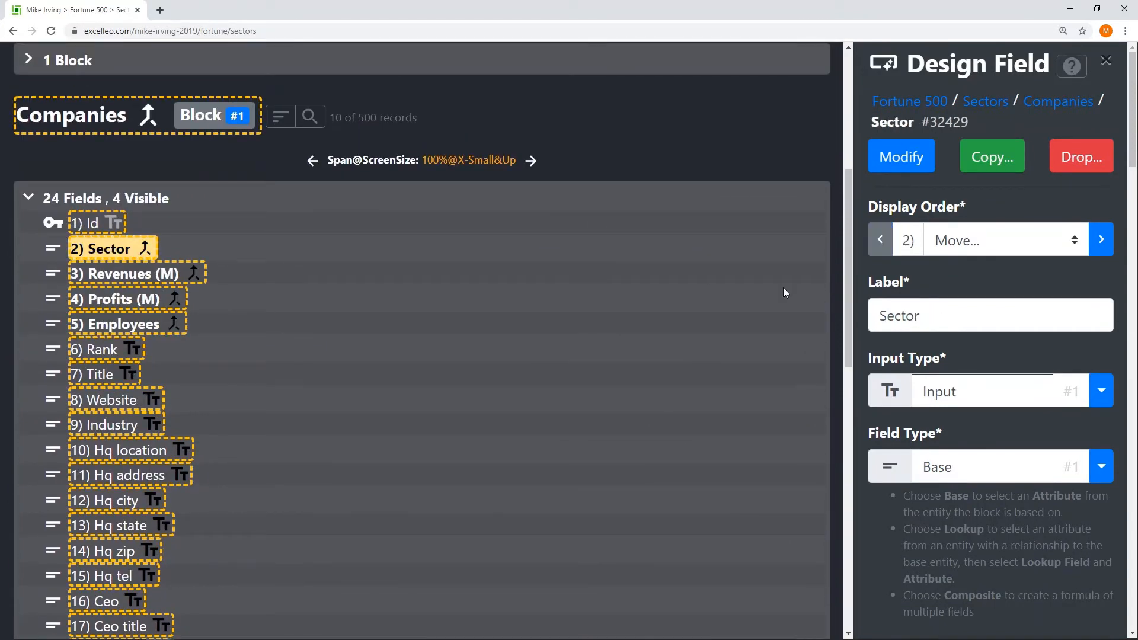
click(1001, 159)
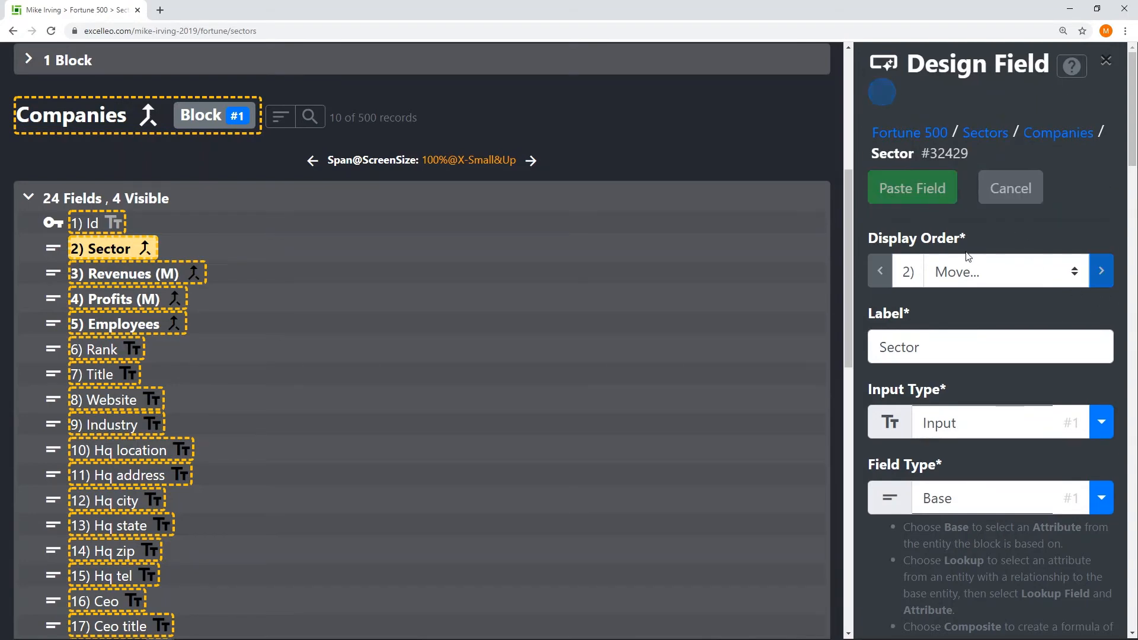
scroll(525, 407, down, 6)
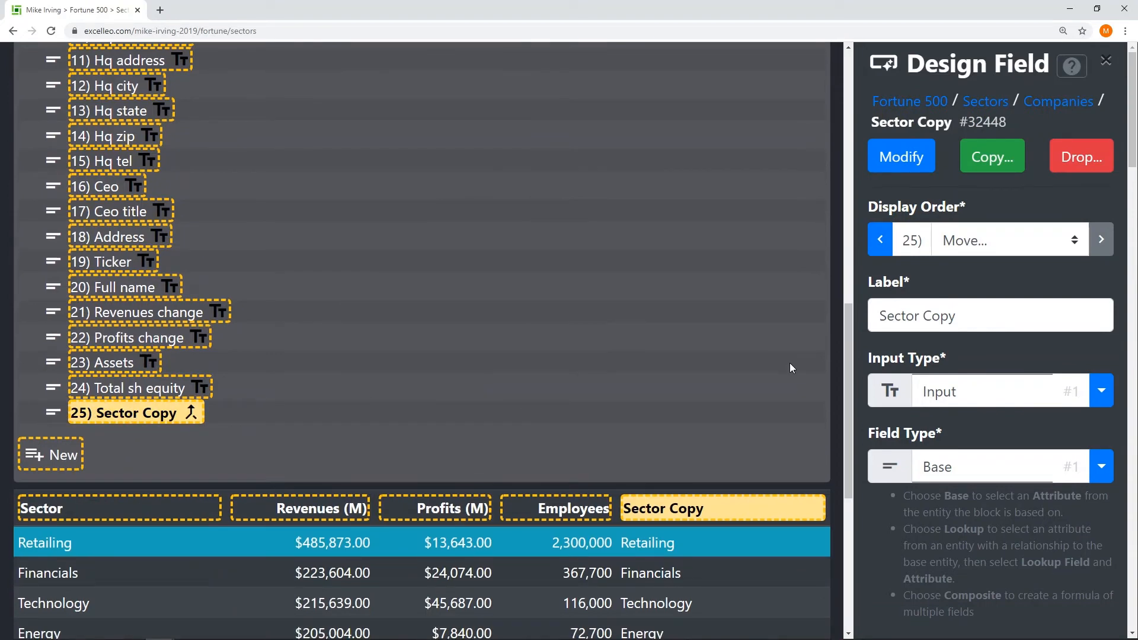
click(1054, 243)
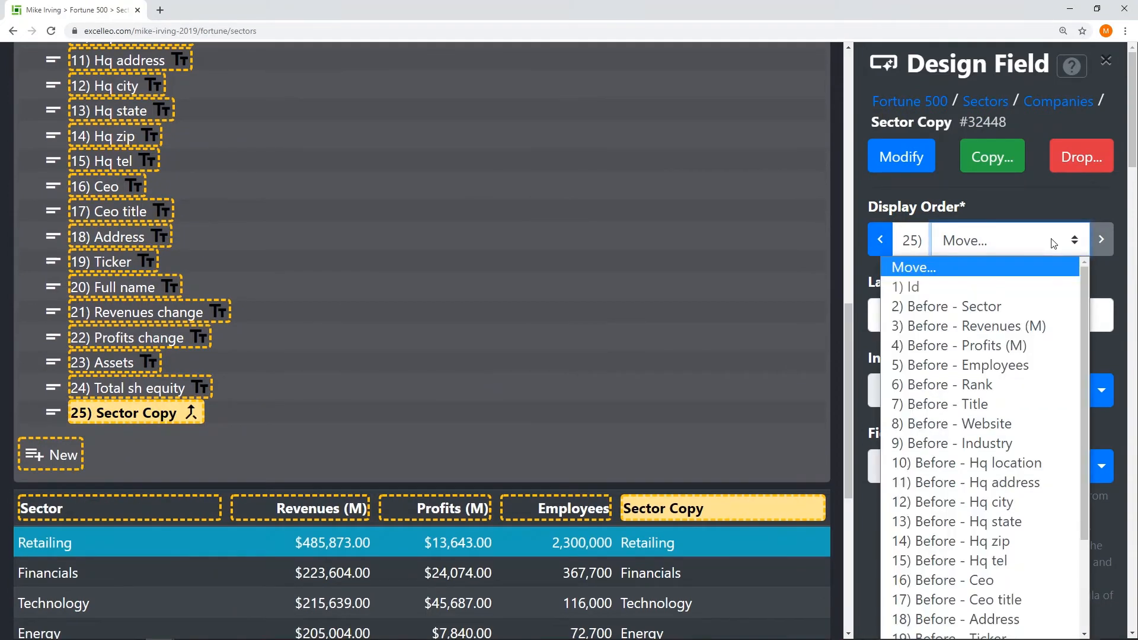
click(986, 365)
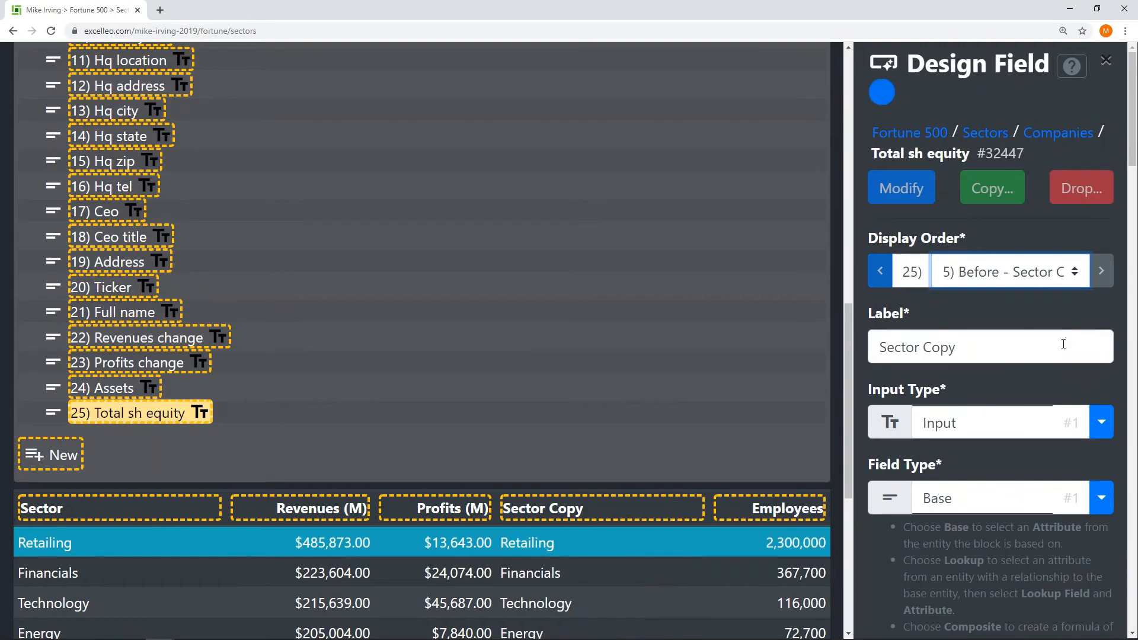
Step: Relabel the copied Sector field at position 5 as "Sector" and save it
scroll(536, 340, up, 6)
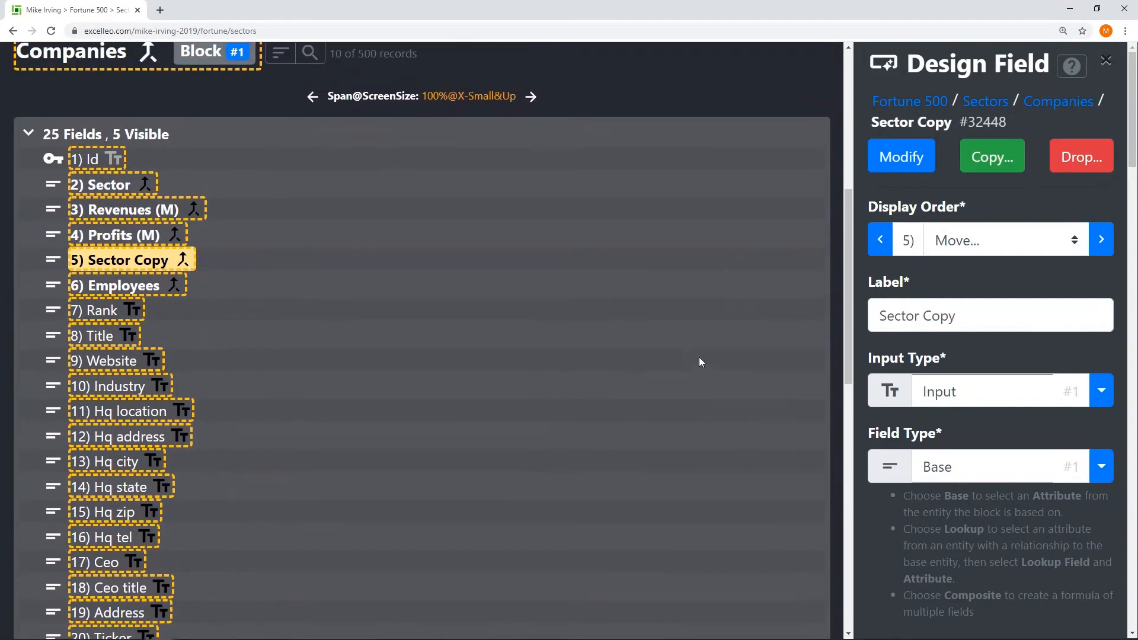
double_click(992, 315)
key(BackSpace)
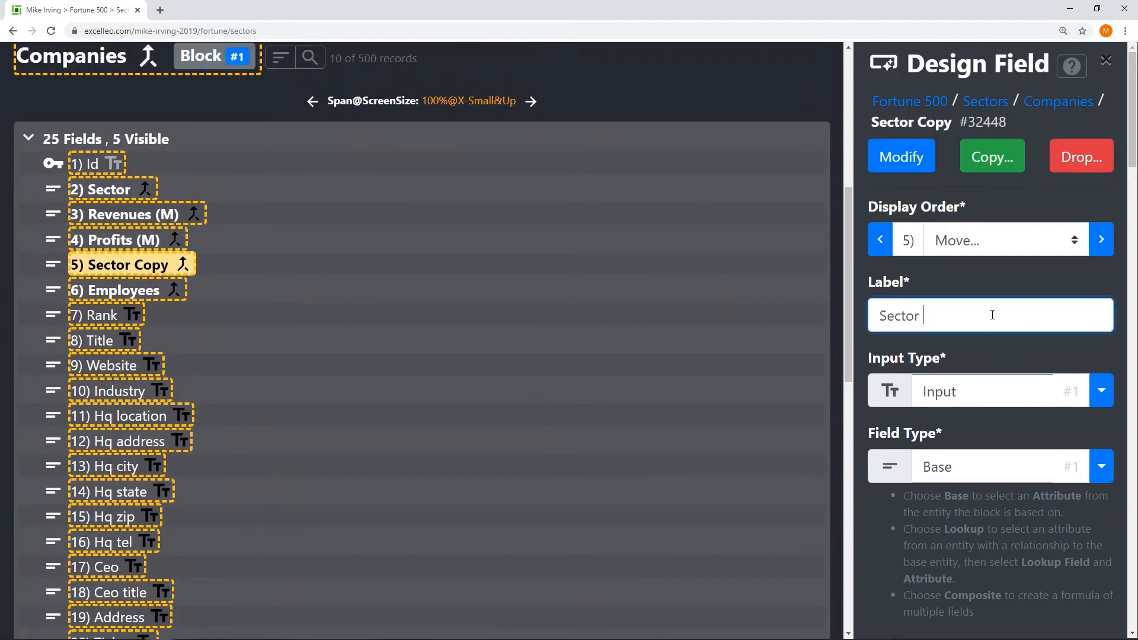
click(901, 164)
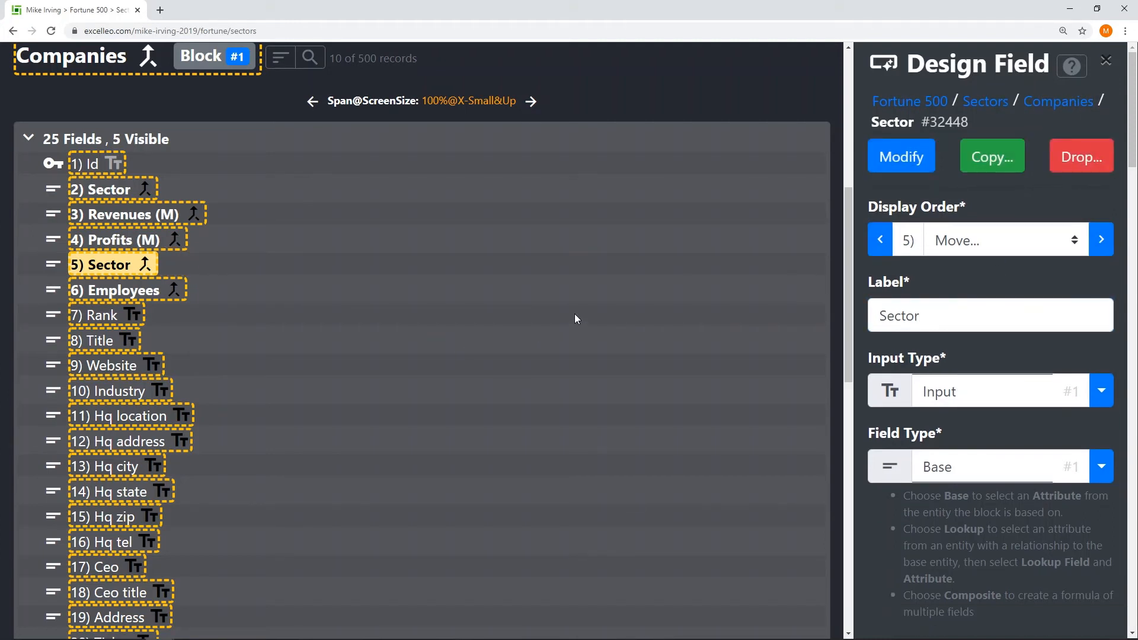
Step: Set the aggregator of the Revenues (M) field in the Companies block to Sum and save it
click(154, 220)
click(59, 143)
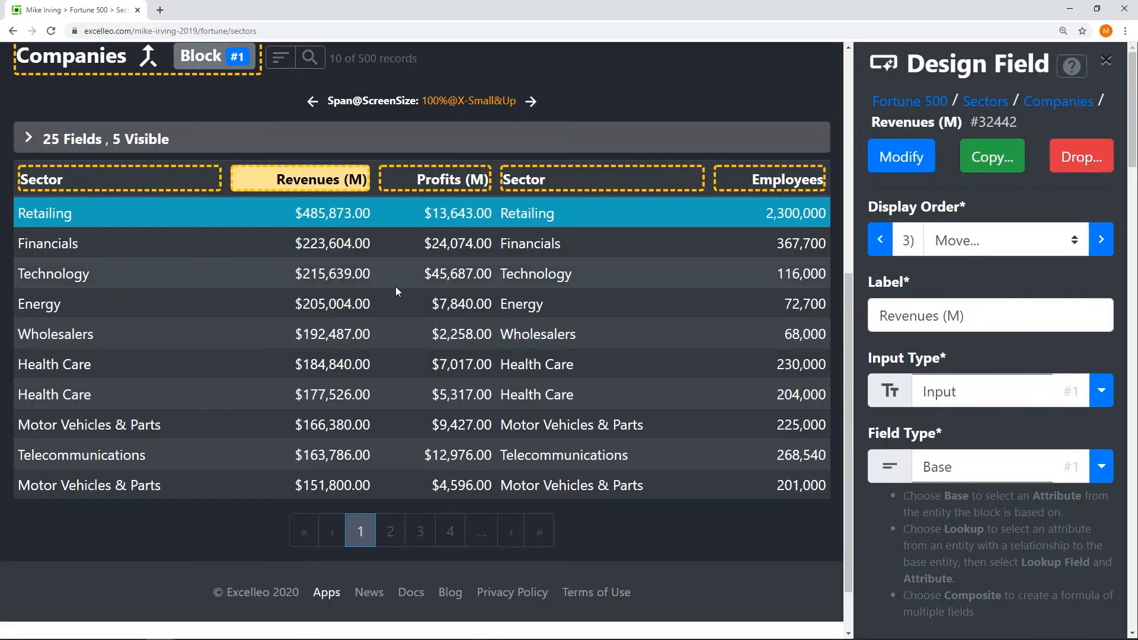
scroll(565, 301, up, 3)
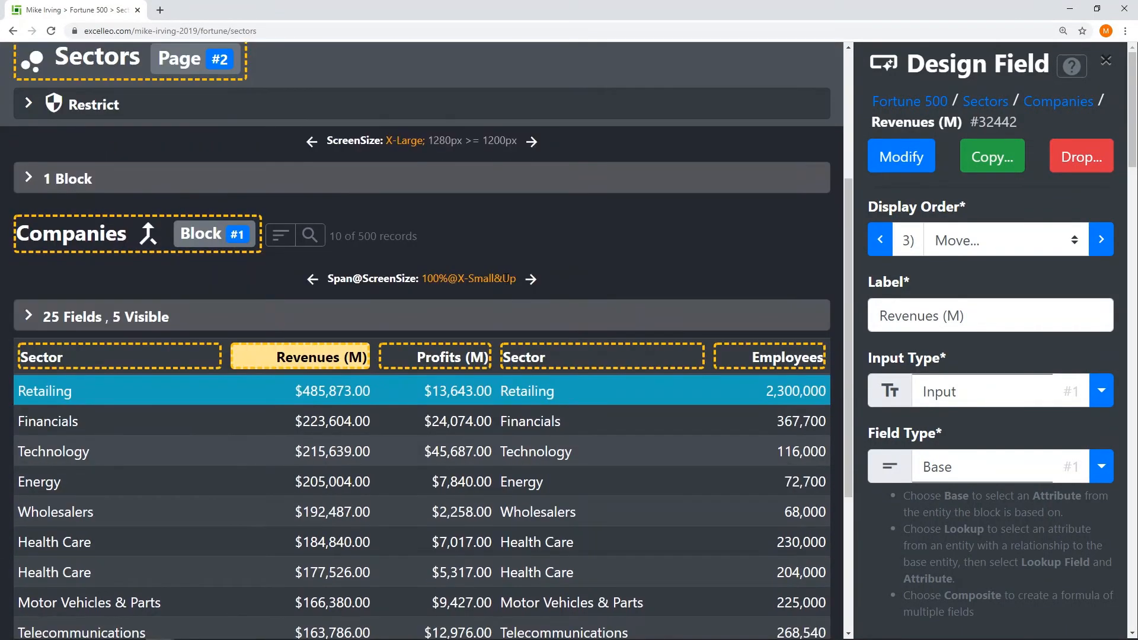
scroll(565, 301, down, 3)
scroll(565, 301, up, 1)
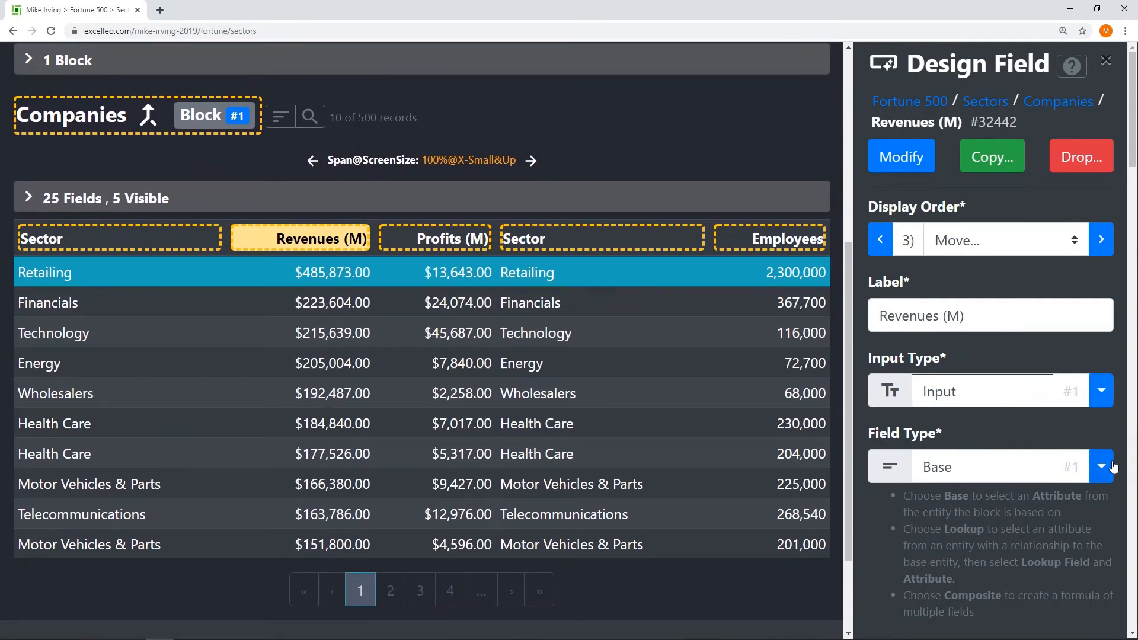
scroll(1113, 467, down, 8)
click(1107, 432)
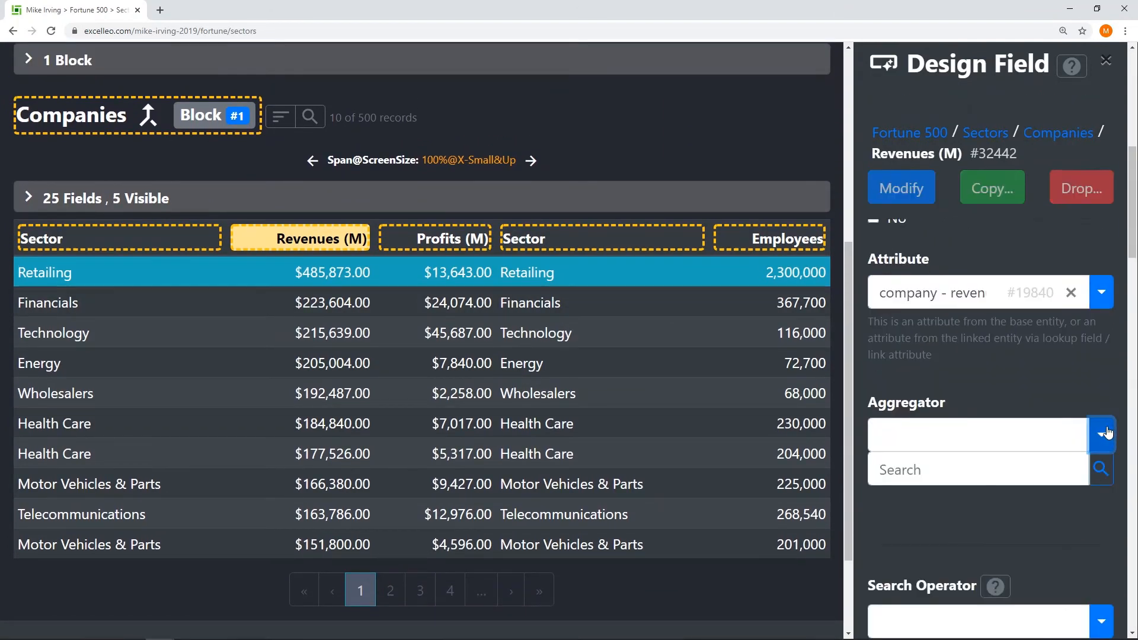
click(905, 507)
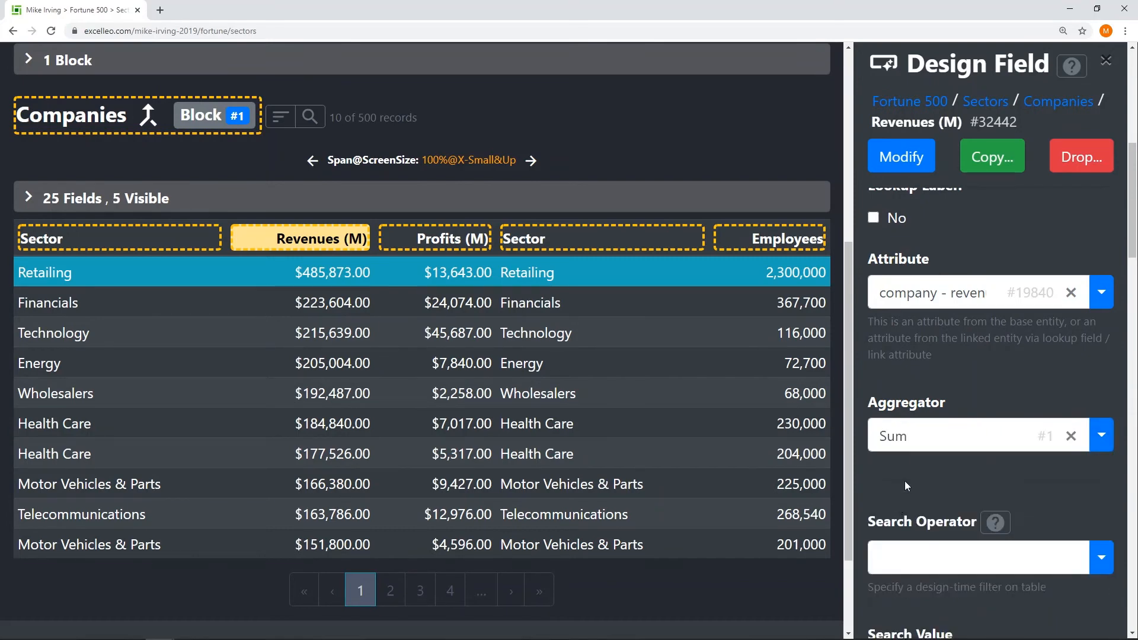
click(894, 167)
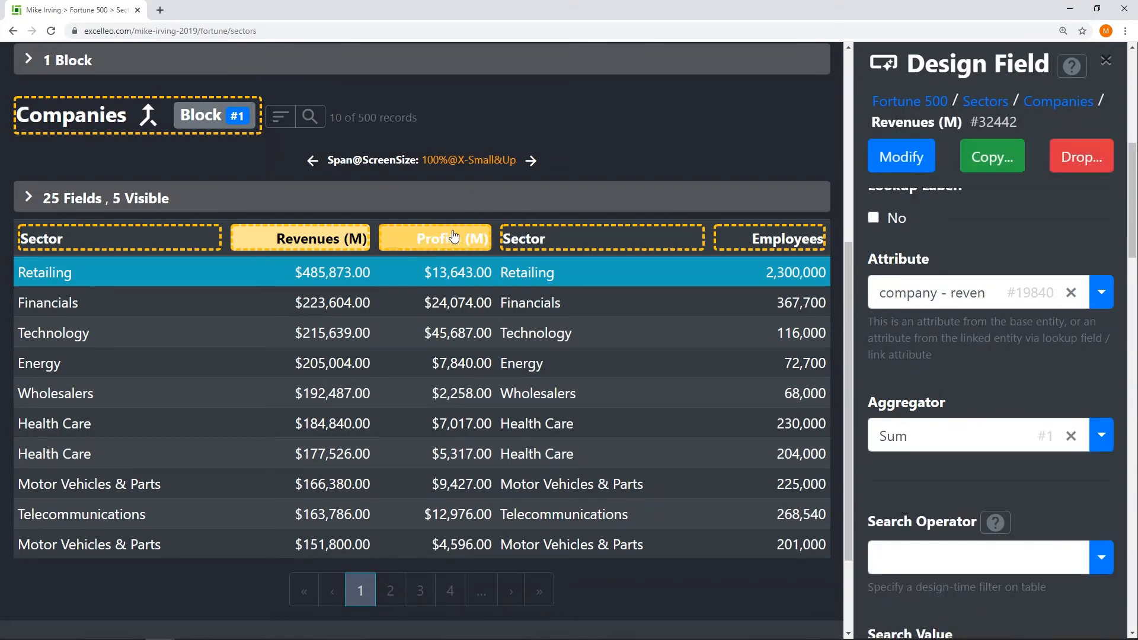
Step: Set the aggregator of the Profits (M) field to Sum and save the field
click(454, 237)
click(1101, 435)
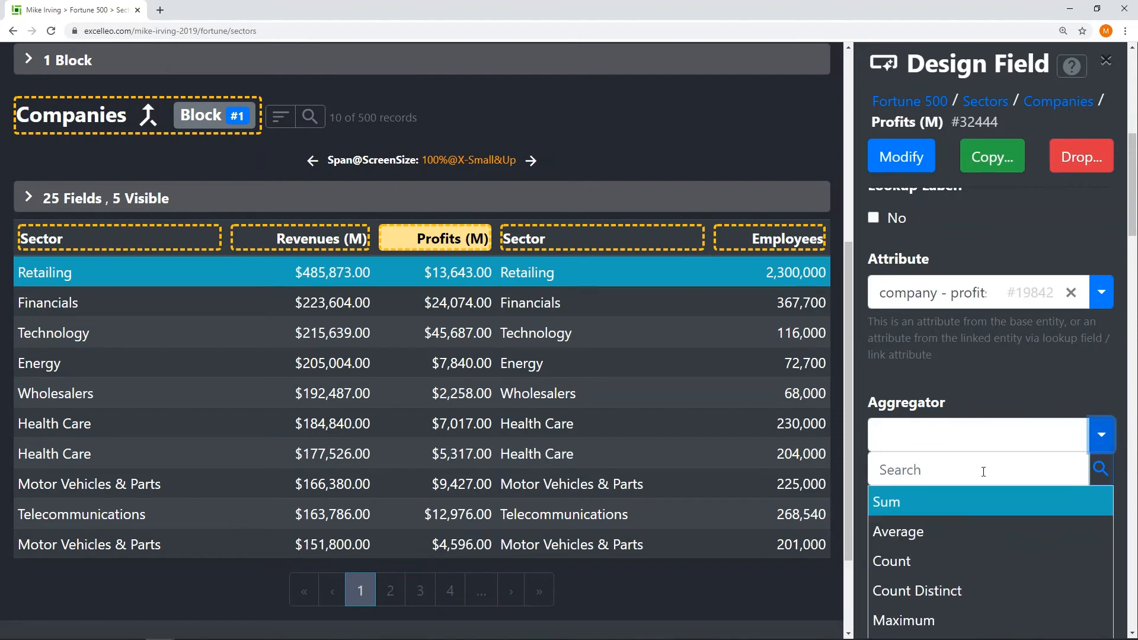
click(905, 503)
click(903, 157)
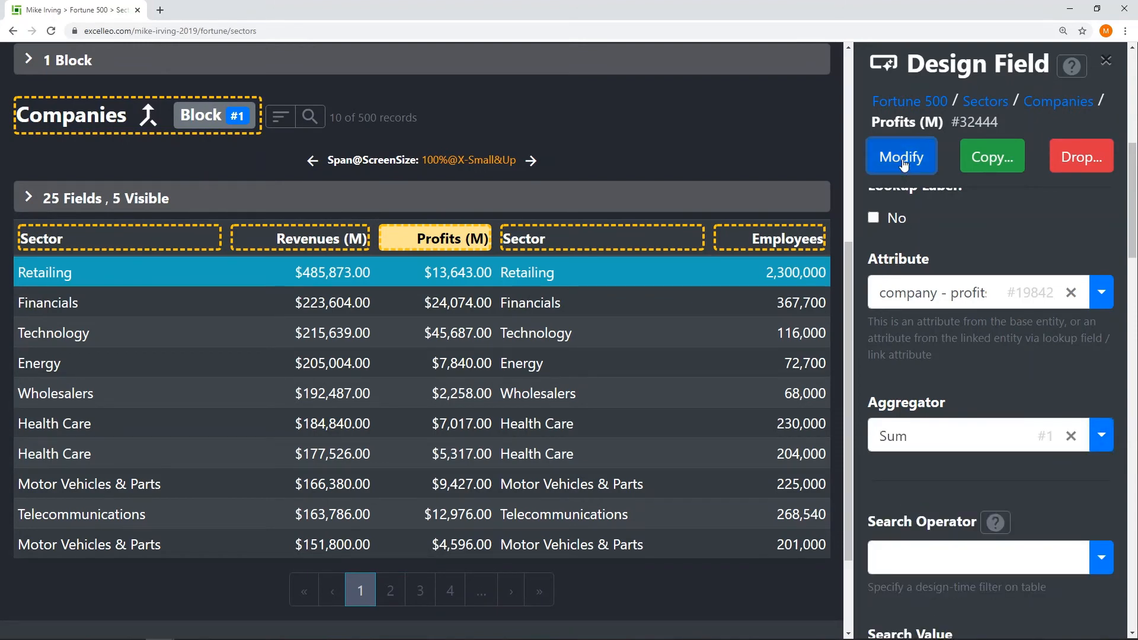
Step: Set the aggregator of the Employees field to Sum and save the field
click(784, 244)
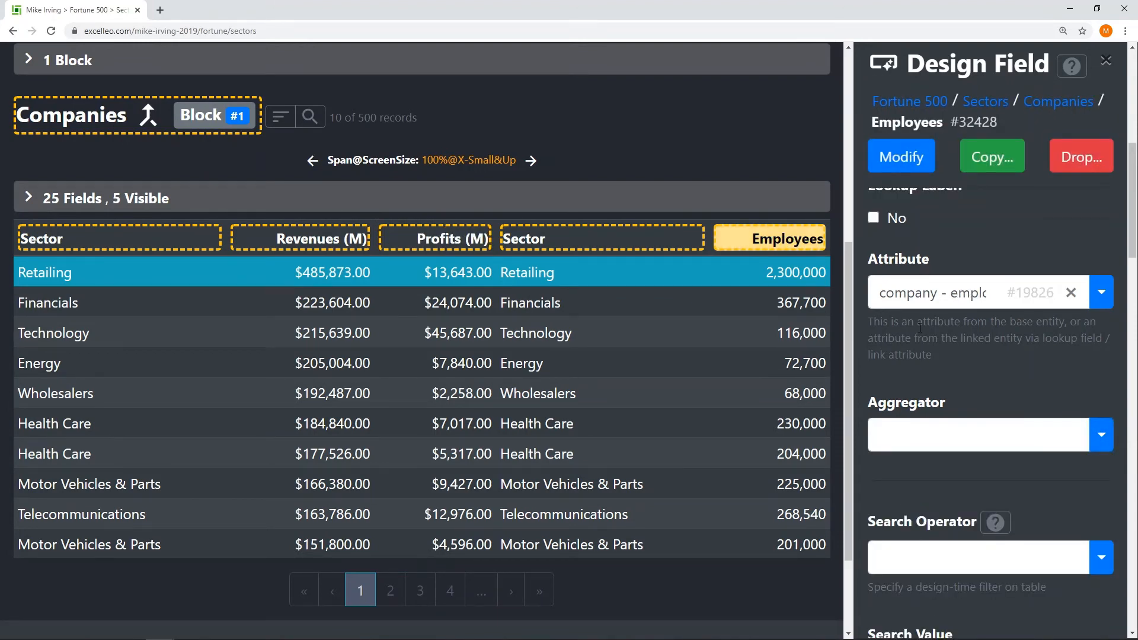
click(1099, 438)
click(892, 505)
click(907, 156)
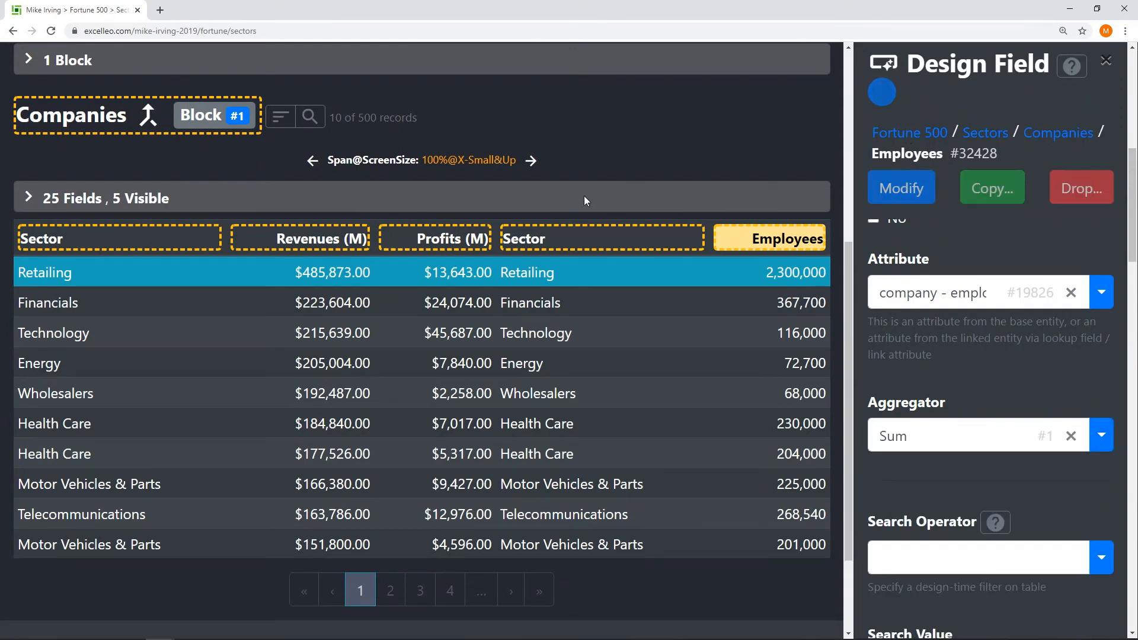
Step: Limit the Companies block to 7 page rows, save it, and refresh the Sectors page
click(74, 126)
scroll(1010, 323, down, 2)
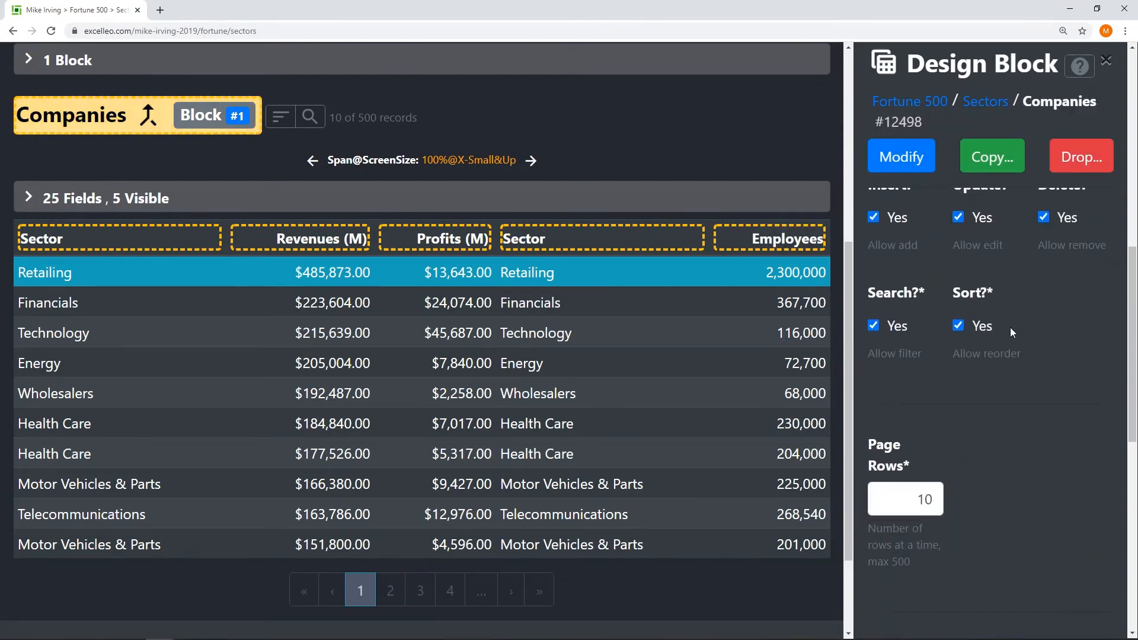
drag(911, 493, 1001, 505)
text(7)
click(913, 149)
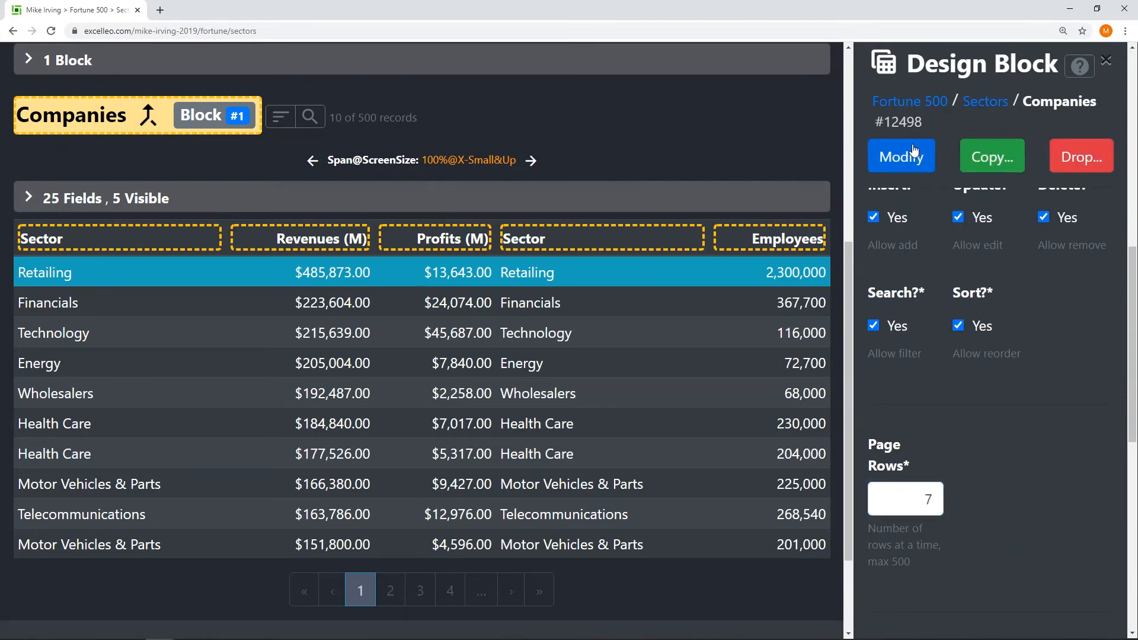
scroll(669, 156, up, 5)
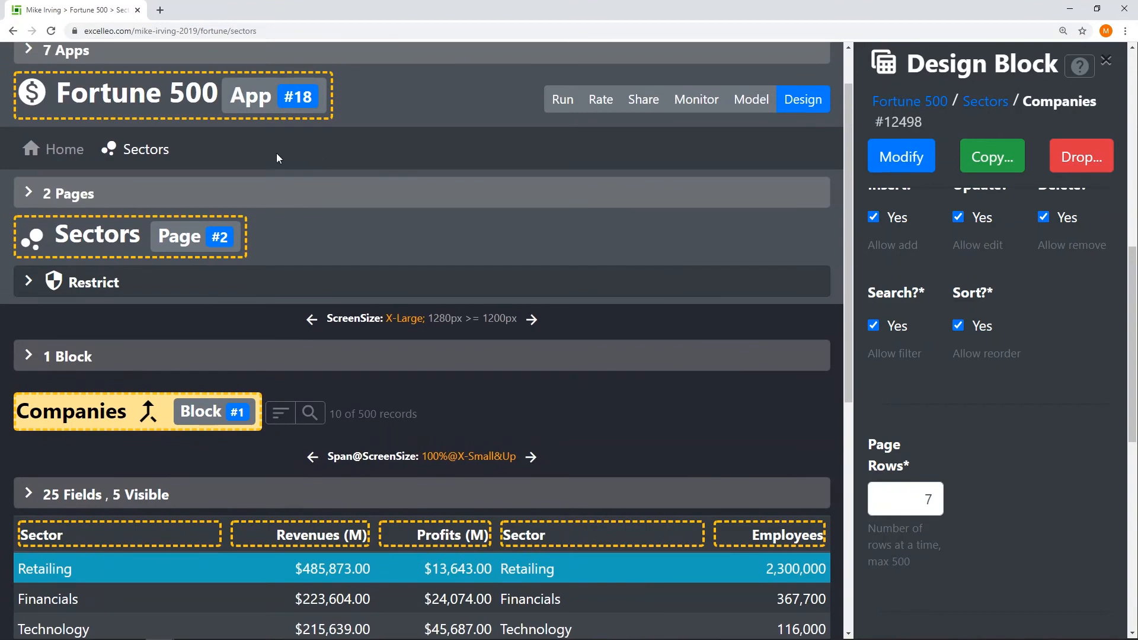
click(145, 150)
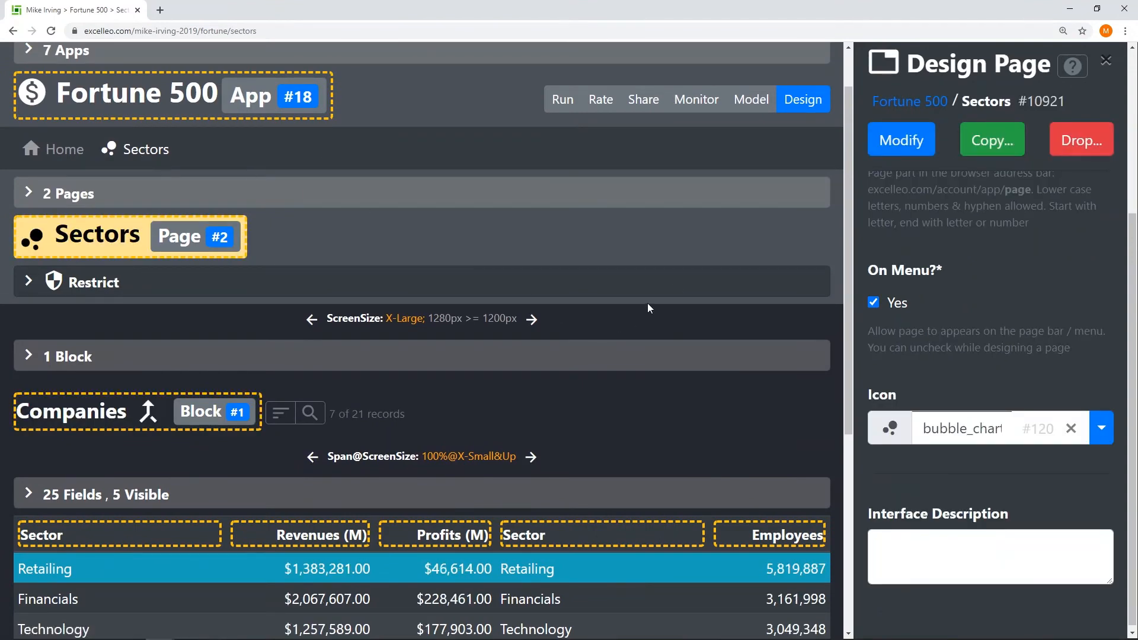
Step: Give the Revenues (M) field sort order 1 with descending sort direction and save it
scroll(756, 296, up, 1)
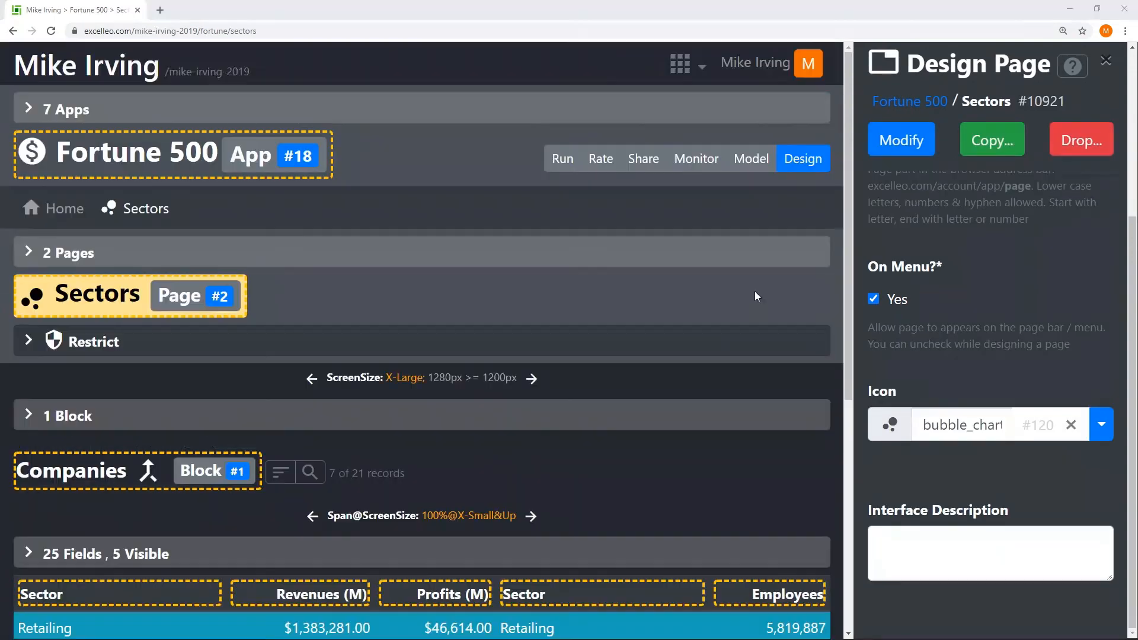
click(292, 600)
scroll(1010, 457, down, 10)
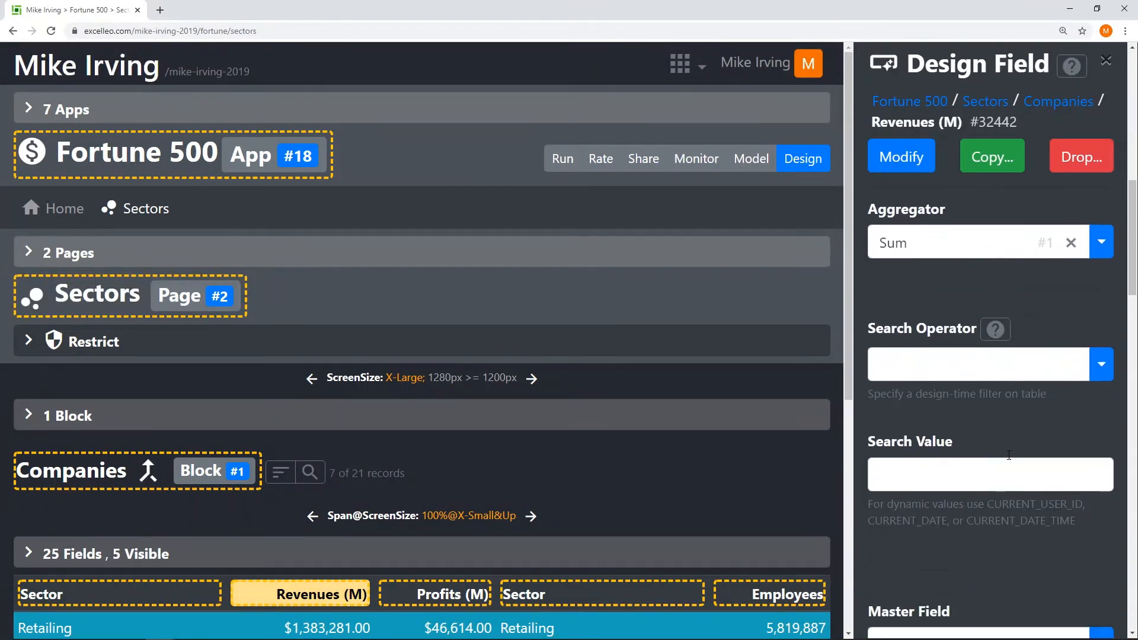
scroll(1009, 454, down, 10)
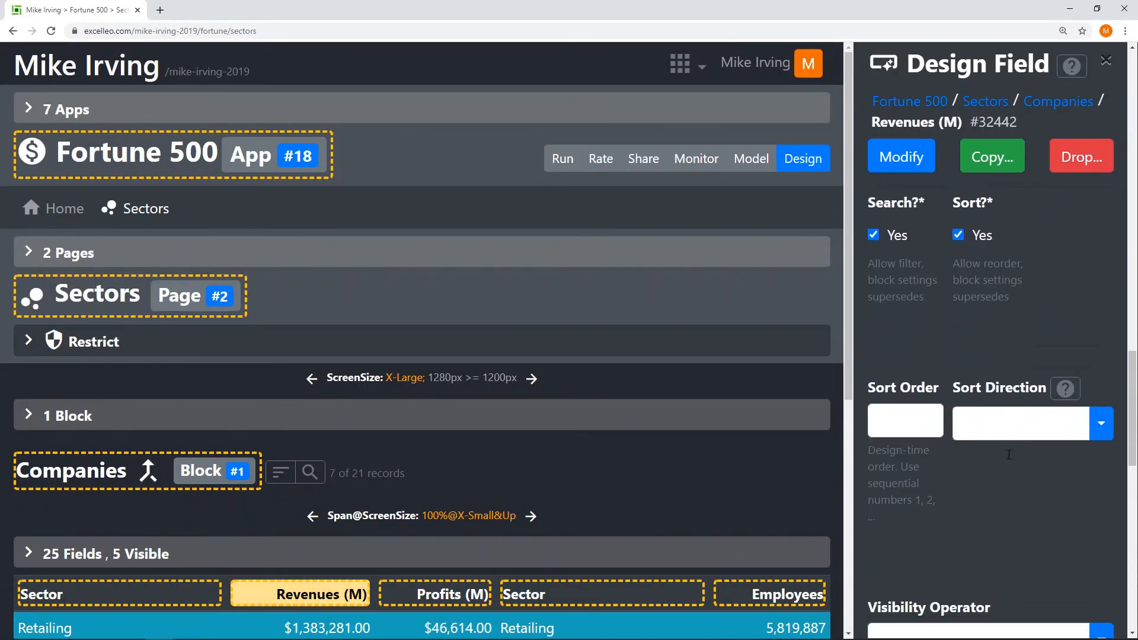
click(895, 380)
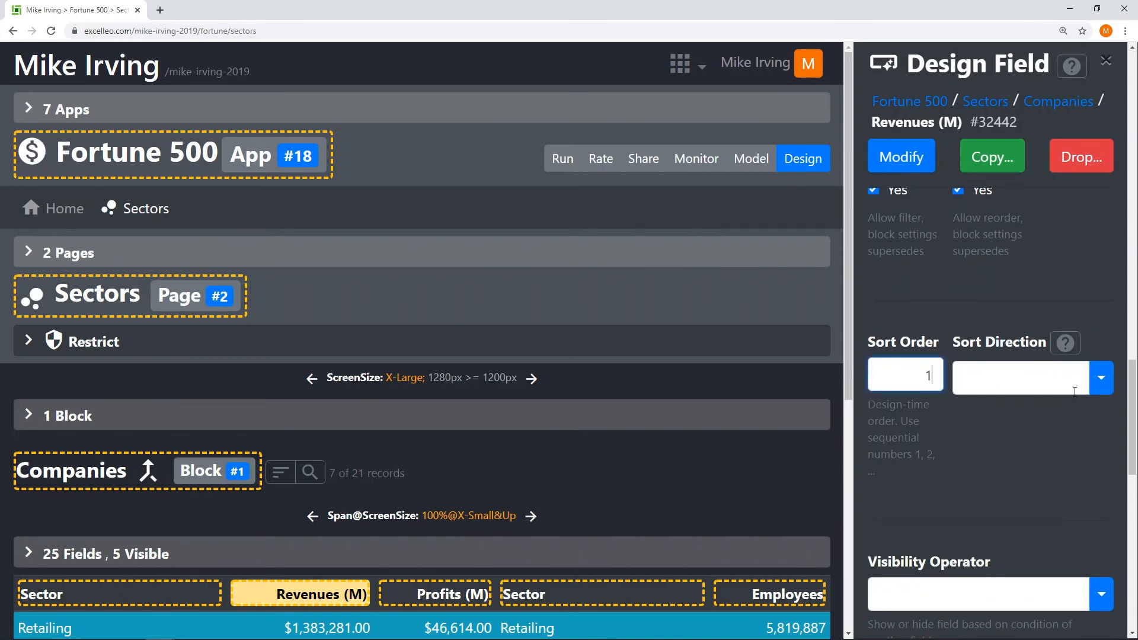
click(1100, 378)
click(989, 478)
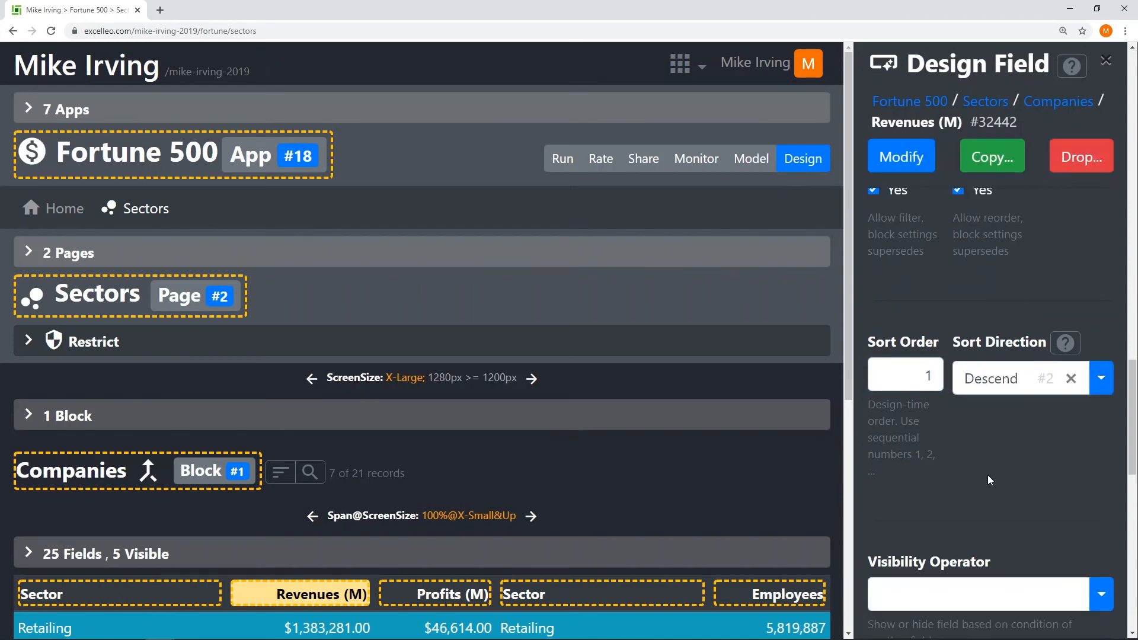
click(893, 158)
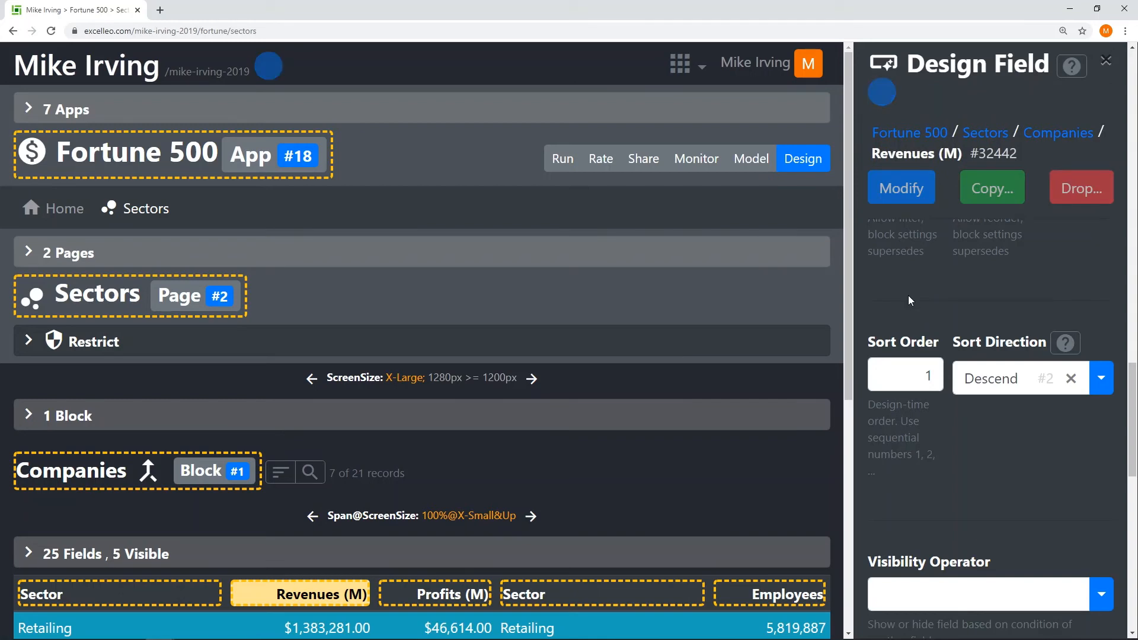
Step: Run the app, reload the Sectors page, and look through result pages 2 and 3 before returning to the first
click(563, 159)
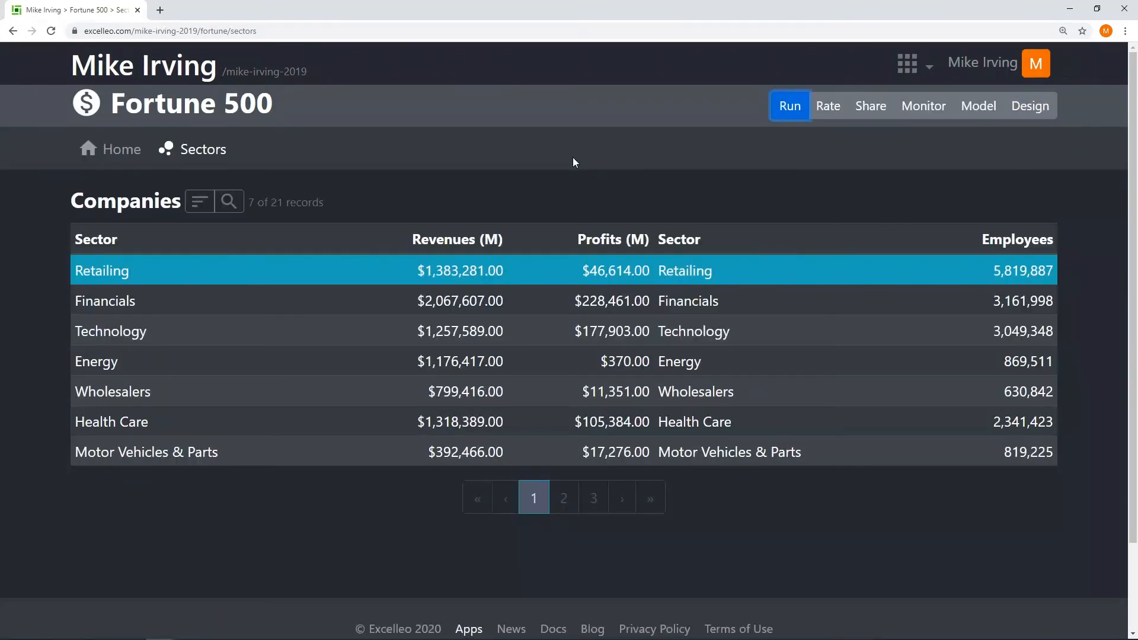
click(202, 153)
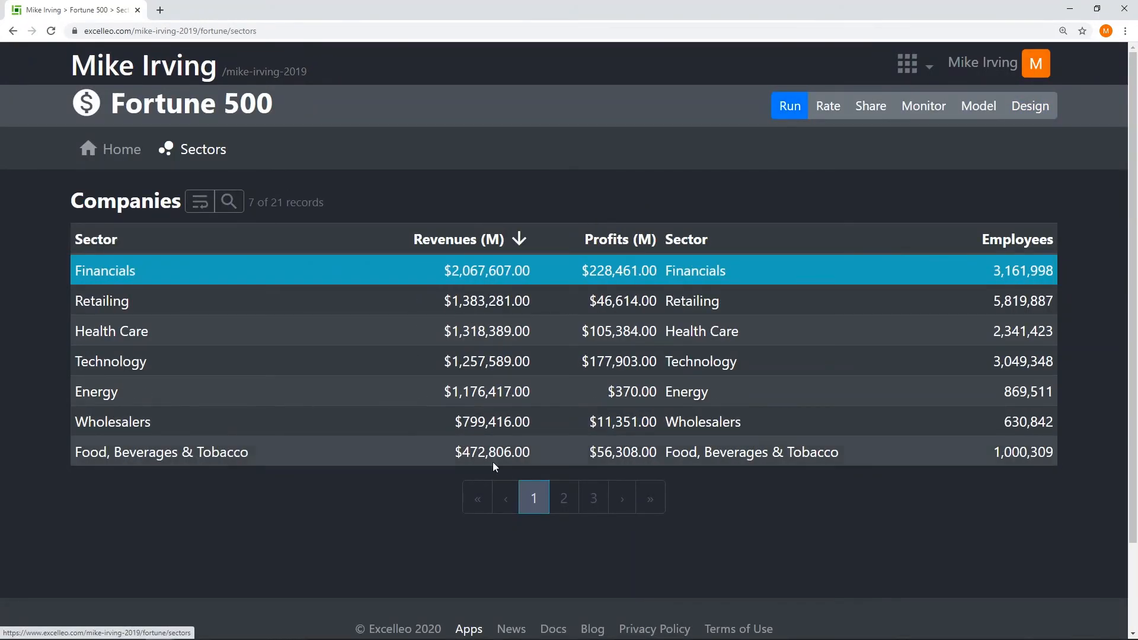
click(562, 498)
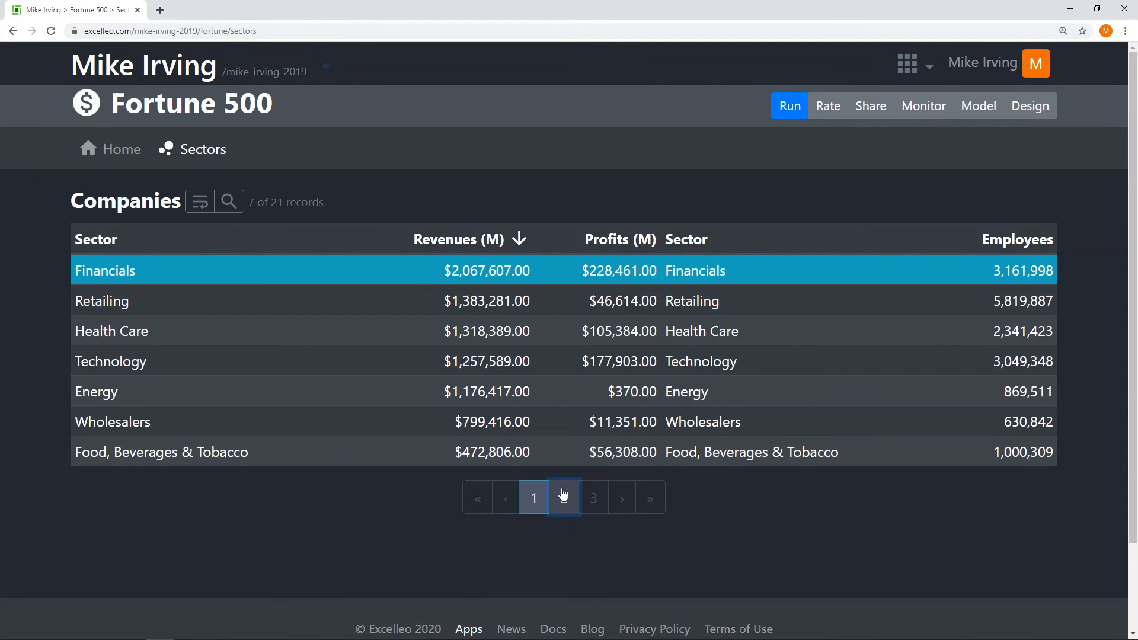
click(602, 500)
click(478, 492)
Step: Return to design mode, change the Companies block's component from a table to a Bubble Chart, and save it
click(1029, 107)
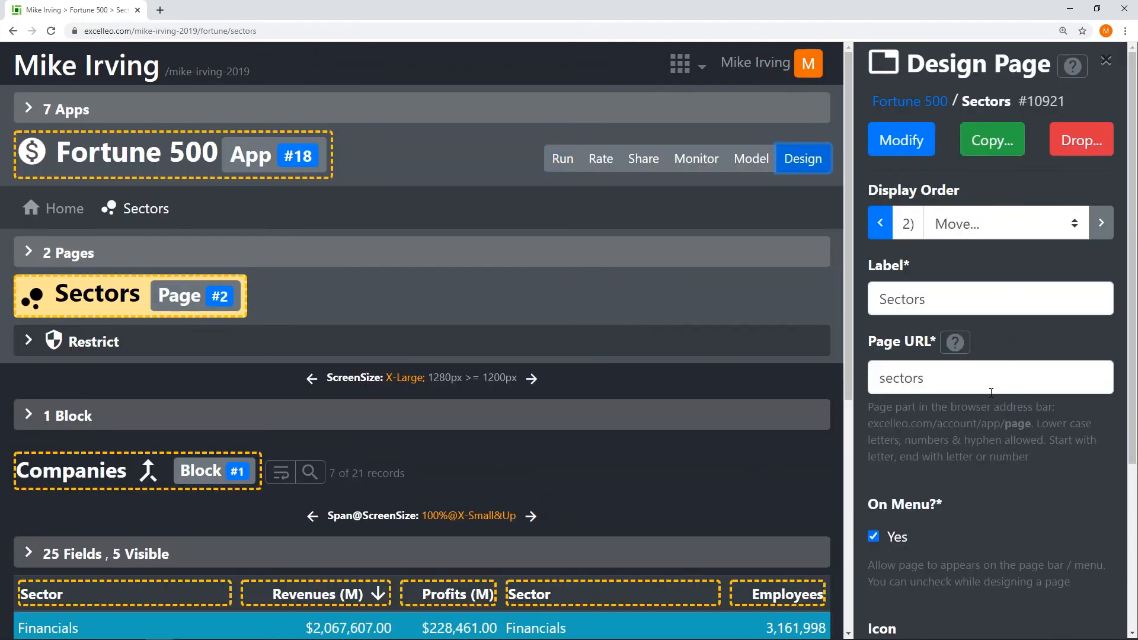
scroll(749, 211, down, 6)
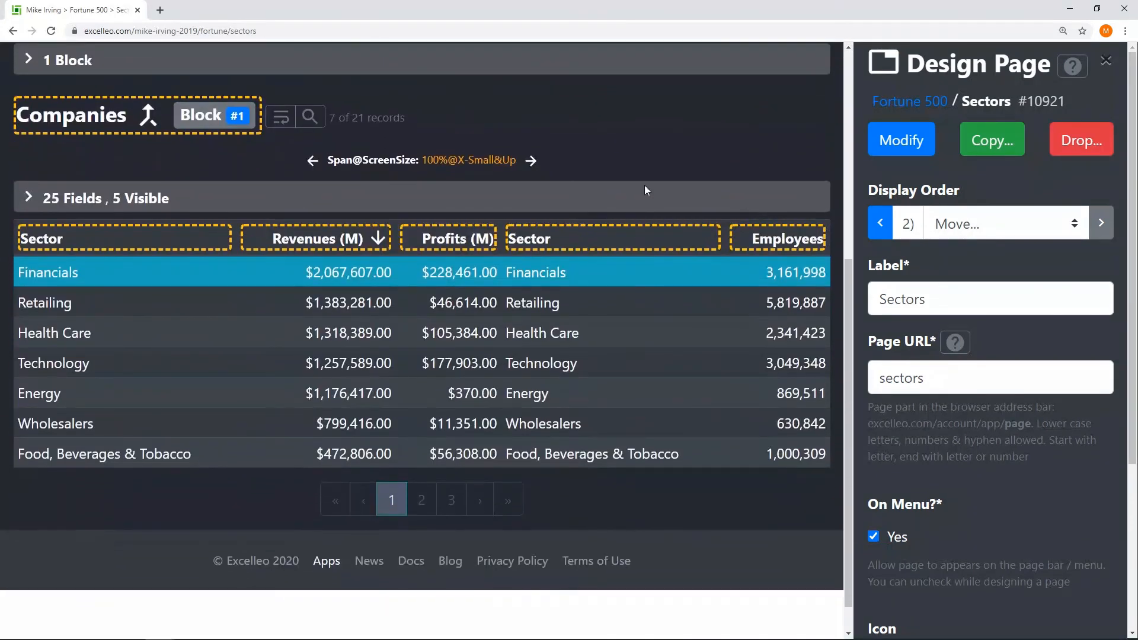
click(100, 134)
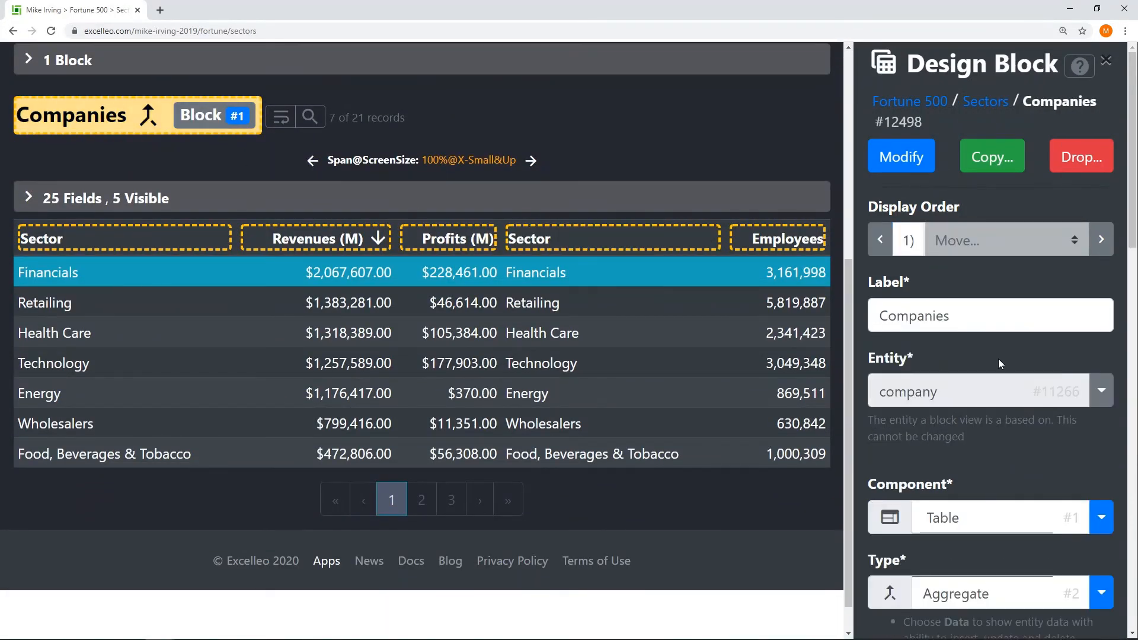
scroll(1000, 356, down, 3)
scroll(1000, 354, down, 1)
click(1102, 280)
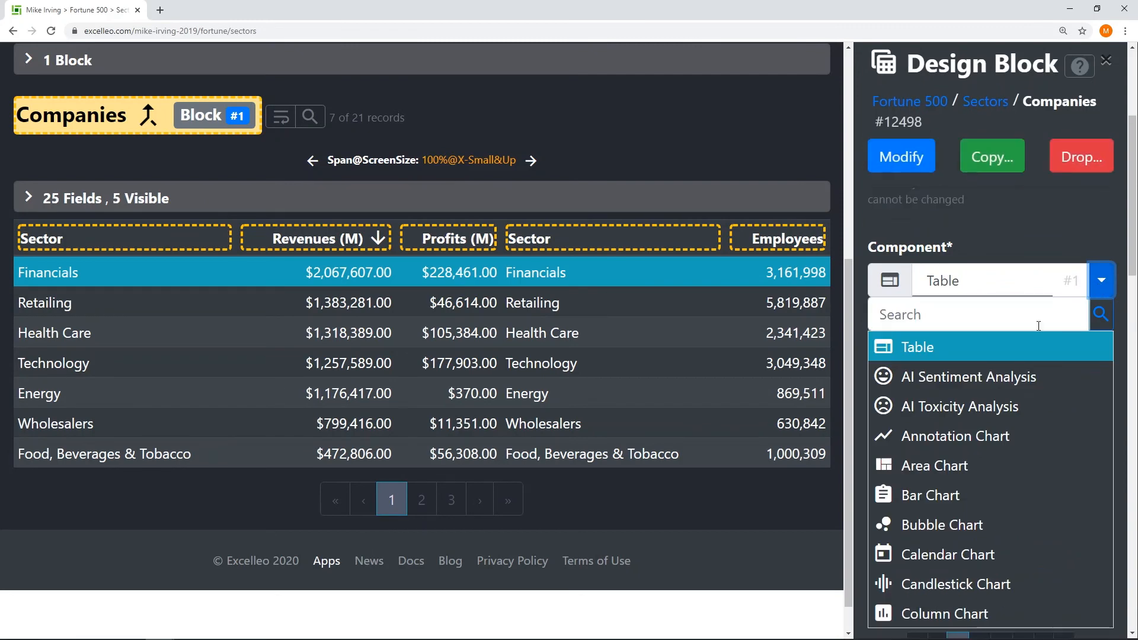
click(936, 525)
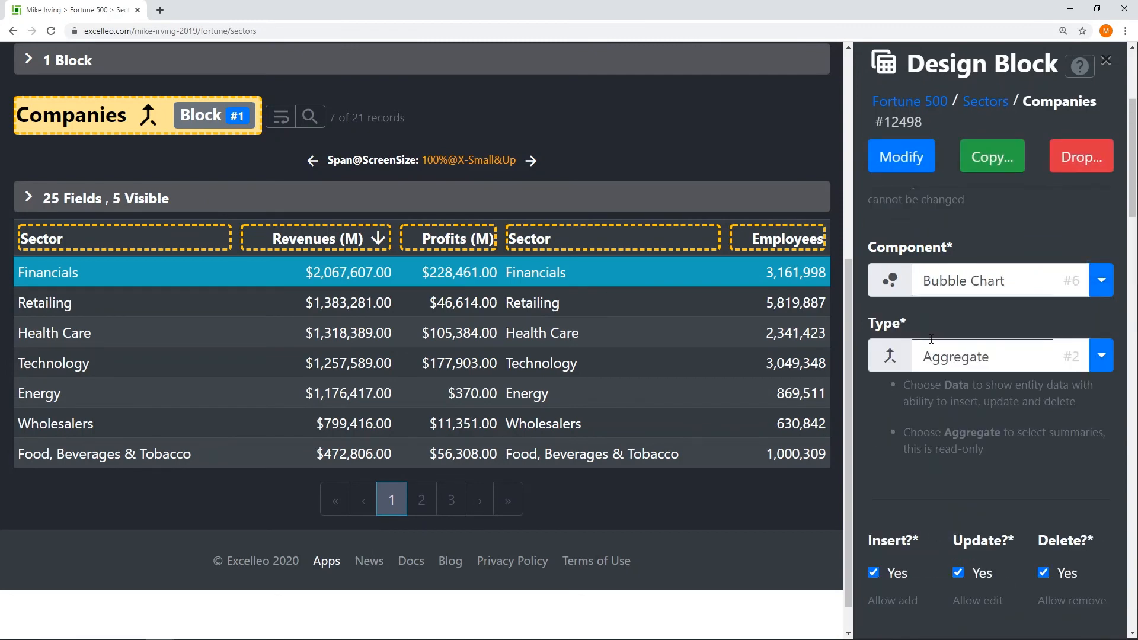
click(907, 167)
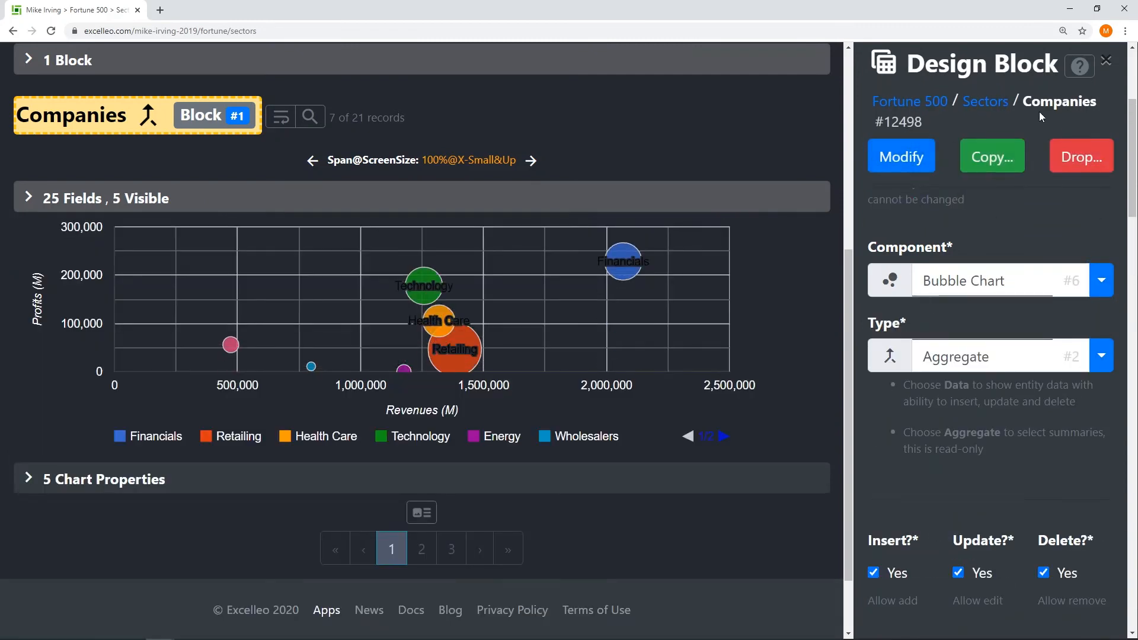
Step: Leave design mode and view pages 2 and 3 of the Sectors bubble chart, returning to the first page
click(1106, 59)
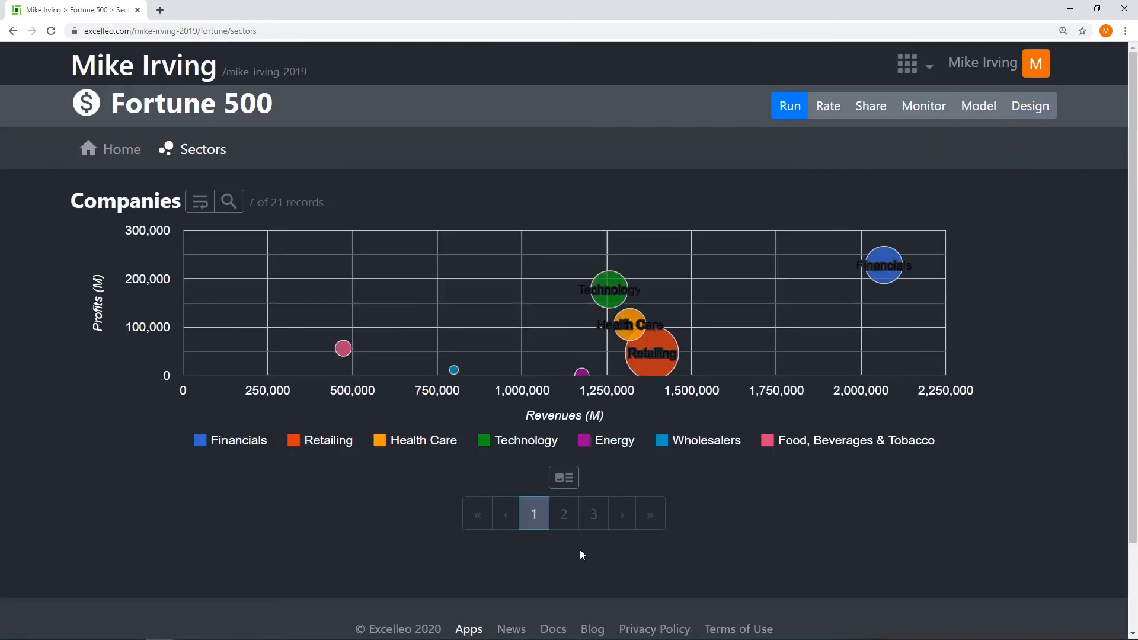
click(572, 514)
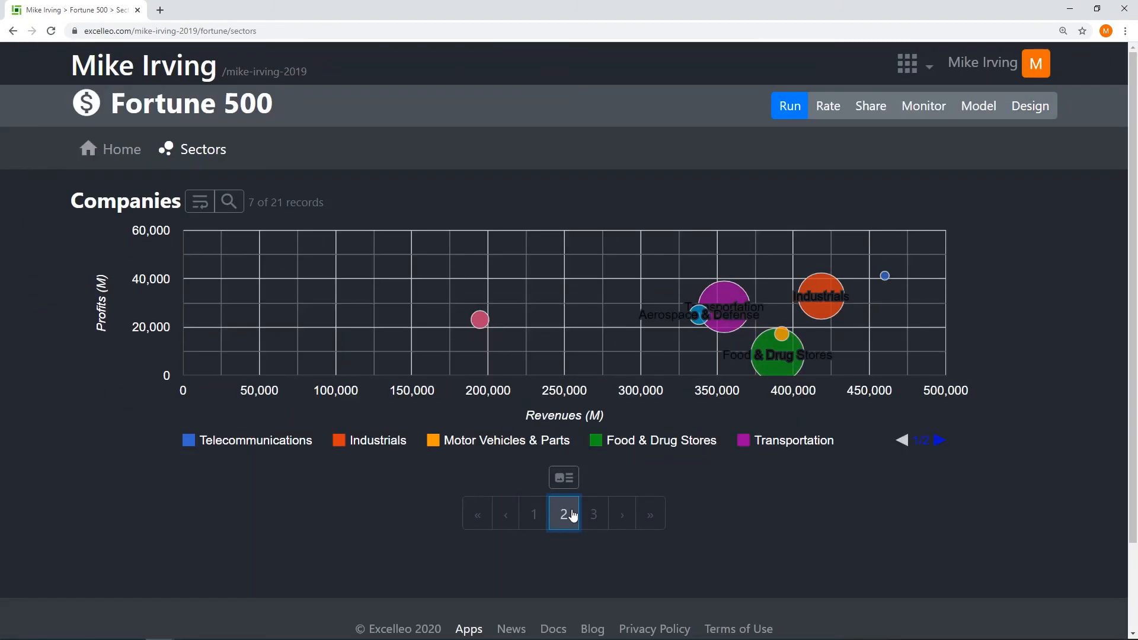
click(590, 513)
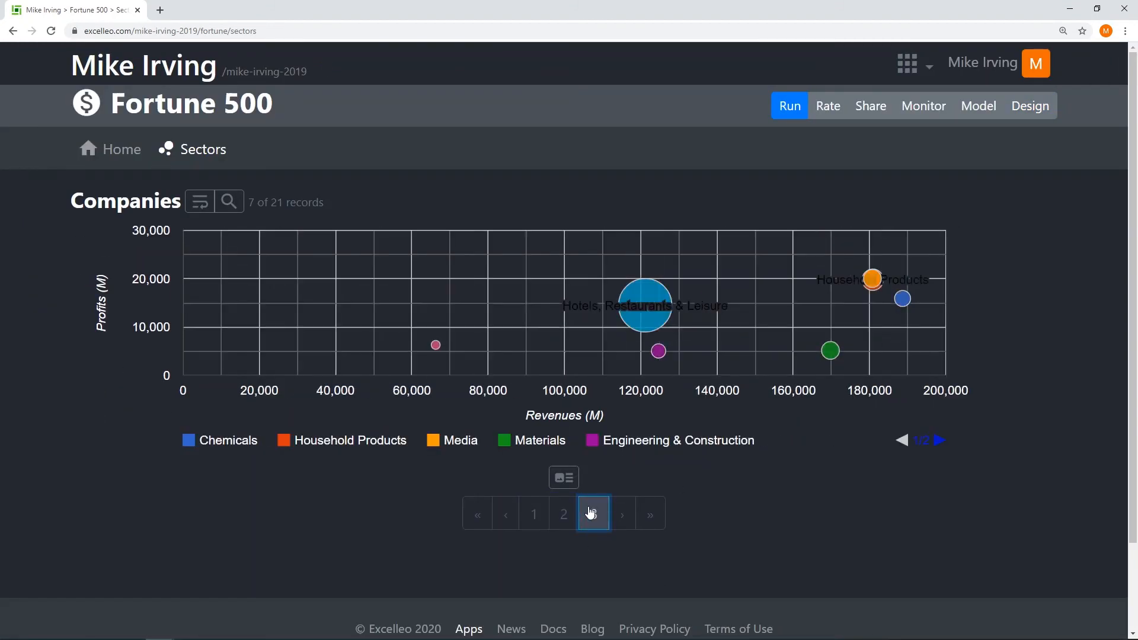
click(475, 512)
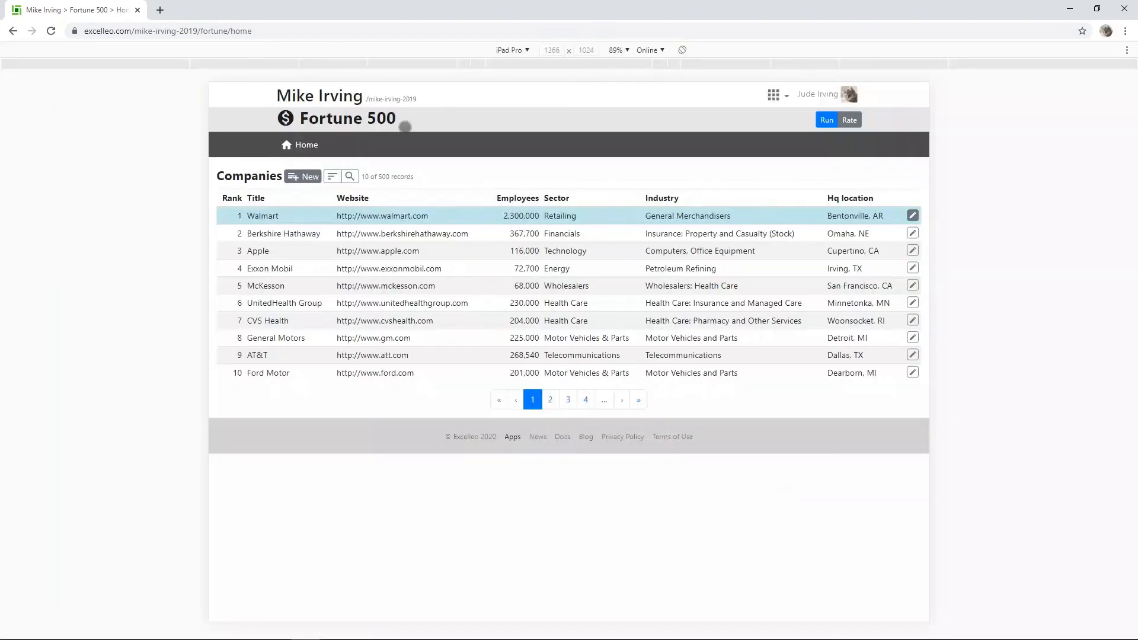
Step: Reload the shared Fortune 500 app in the iPad Pro view and show page 2 of its Sectors bubble chart
click(308, 31)
key(Return)
click(356, 145)
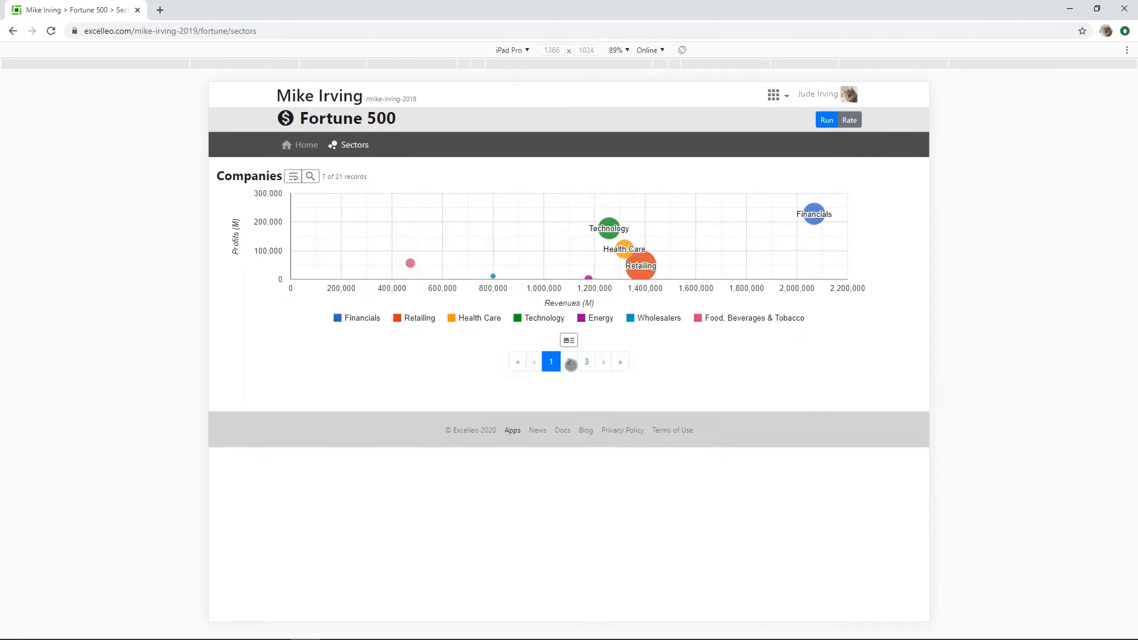
click(569, 362)
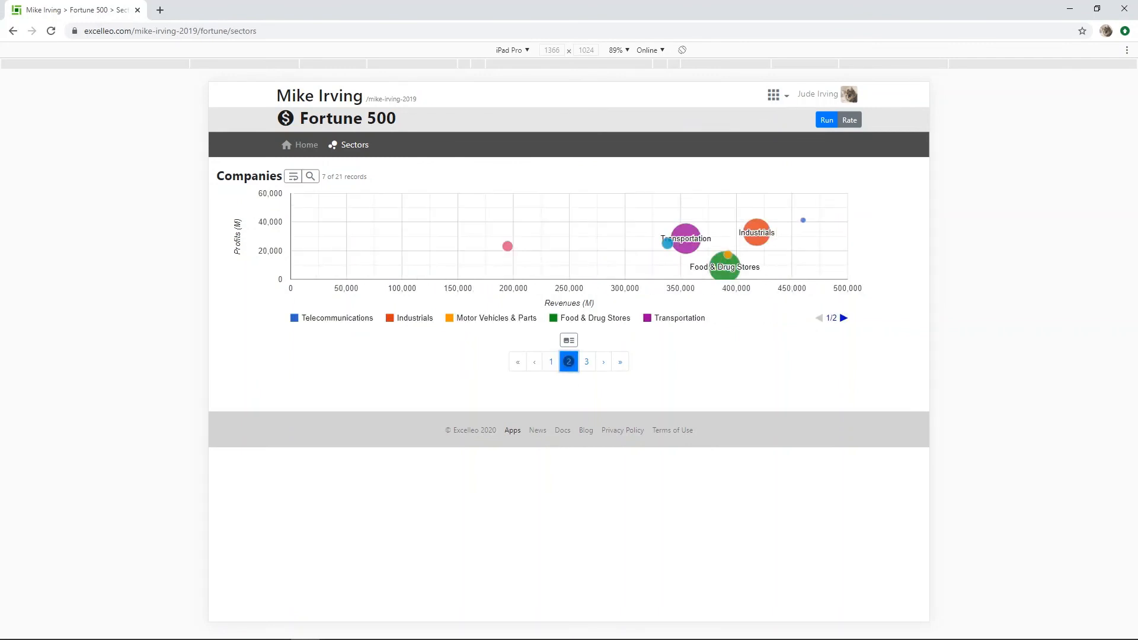
Step: View page 3 of the Sectors bubble chart, return to the first page, and show the data table beneath the chart
click(586, 363)
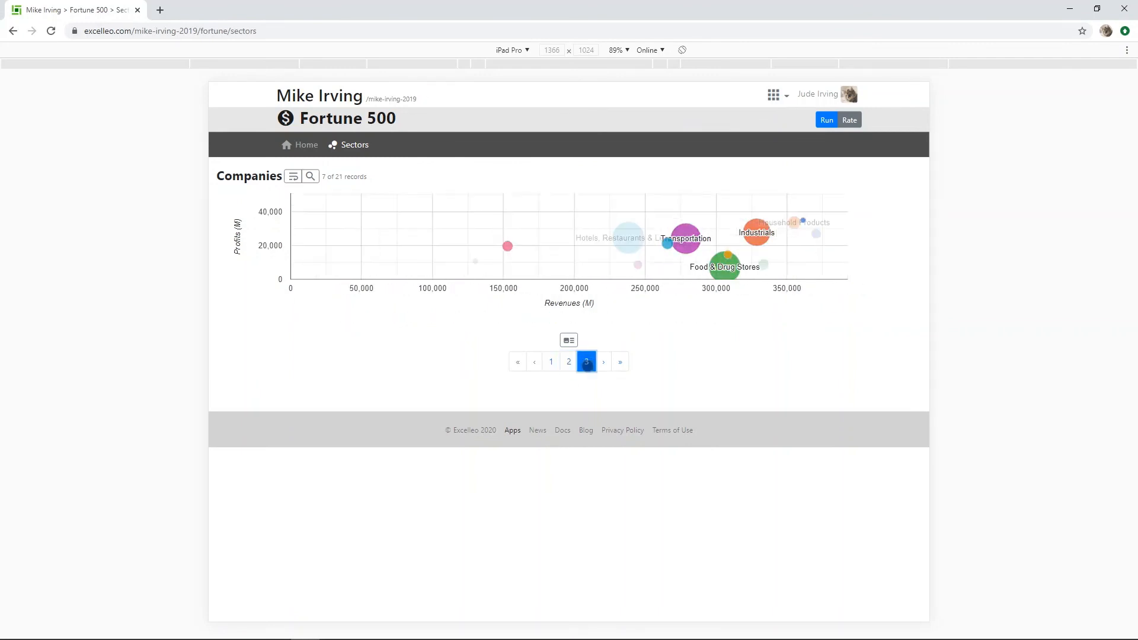
click(543, 360)
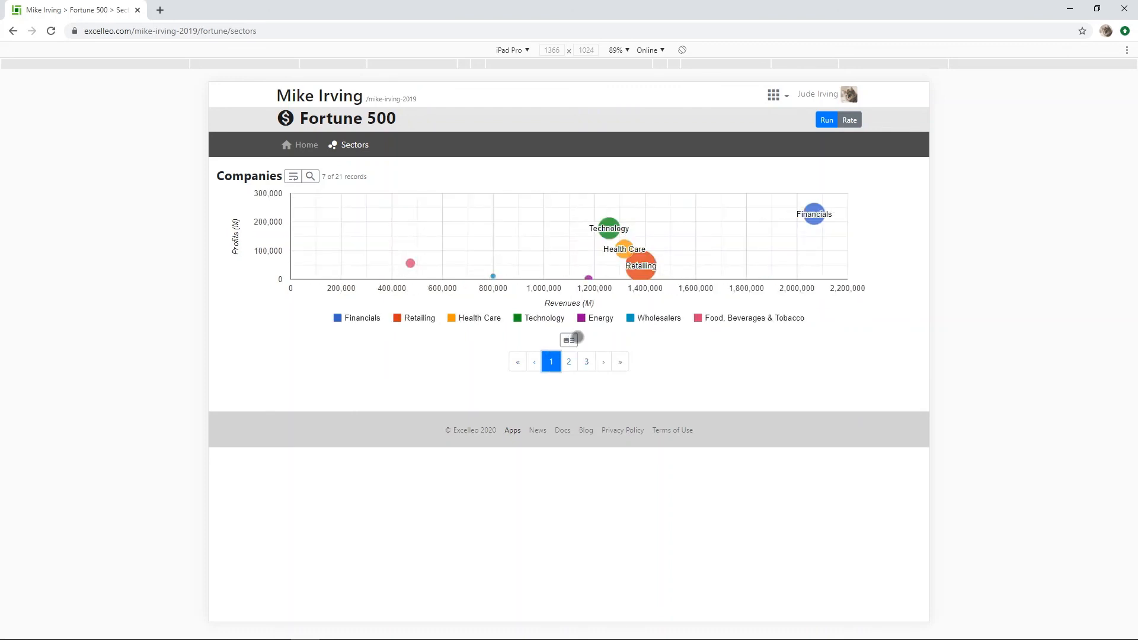
click(570, 339)
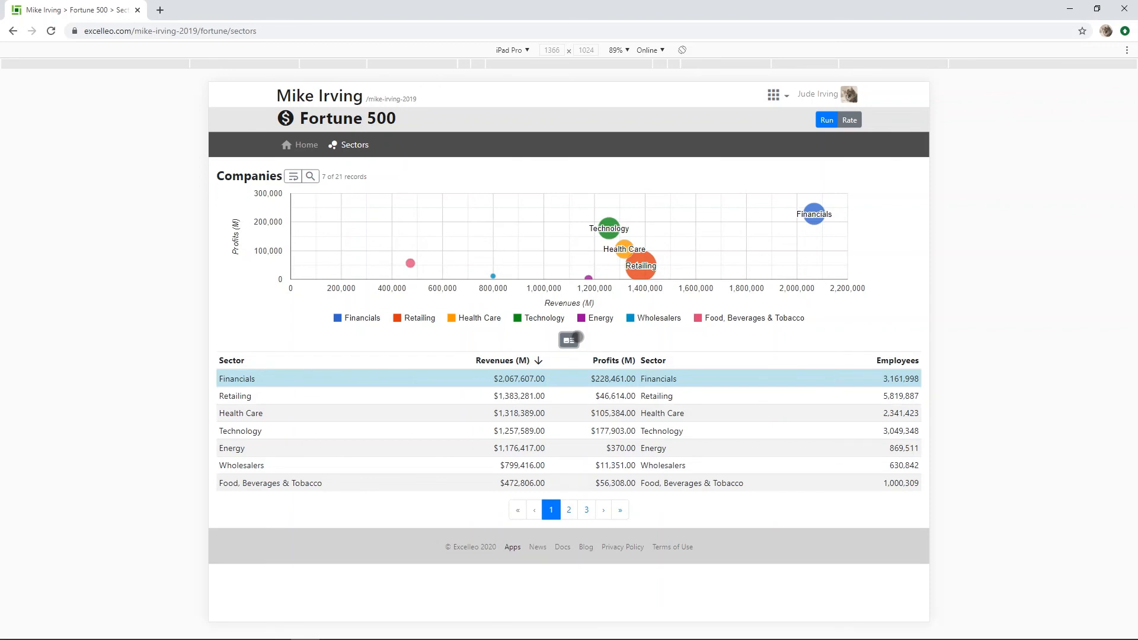
Step: Look through pages 2 and 3 of the chart with its data table, hide the table, and return to the first page
click(572, 511)
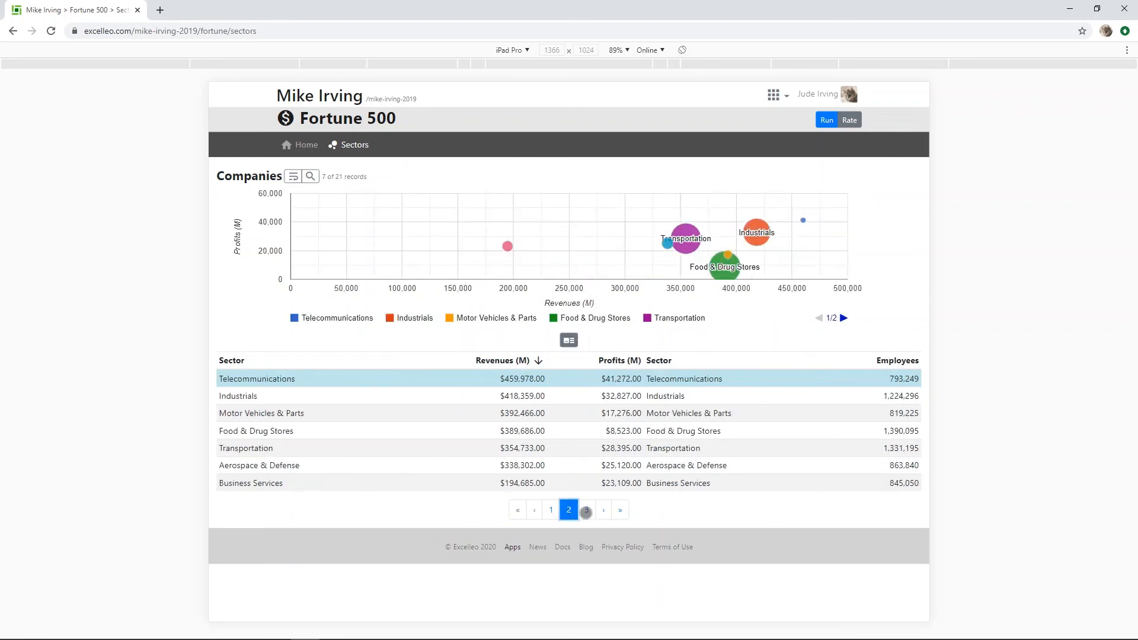
click(586, 511)
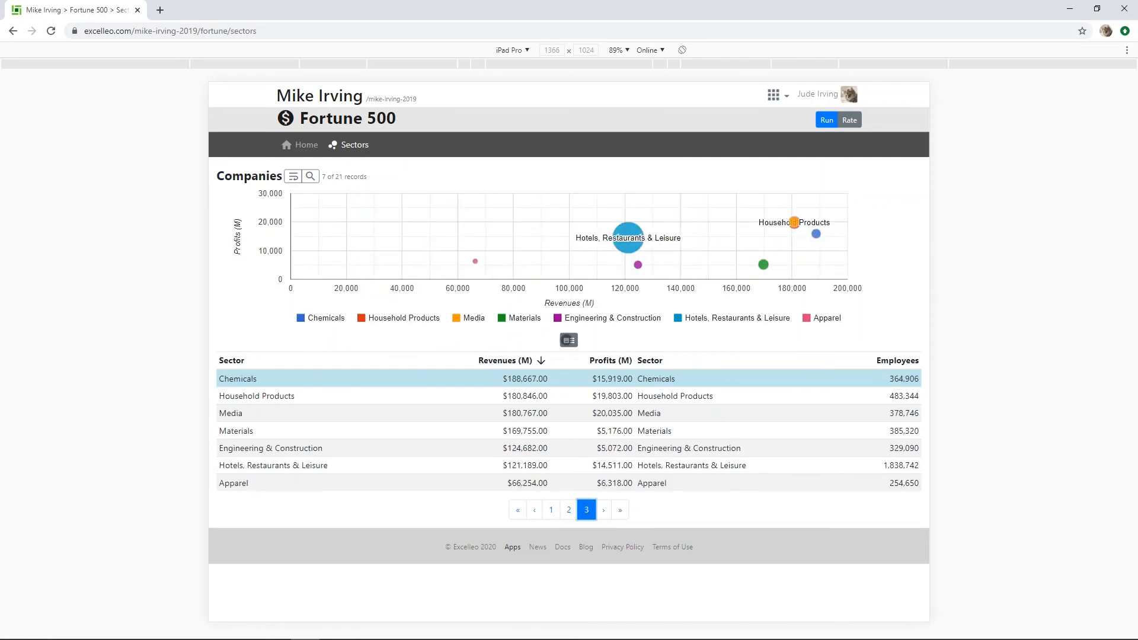
click(569, 339)
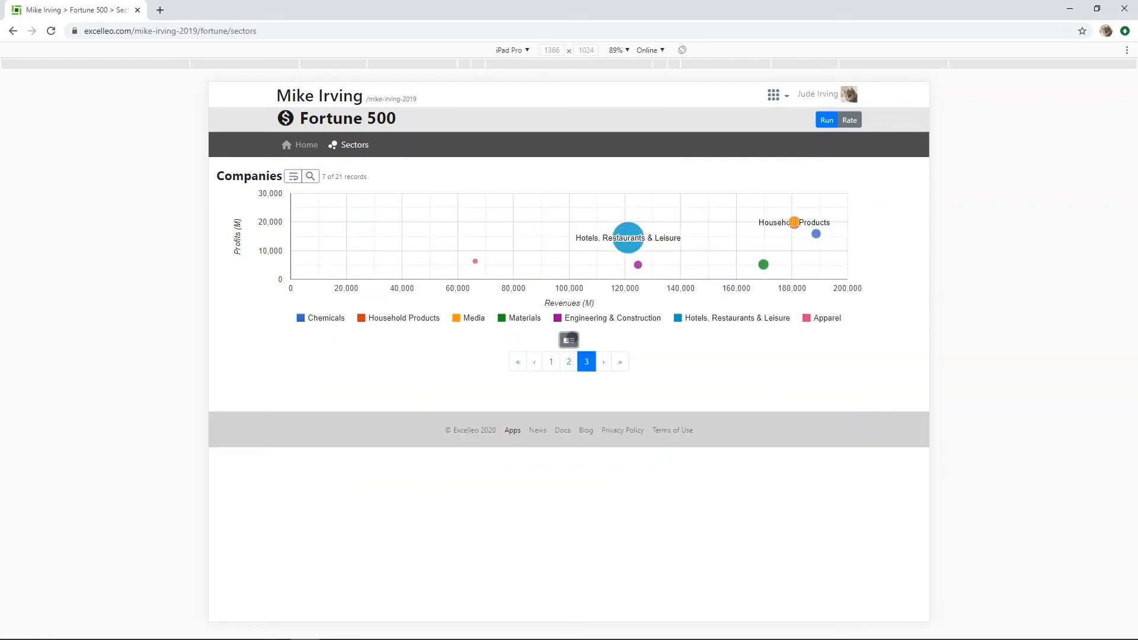
click(518, 361)
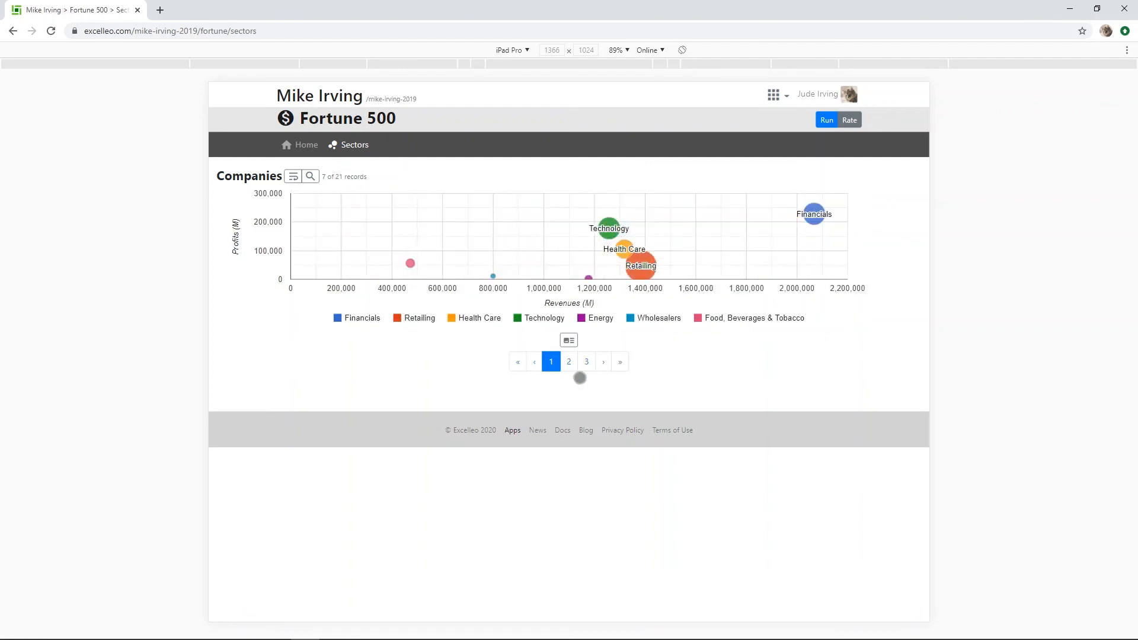